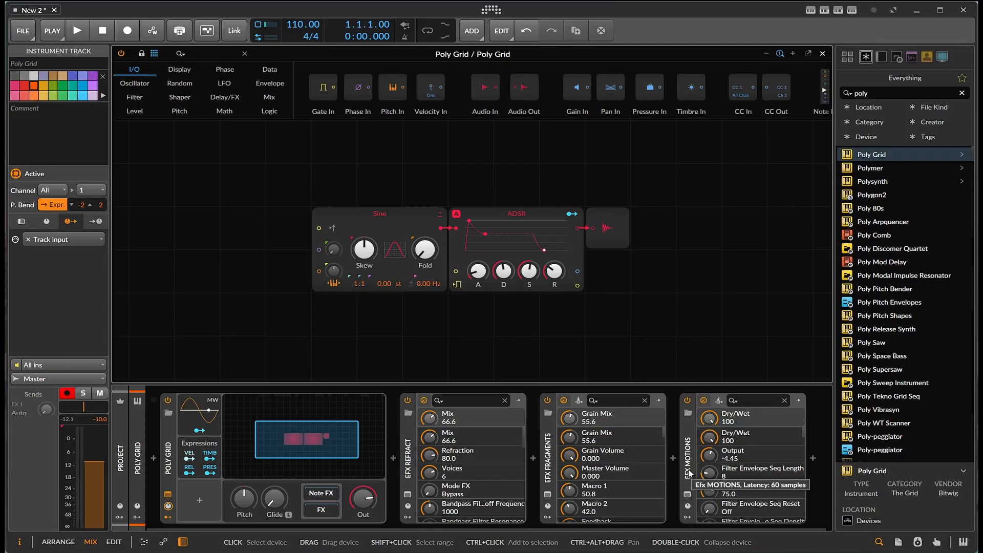
Open the EFX Refract plugin window, reposition it, and close it again
left_click(399, 496)
left_click(410, 495)
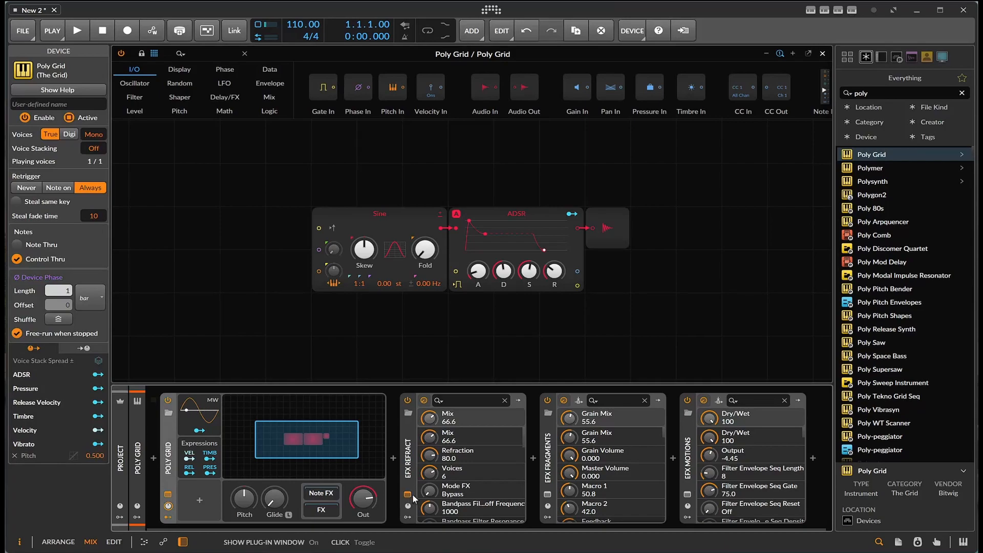
left_click_drag(462, 166, 334, 111)
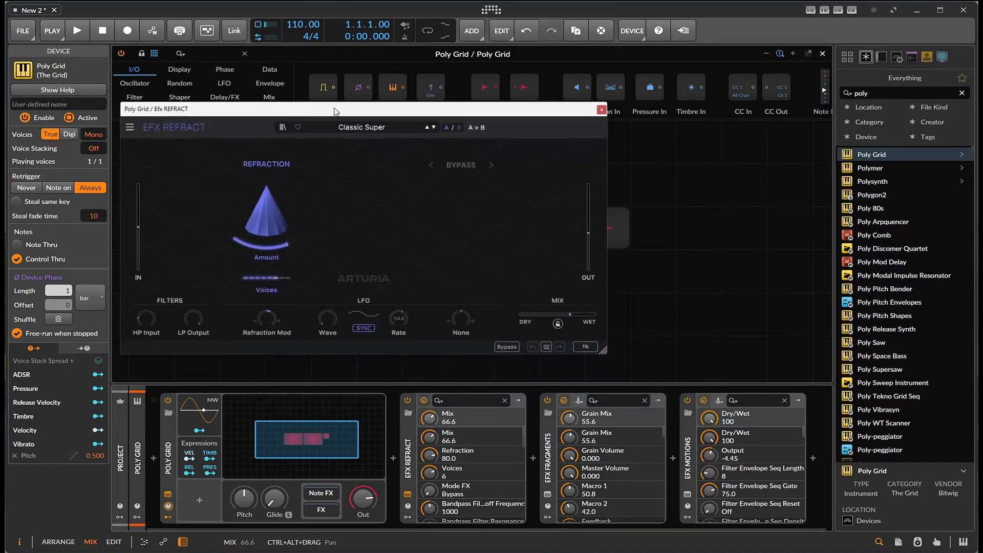
left_click(602, 110)
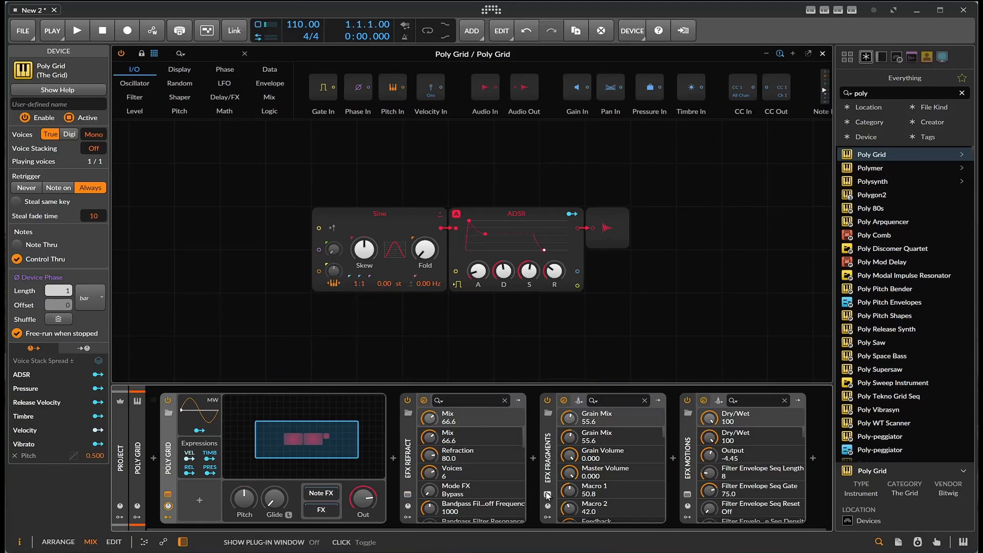
Open and close the EFX Fragments and EFX Motions plugin windows to preview them
left_click(548, 495)
left_click_drag(693, 199, 526, 181)
left_click(753, 177)
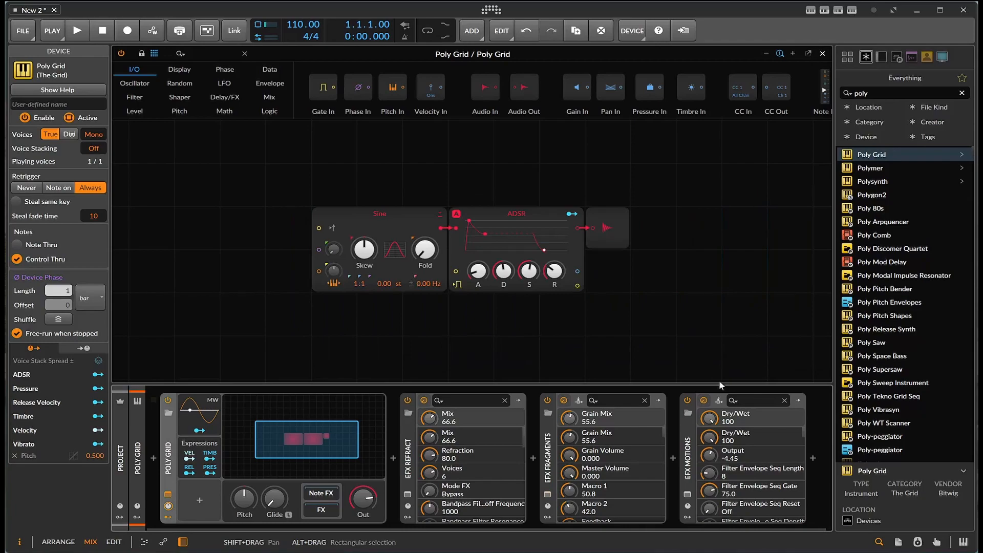
left_click(688, 495)
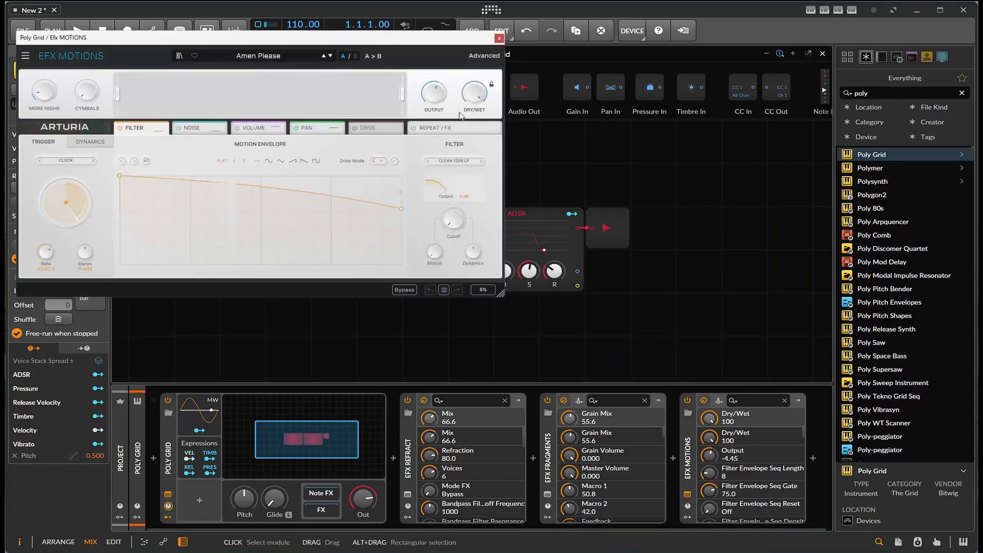
left_click(499, 38)
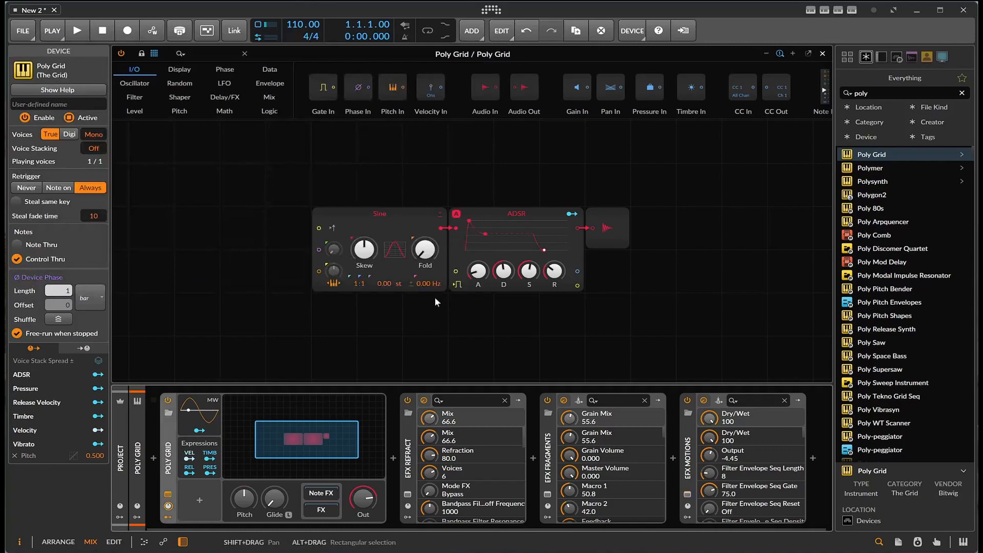
Deactivate the EFX Fragments and EFX Motions devices, keeping only EFX Refract active
left_click(548, 400)
left_click(687, 399)
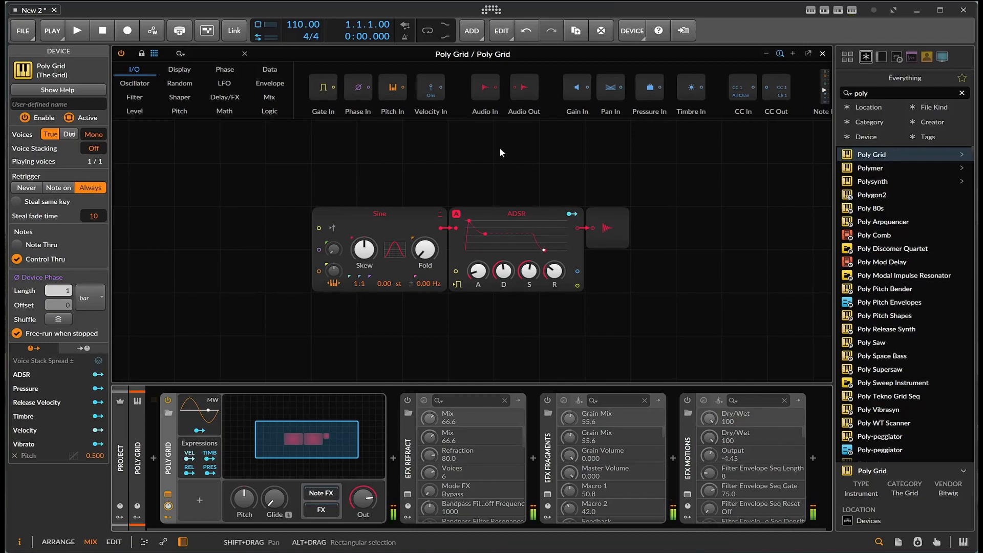
left_click(406, 402)
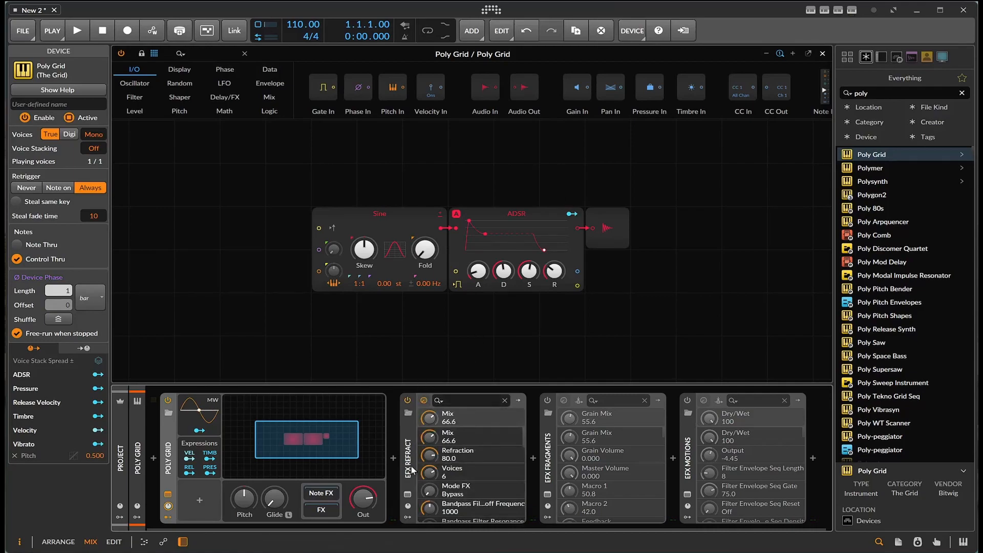
Open the EFX Refract window, set Voices to 7 and raise the Refraction Amount to 77.6
left_click(408, 494)
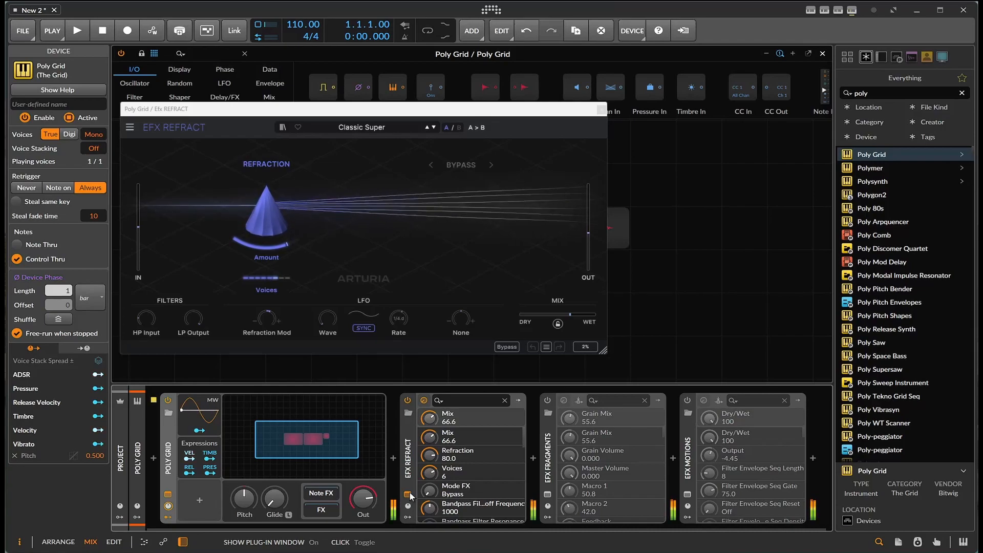
left_click(266, 290)
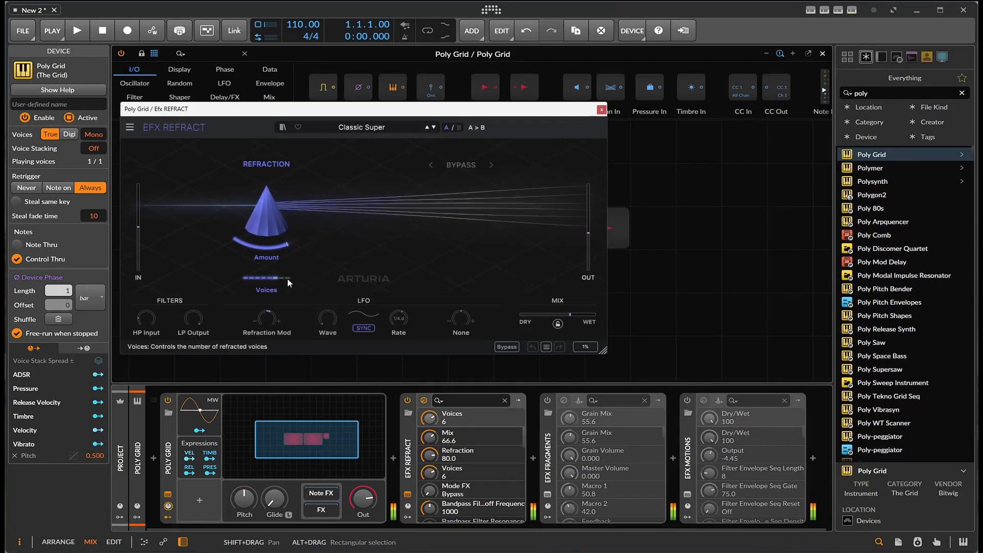
mouse_move(274, 280)
left_mouse_down()
mouse_move(246, 280)
mouse_move(284, 279)
left_mouse_up()
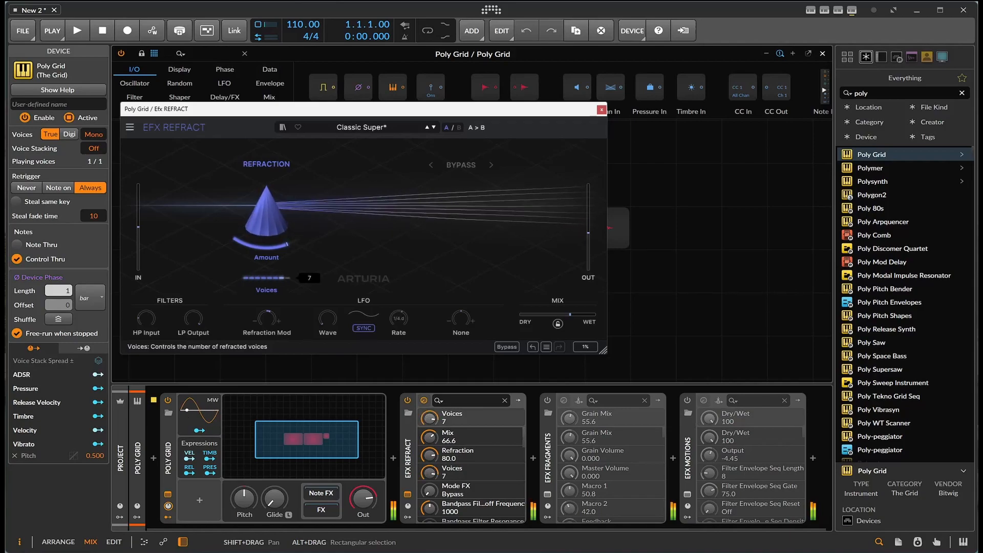
left_click_drag(270, 244, 494, 154)
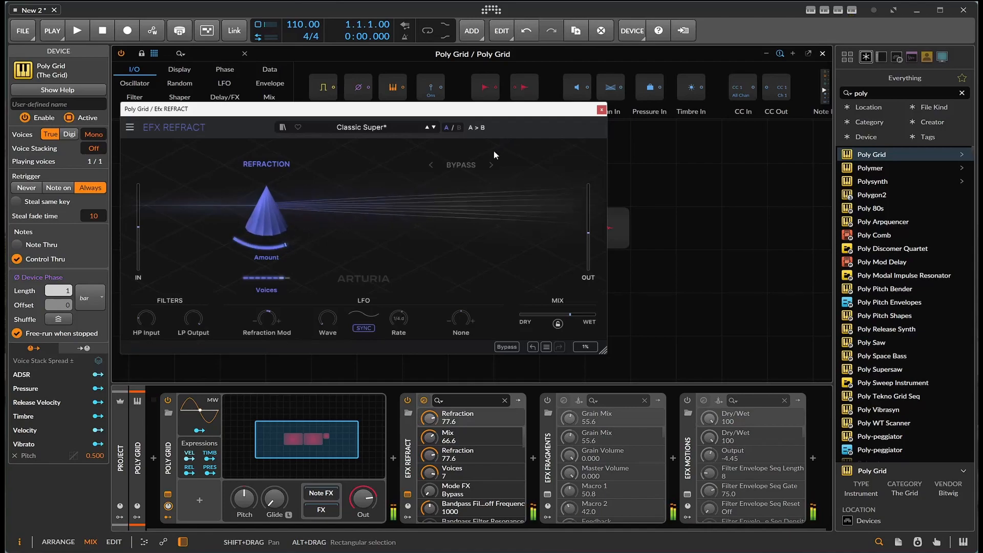
Choose Bandpass as the mode effect and set its cutoff to about 271 Hz
left_click(471, 164)
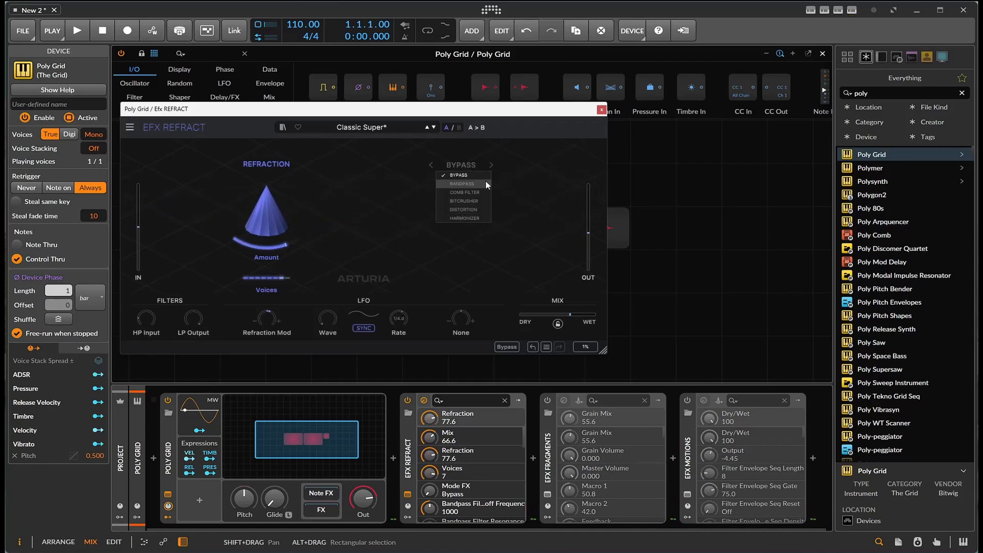
left_click(485, 183)
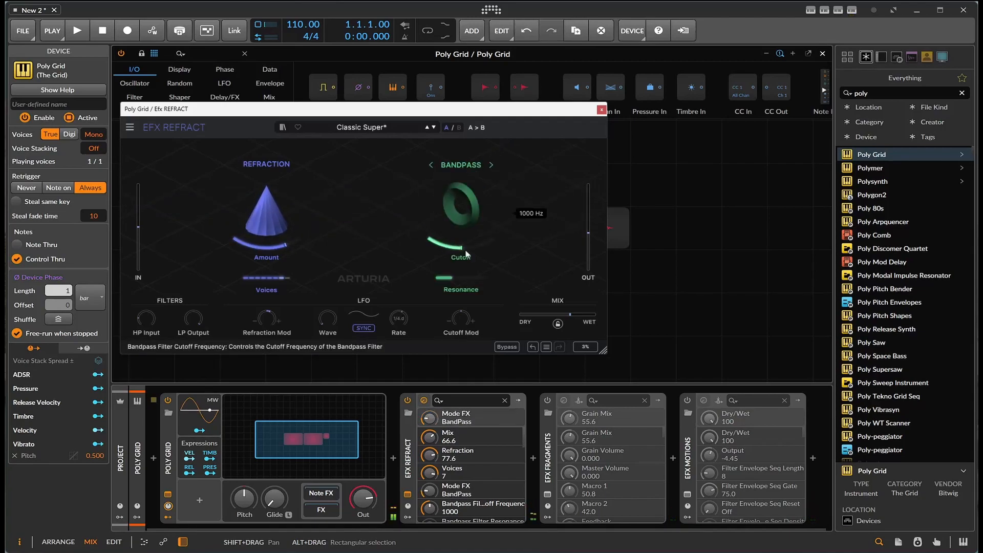
left_click_drag(458, 266, 478, 256)
Step the mode effect through Comb Filter to BitCrusher and set Down Sample to about 25.8x
left_click(491, 165)
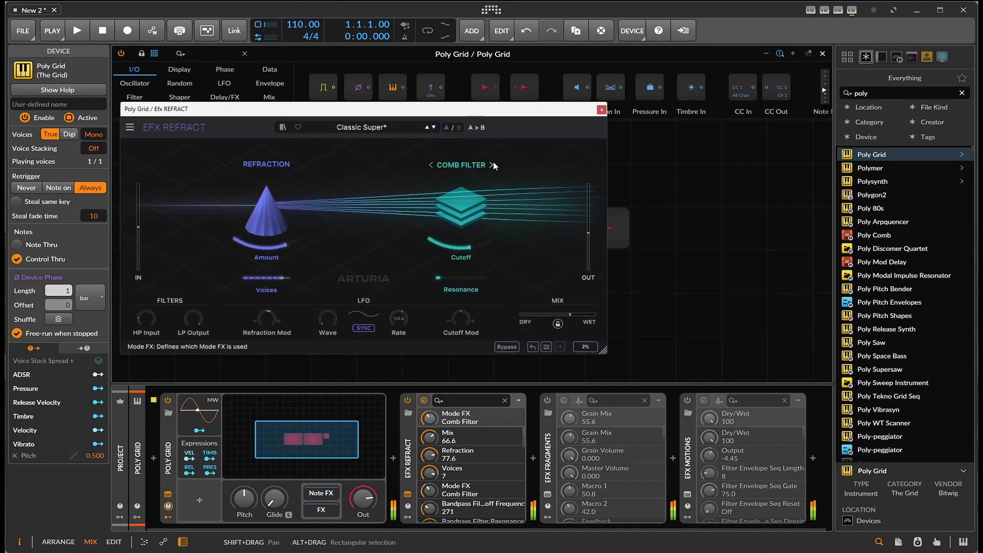
left_click(492, 165)
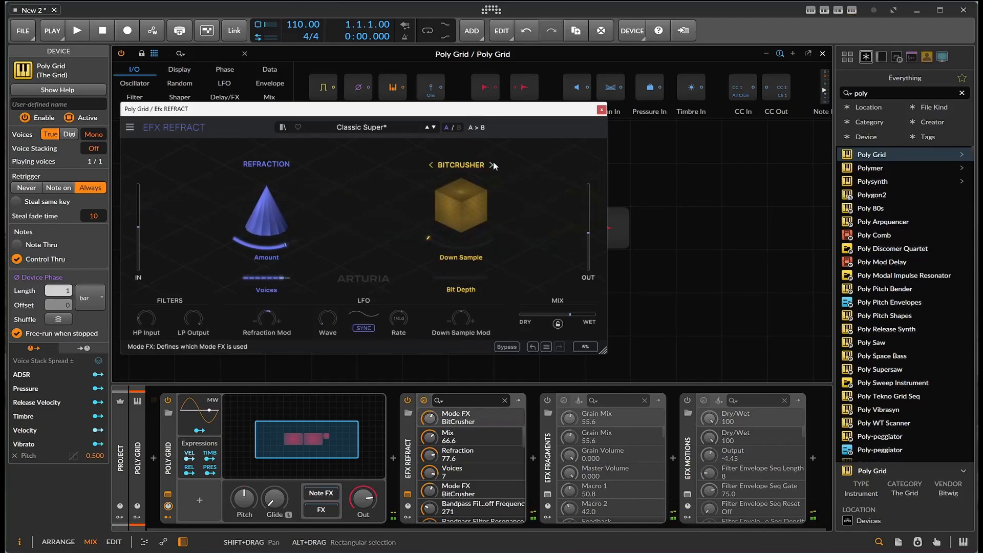
left_click_drag(432, 242, 433, 247)
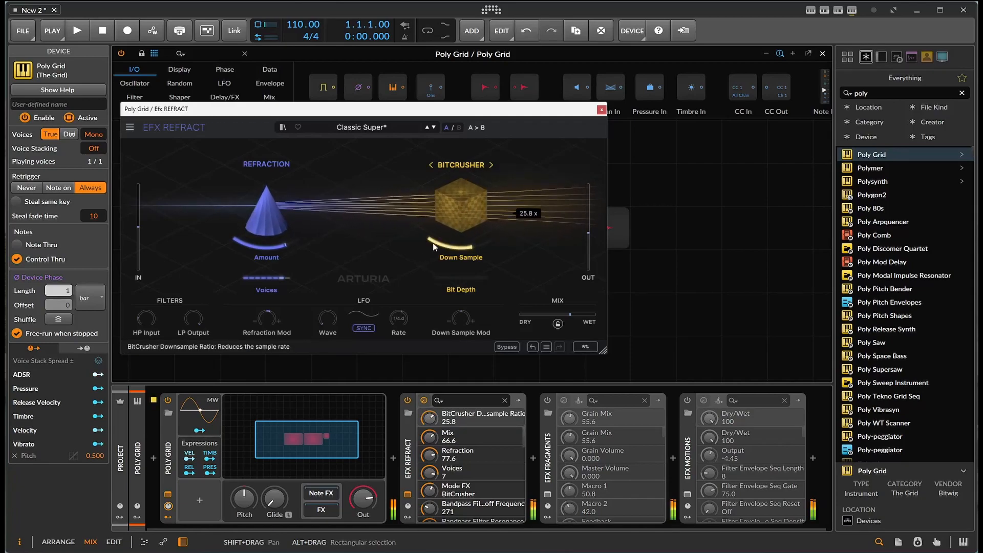
Switch the mode effect to Distortion, raise the Drive, and set the algorithm to Soft Bounce
left_click(492, 166)
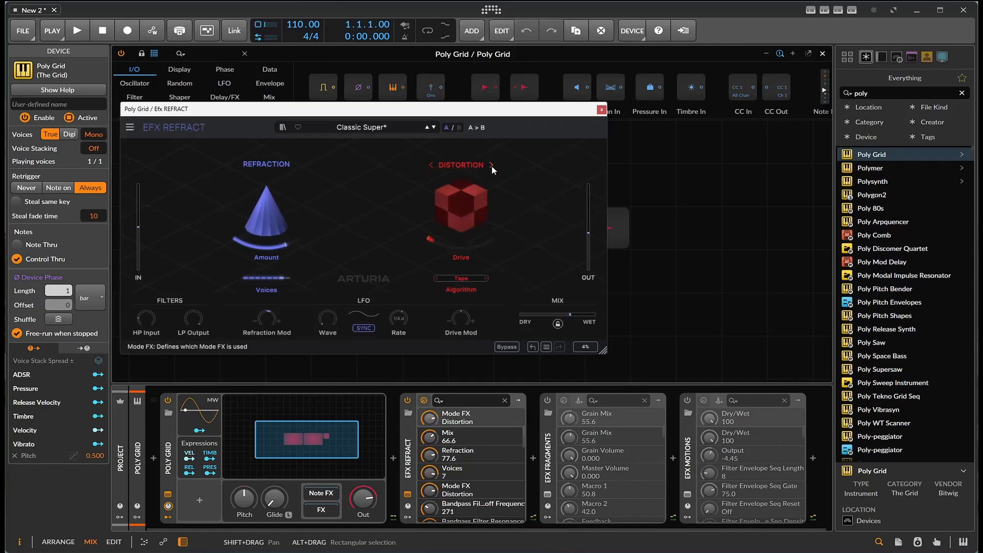
left_click_drag(443, 239, 448, 241)
left_click(482, 278)
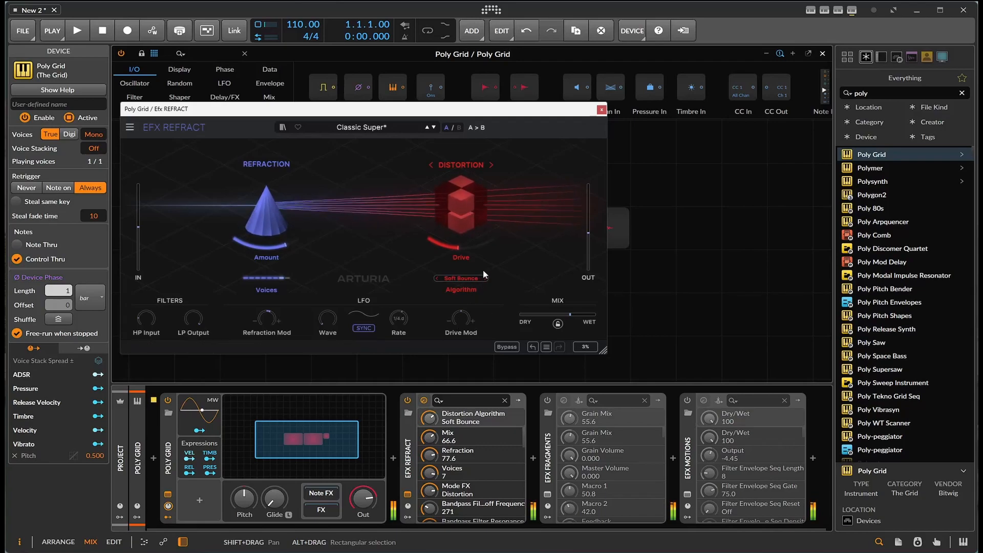
Cycle the mode effect past Bypass and return it to Harmonizer
left_click(491, 164)
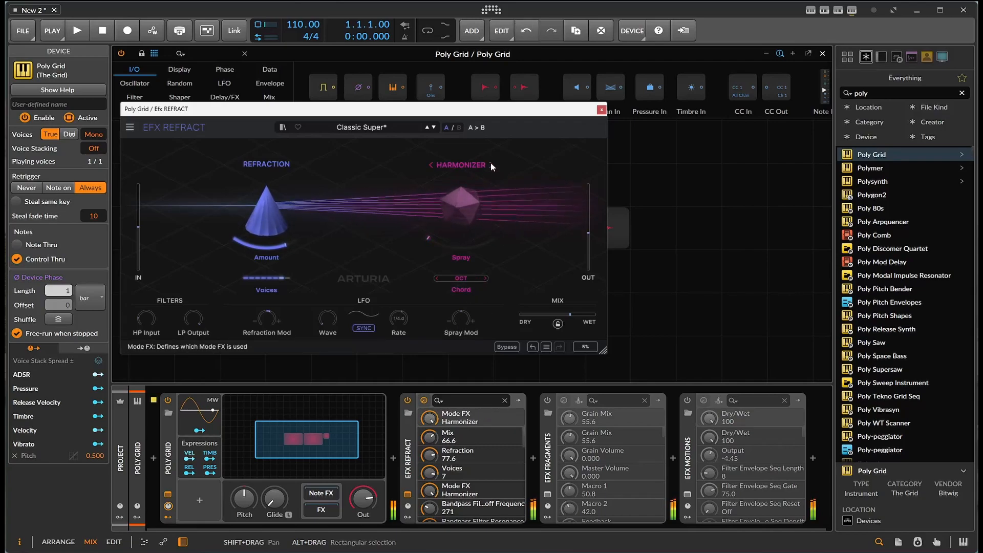
left_click(491, 165)
left_click(437, 163)
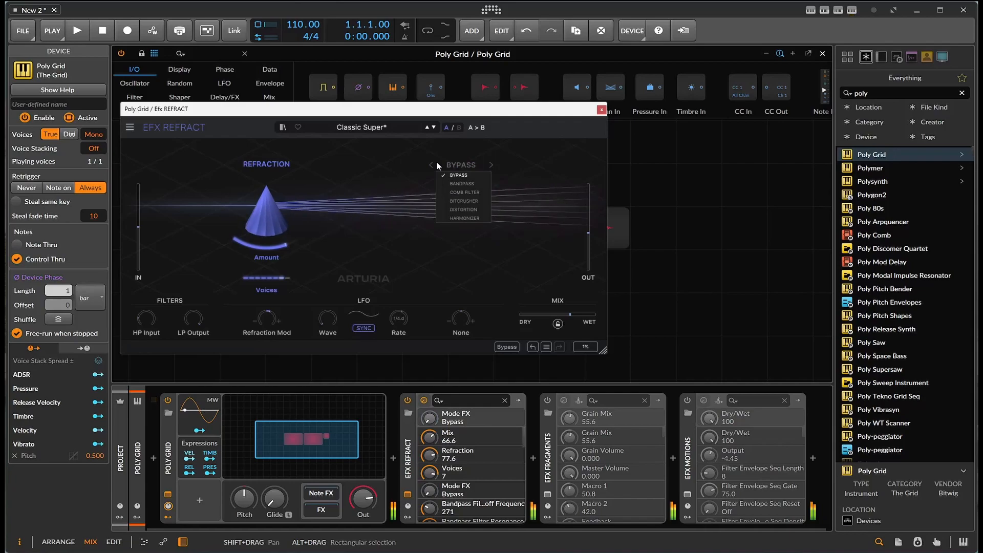
left_click(428, 162)
left_click(428, 164)
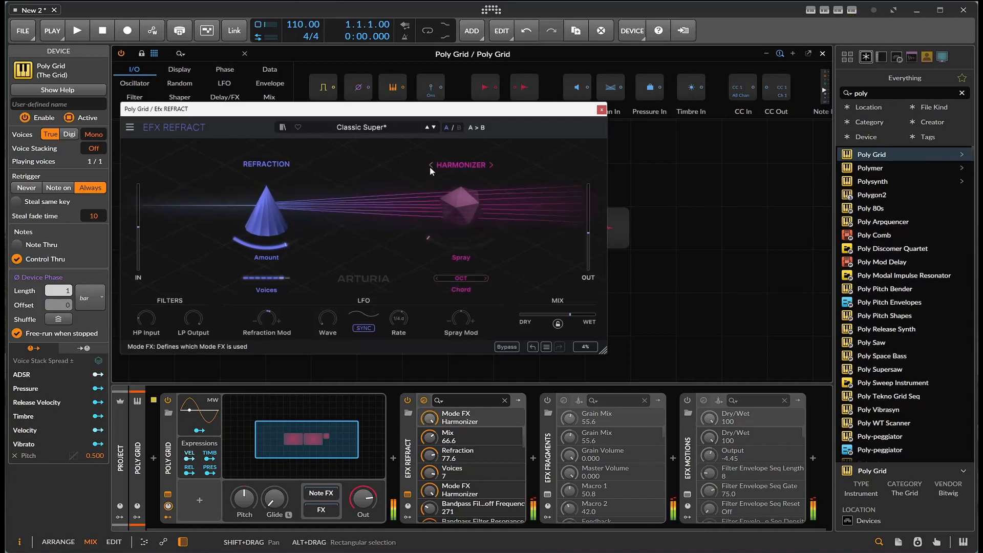
Set the Harmonizer Spray to about 348 ms and the Chord to 5
left_click_drag(438, 241, 440, 243)
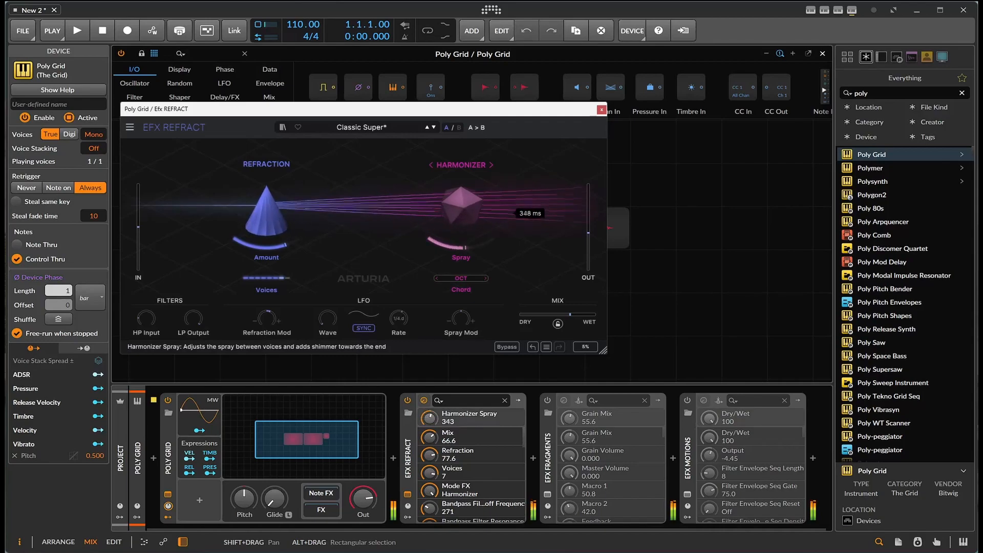
left_click(484, 277)
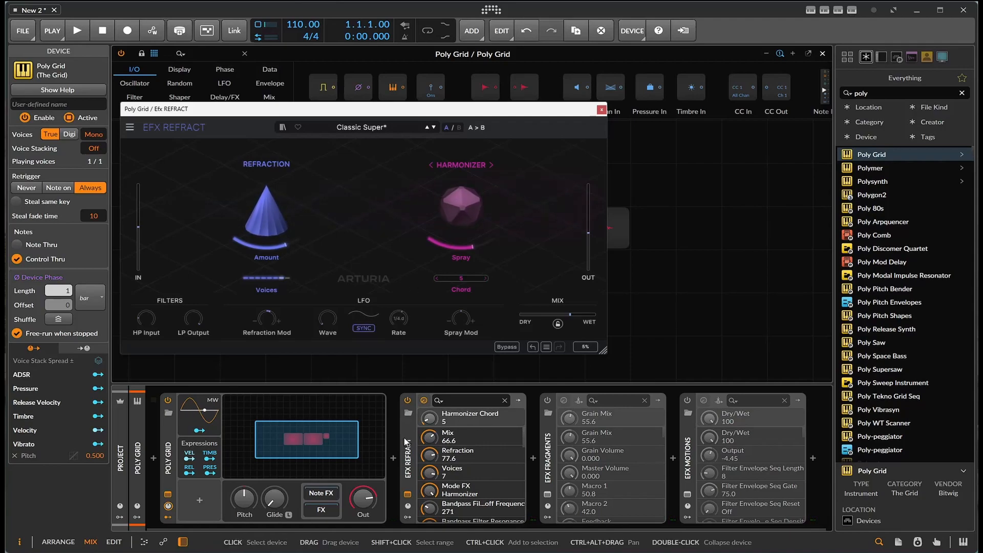
Set the LFO's Refraction Mod and Spray Mod amounts (-16.4), Rate to 2.1 Bar, and Wave to Square
left_click_drag(262, 317, 262, 309)
mouse_move(458, 317)
left_mouse_down()
mouse_move(458, 300)
mouse_move(458, 339)
left_mouse_up()
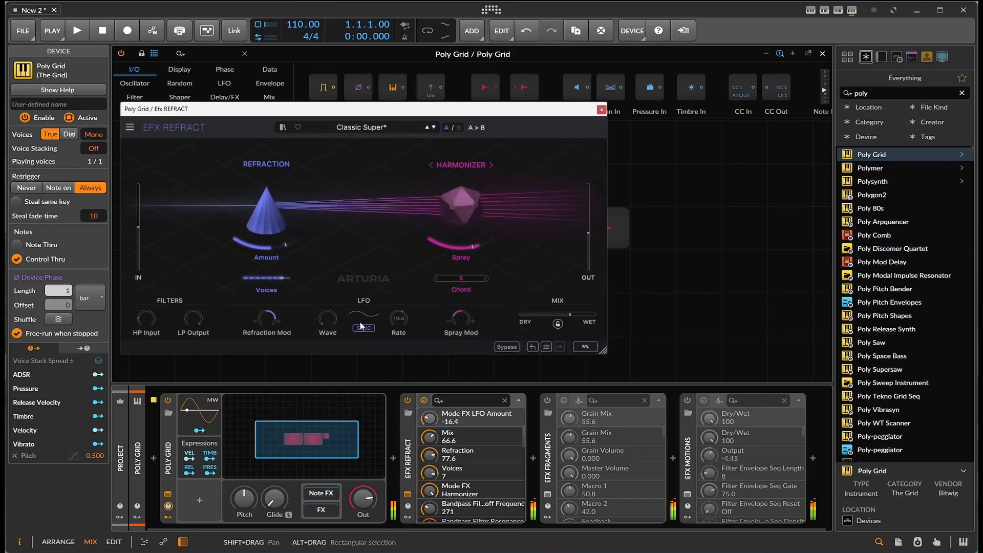
left_click_drag(398, 319, 399, 313)
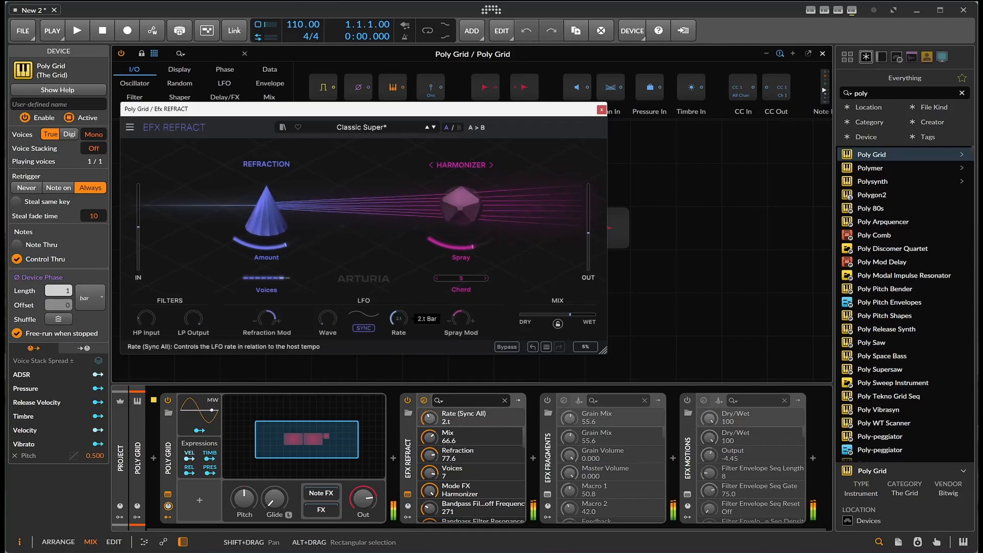
left_click(327, 318)
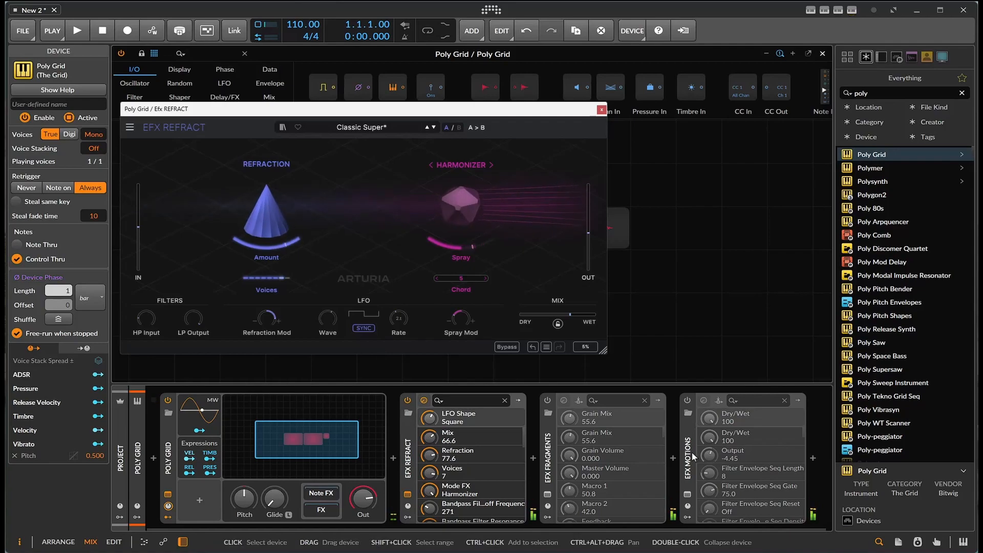
Close EFX Refract, open the EFX Fragments window, and switch it to the Advanced view
left_click(601, 109)
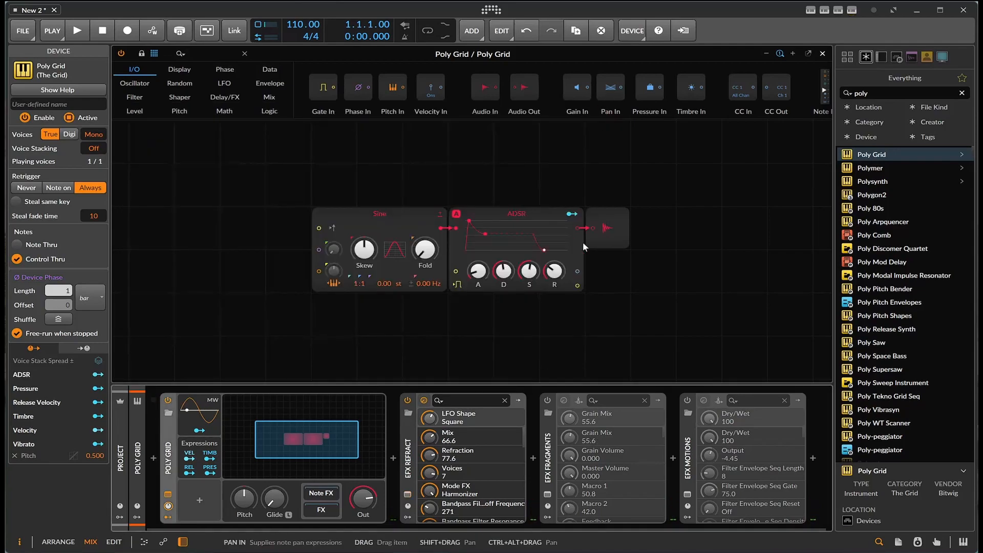
left_click(548, 495)
left_click_drag(465, 179, 347, 182)
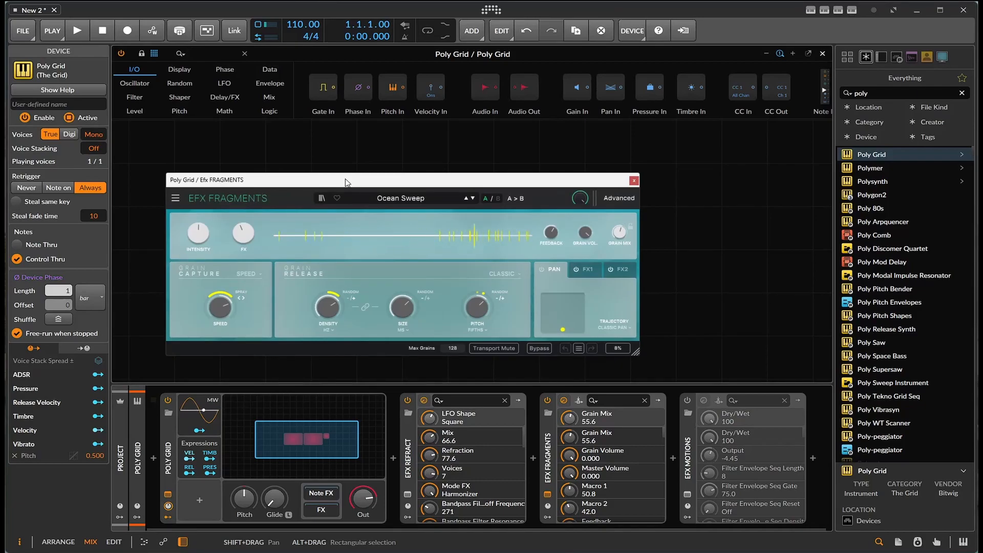
left_click(619, 198)
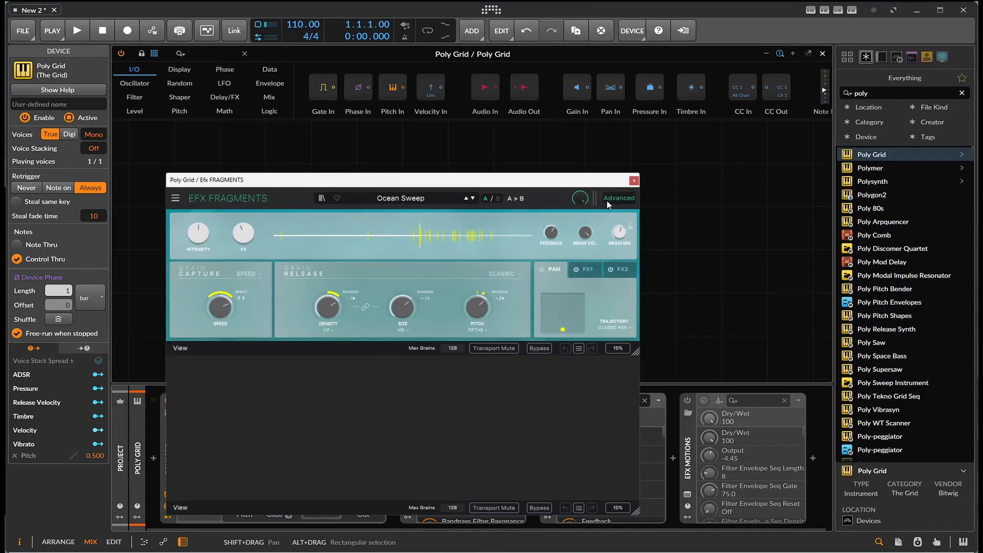
left_click_drag(486, 185, 495, 119)
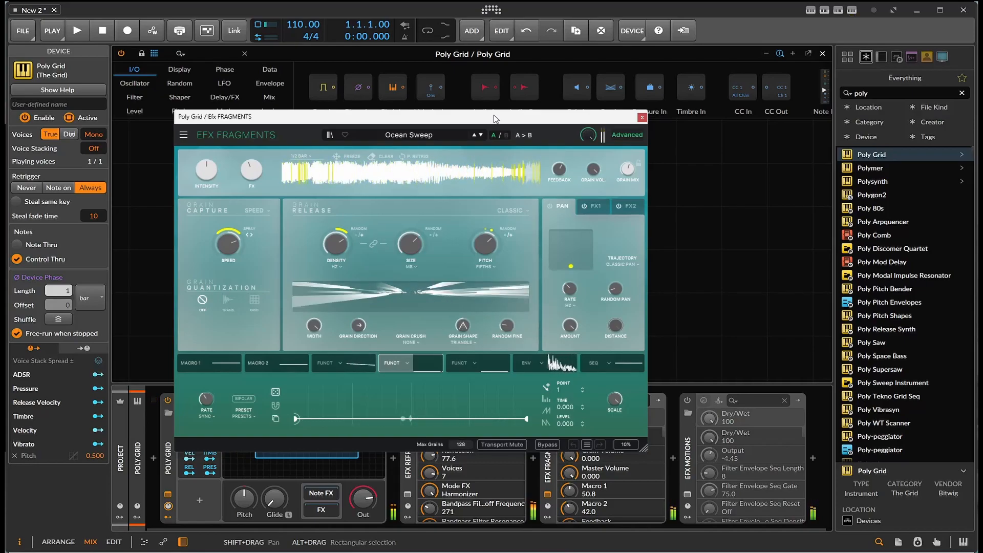
Step through EFX Fragments presets until Machine Gun is loaded
left_click(481, 135)
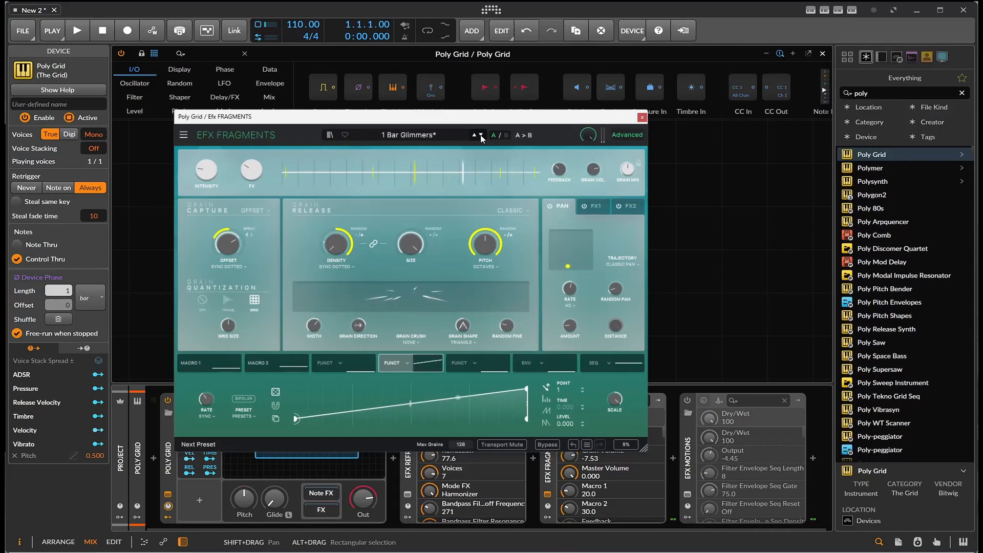
left_click(481, 138)
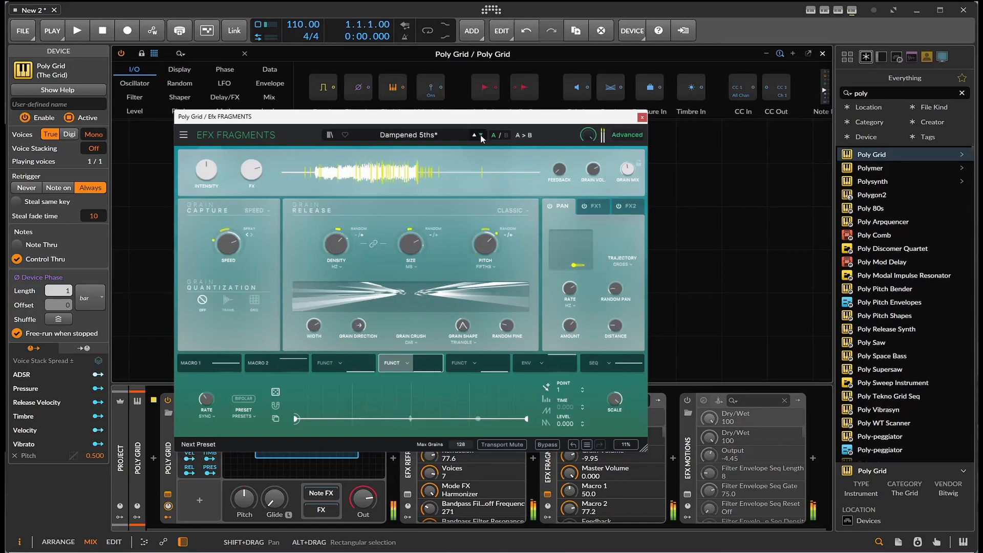
left_click(482, 137)
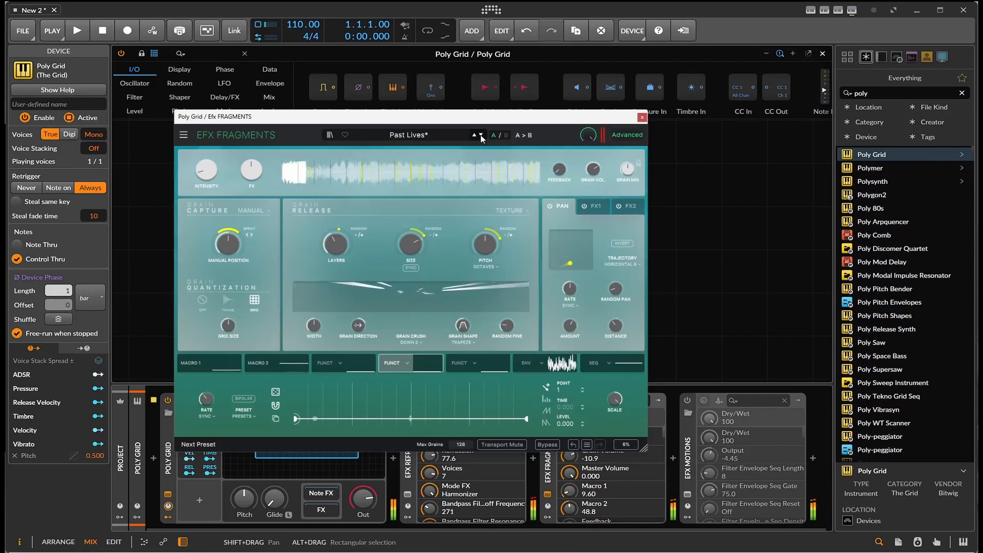
left_click(482, 135)
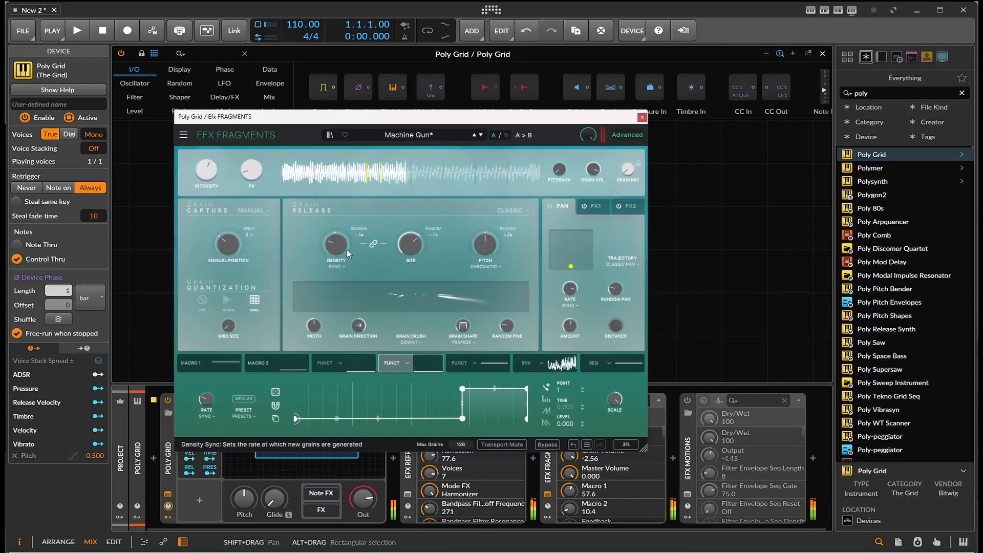
Step through EFX Fragments presets until Lush Planet is loaded
mouse_move(337, 244)
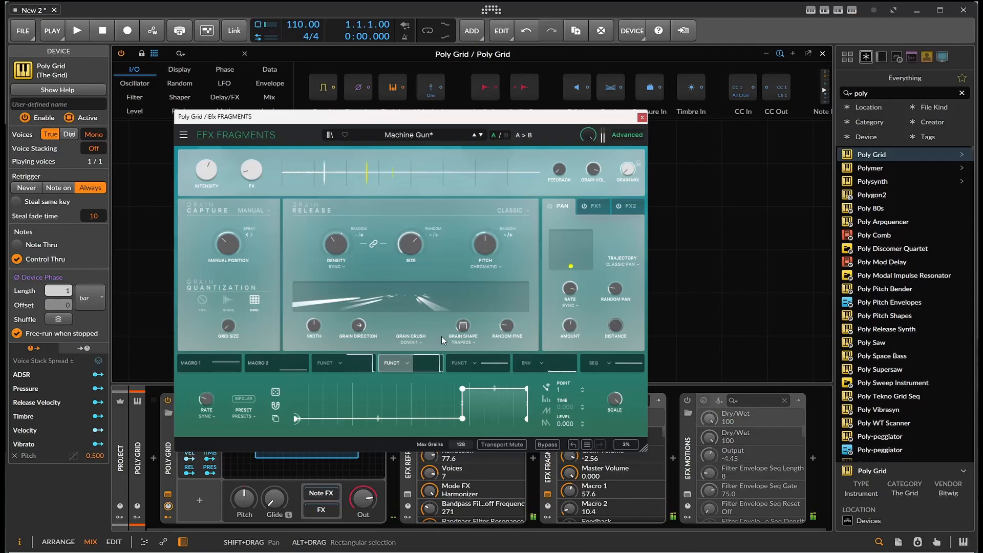
left_click(480, 136)
left_click(481, 137)
left_click(480, 136)
left_click(480, 137)
left_click(481, 136)
left_click(480, 136)
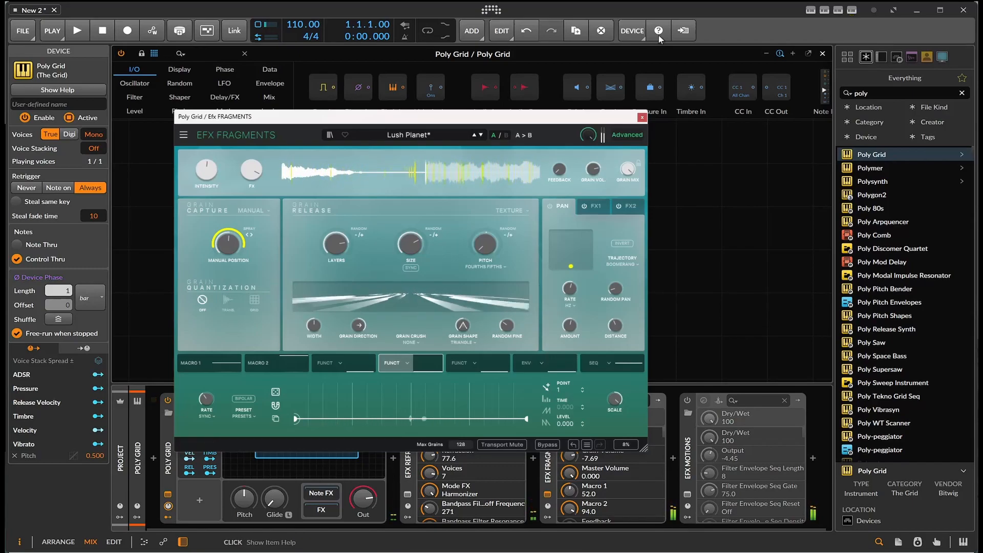
Close EFX Fragments, open the EFX Motions plugin window and move it to the centre of the screen
left_click(641, 118)
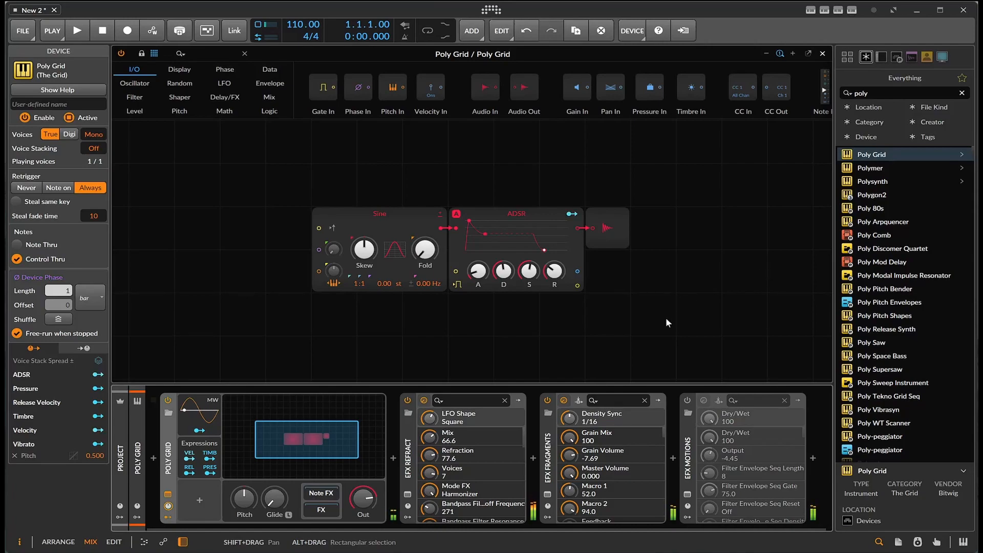
left_click(687, 494)
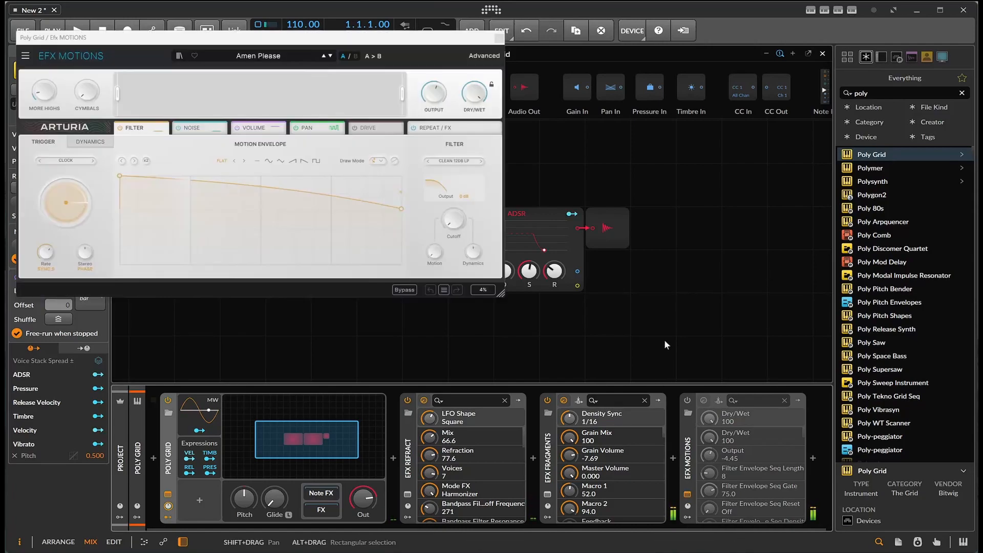
left_click_drag(267, 47, 495, 120)
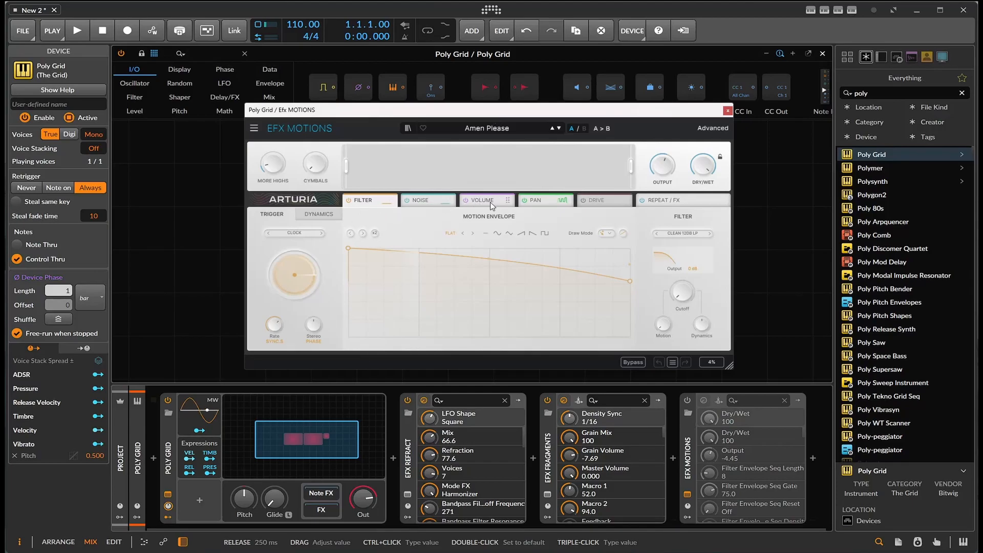
Glance at the Repeat/FX module, then reshape the Filter motion envelope into a dip followed by a plateau
left_click(643, 200)
left_click(667, 200)
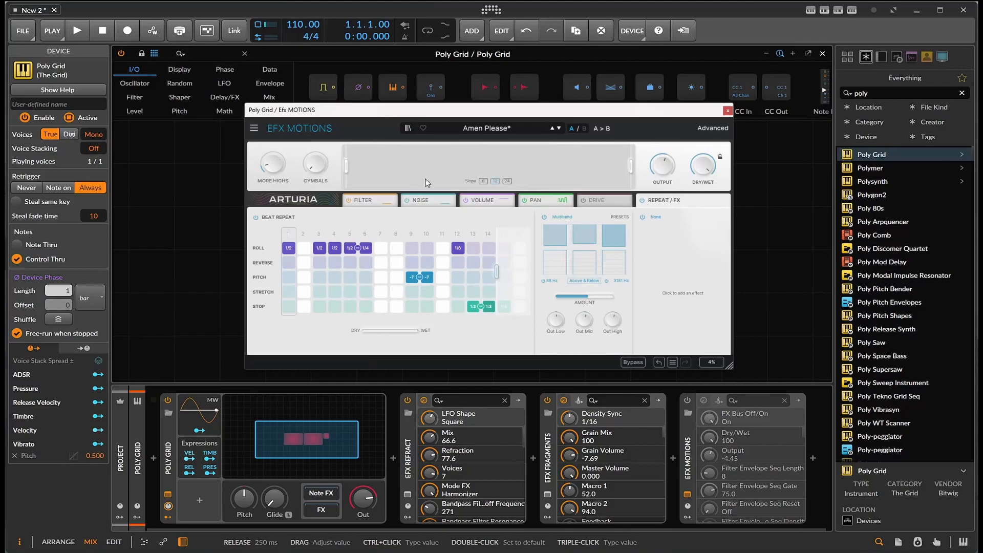
left_click(381, 203)
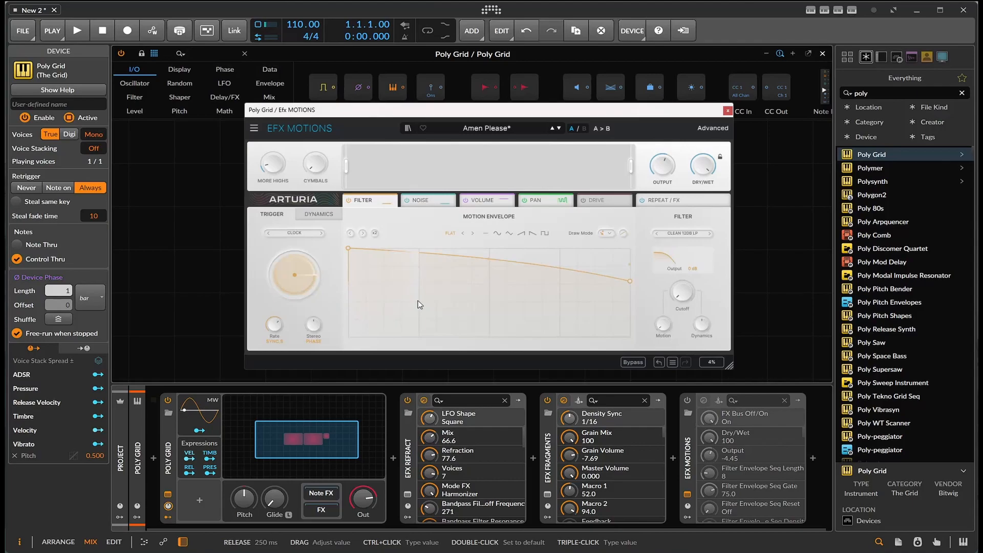
left_click_drag(347, 249, 383, 323)
left_click_drag(506, 315, 507, 281)
left_click_drag(588, 282, 591, 259)
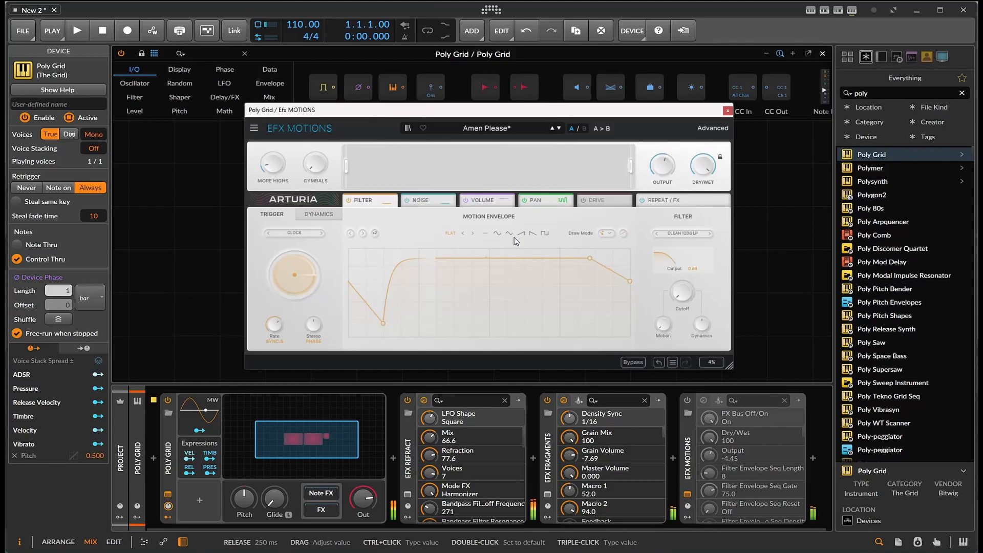
Step through EFX Motions presets until Drill Guitar is loaded
left_click(559, 128)
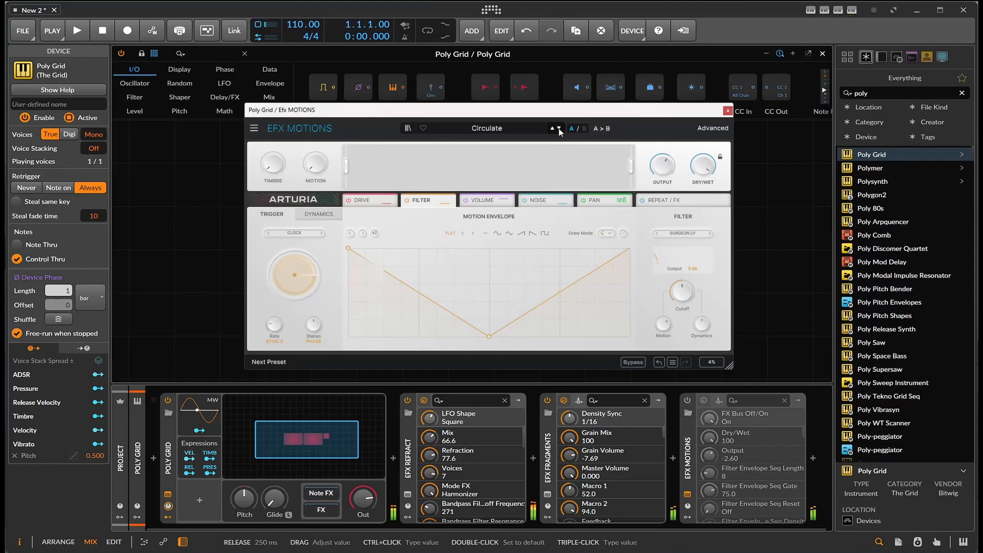
left_click(682, 401)
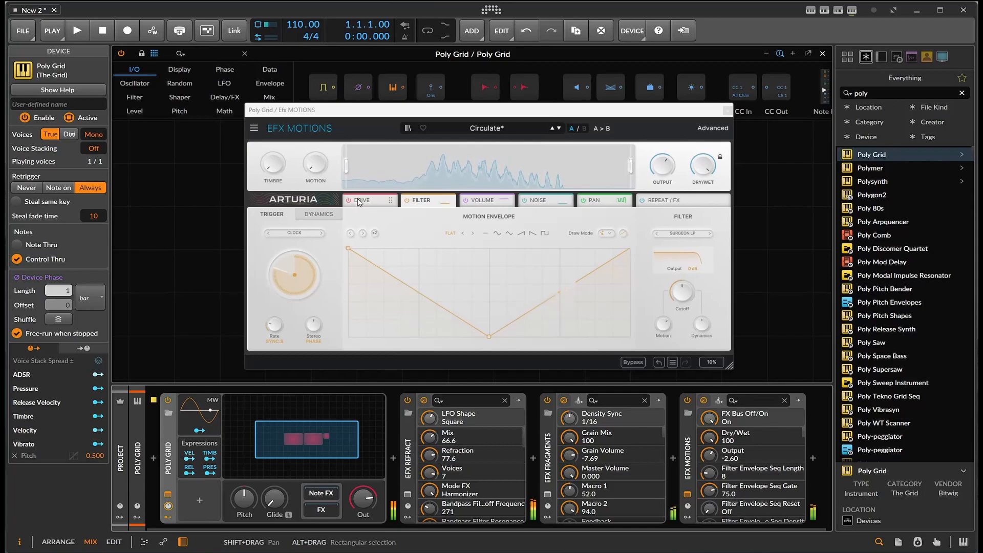
left_click(559, 129)
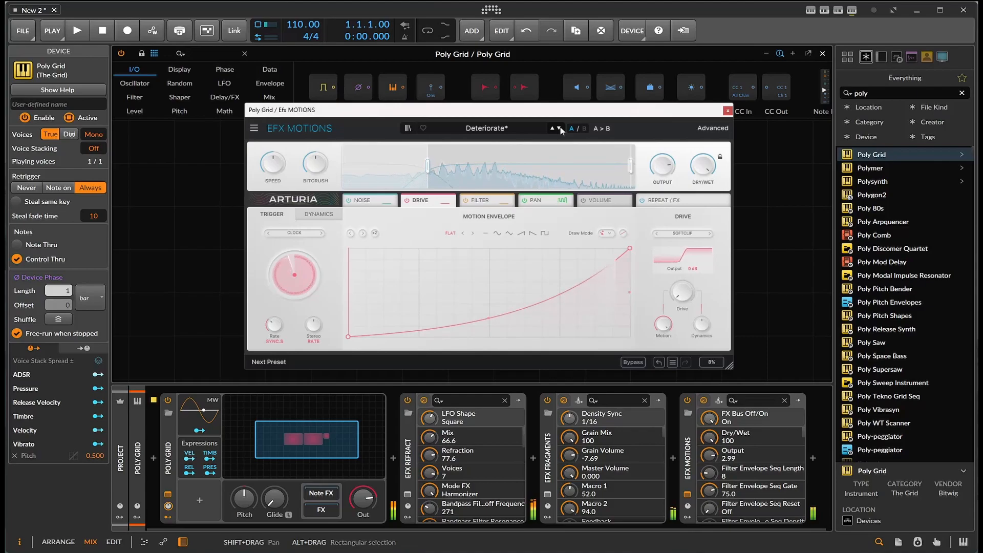
left_click(560, 129)
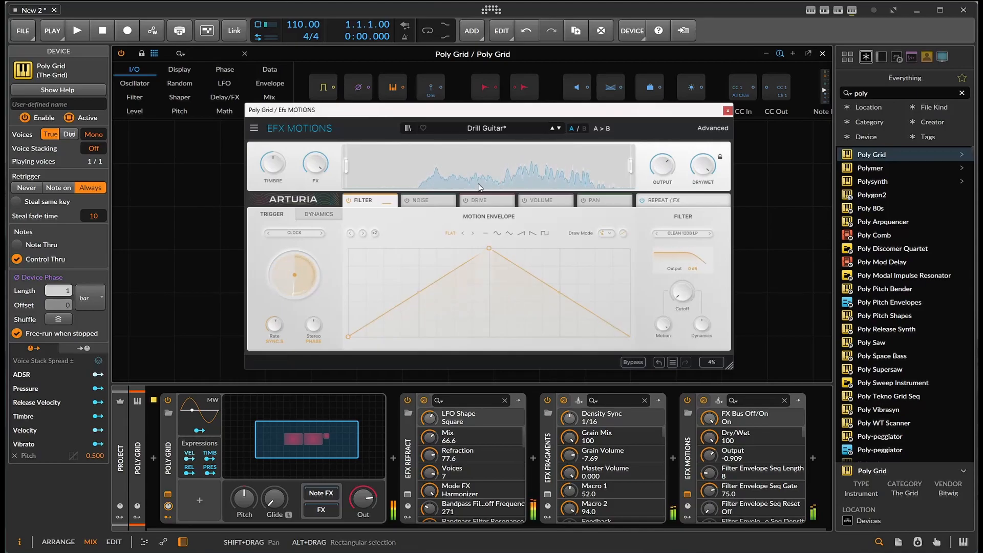
Reshape the Filter motion envelope into a double-peak curve
left_click_drag(486, 251, 396, 250)
left_click_drag(510, 287, 492, 328)
left_click_drag(552, 331, 578, 247)
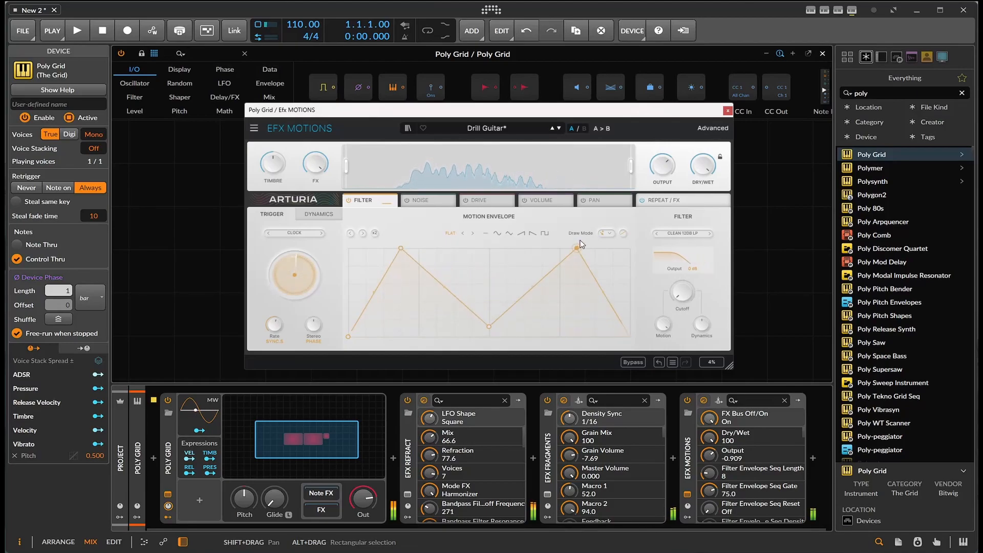
Switch on the Drive module and raise a point in its motion envelope
left_click(467, 201)
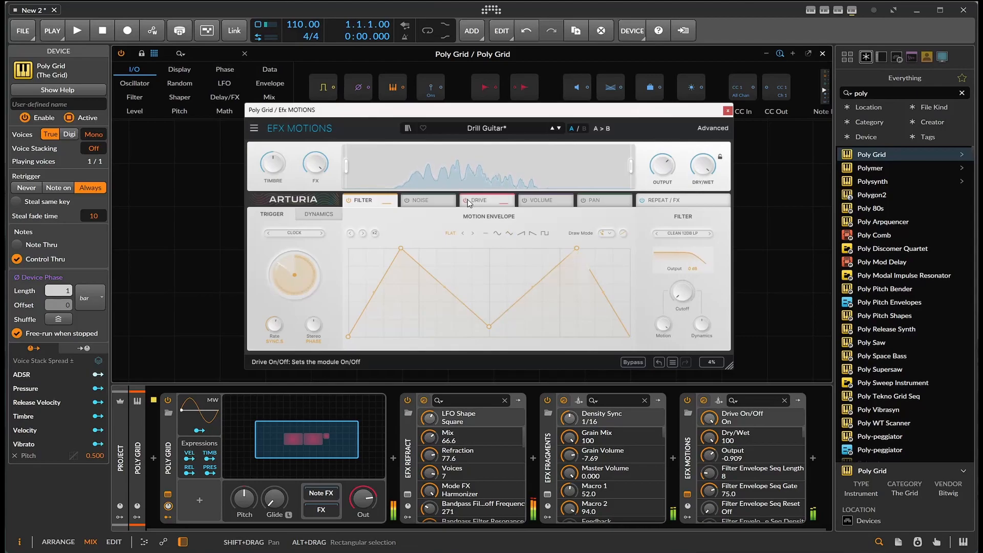
left_click(467, 201)
left_click_drag(462, 323, 462, 280)
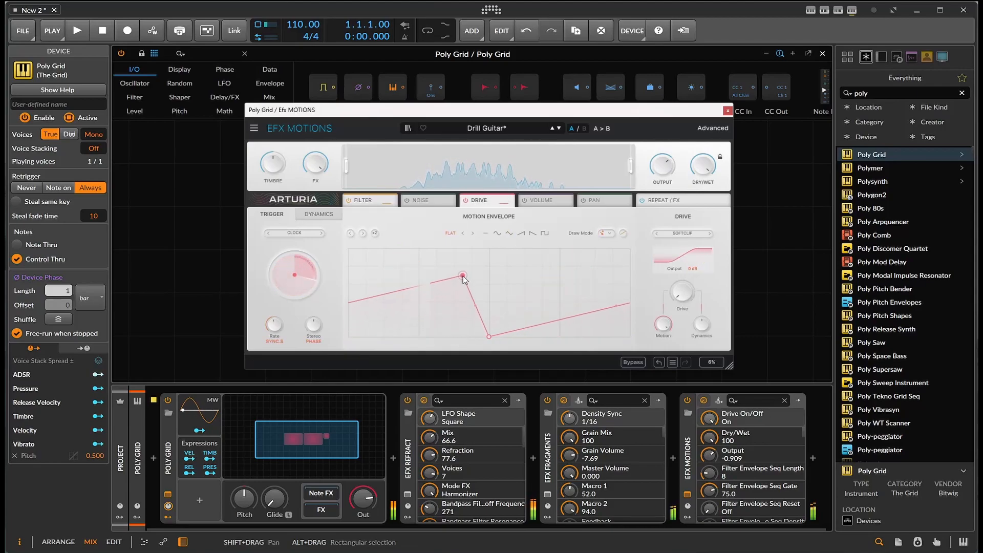
Switch on the Noise module and reshape its motion envelope
left_click(421, 201)
left_click(408, 201)
left_click_drag(563, 335, 512, 263)
Switch on the Volume module and pull its envelope down into a dip
left_click(538, 203)
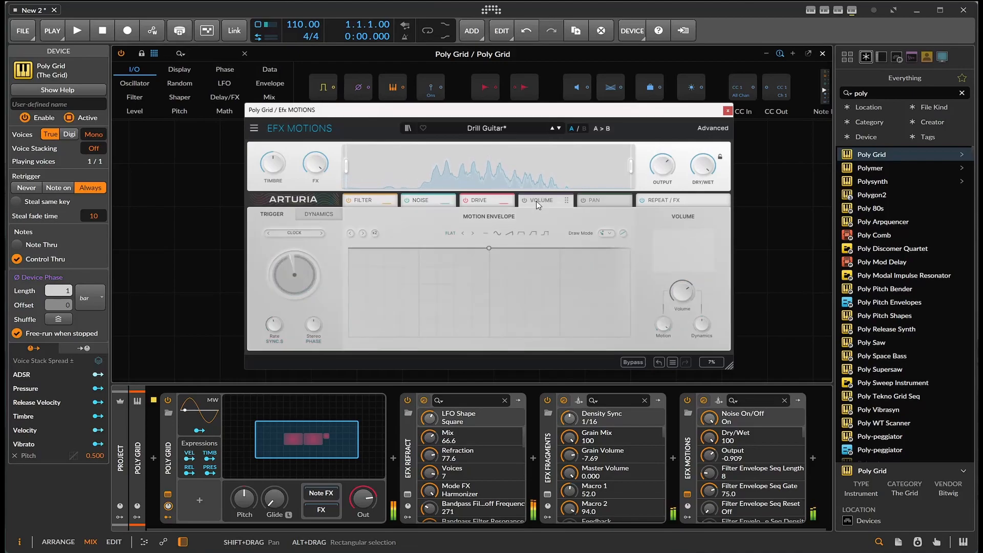
left_click(525, 200)
left_click_drag(520, 251, 530, 293)
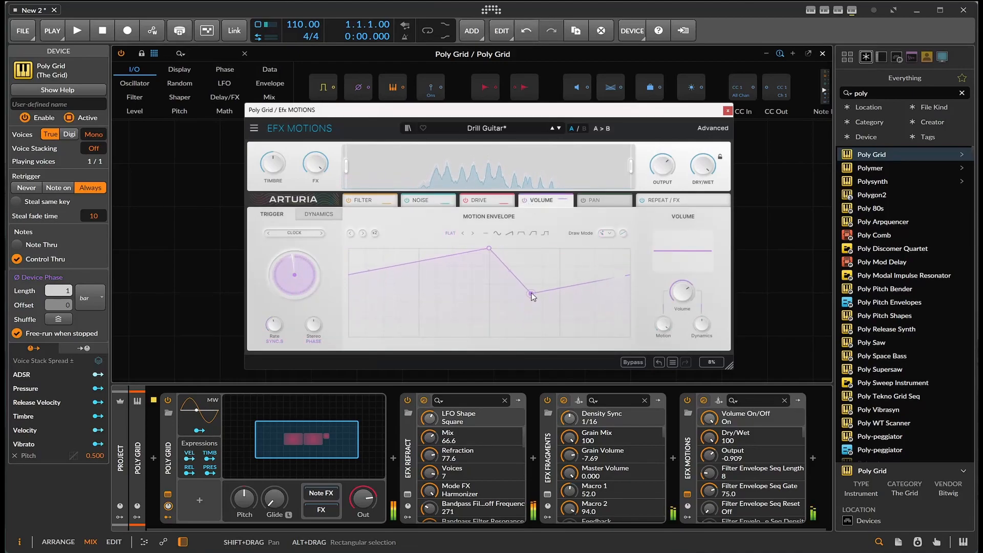
Open the Pan module and reshape its motion envelope with a dip in the middle
left_click(584, 201)
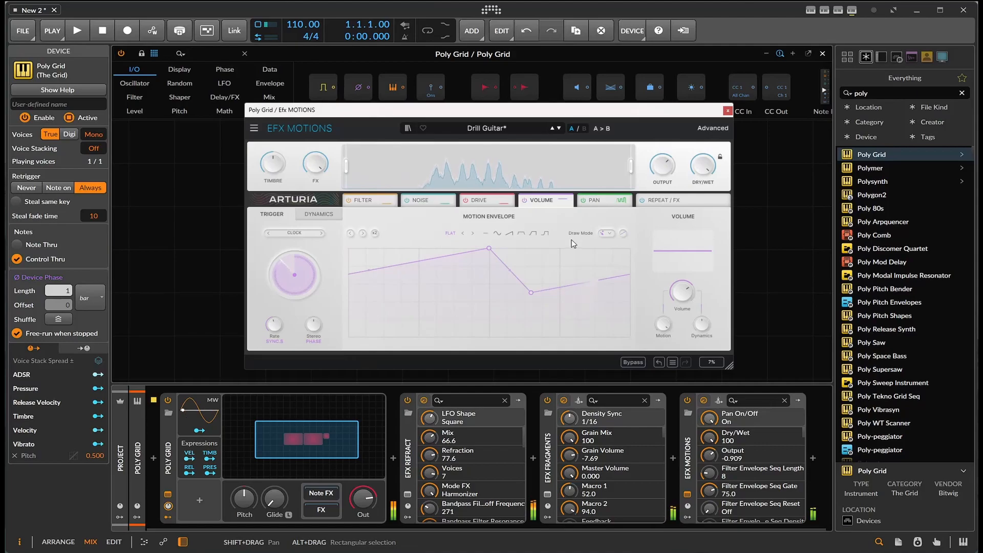
left_click(598, 201)
left_click_drag(563, 285, 607, 251)
left_click_drag(415, 275, 427, 255)
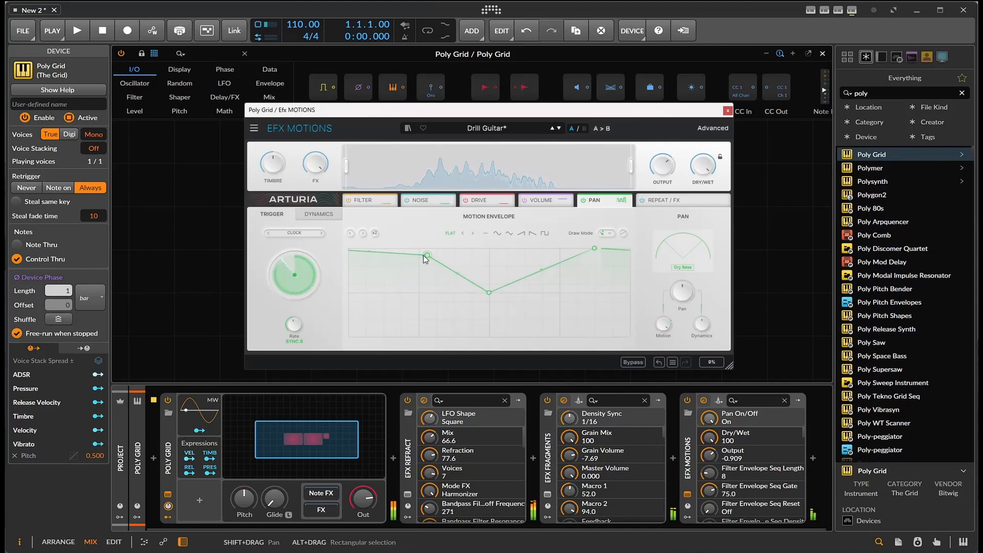
Open the Repeat/FX module and add pitch steps on steps 3 and 4 of the Beat Repeat grid
left_click(680, 200)
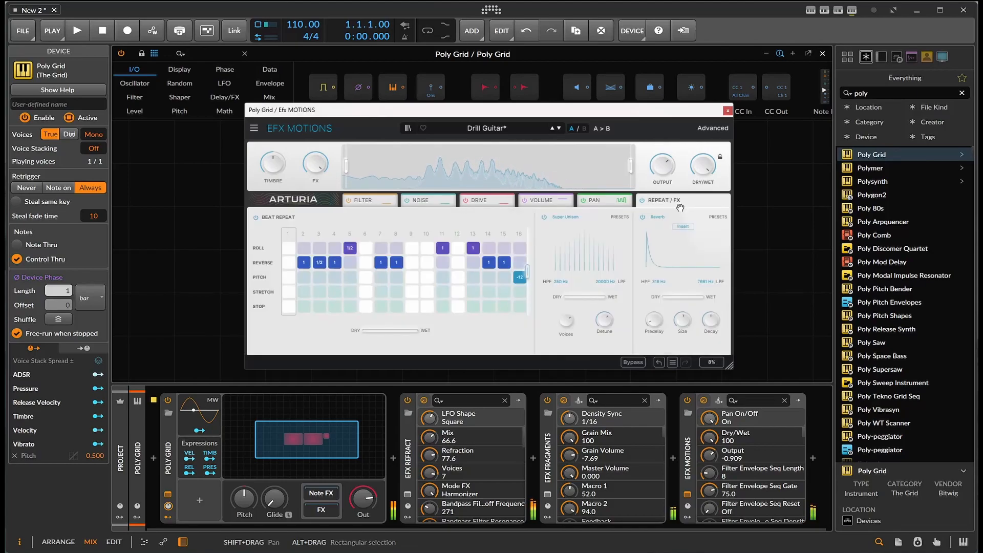
left_click(320, 281)
left_click(338, 278)
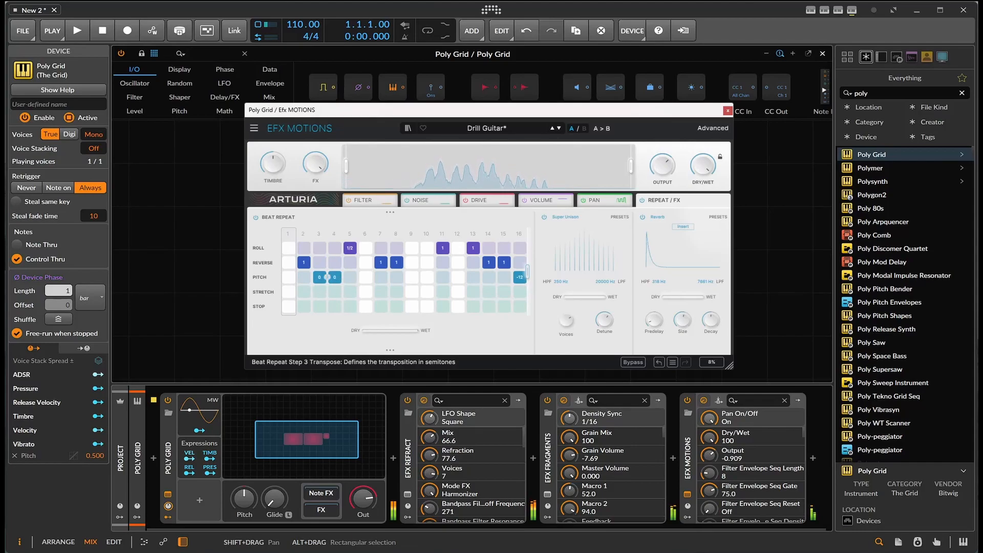
left_click_drag(320, 278, 326, 274)
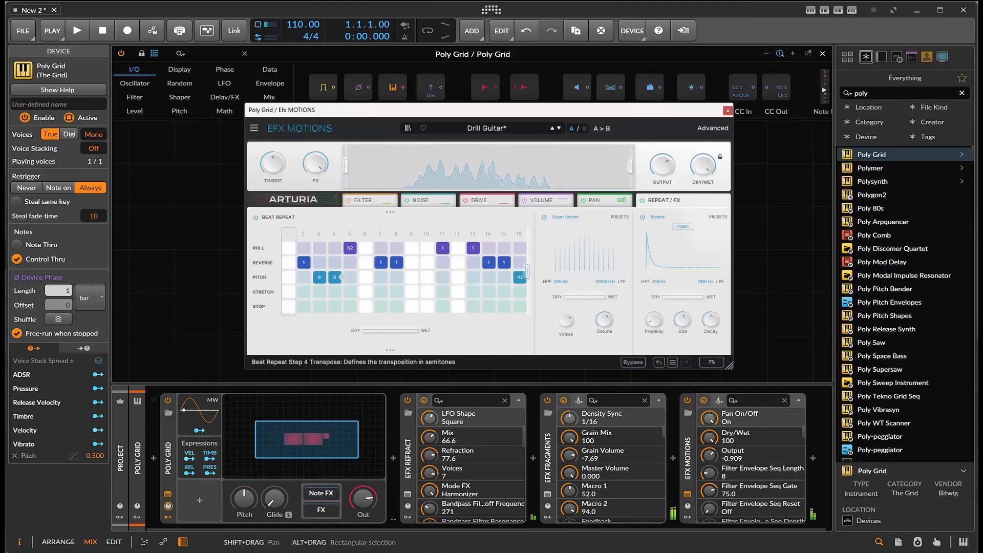
Toggle Beat Repeat off and on and inspect the Super Unison Detune, grid length and Beat Repeat dry/wet controls
left_click(256, 218)
left_click(255, 217)
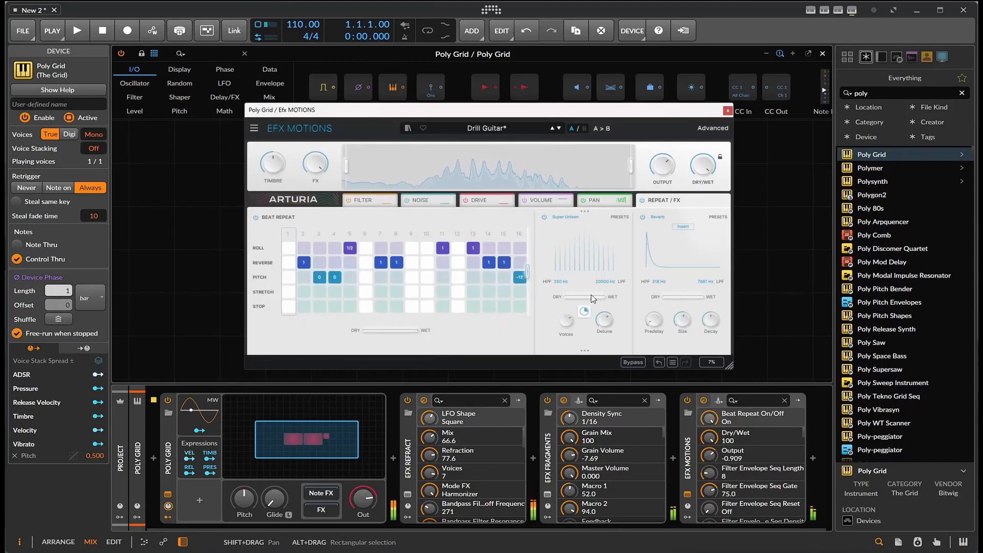
left_click(614, 325)
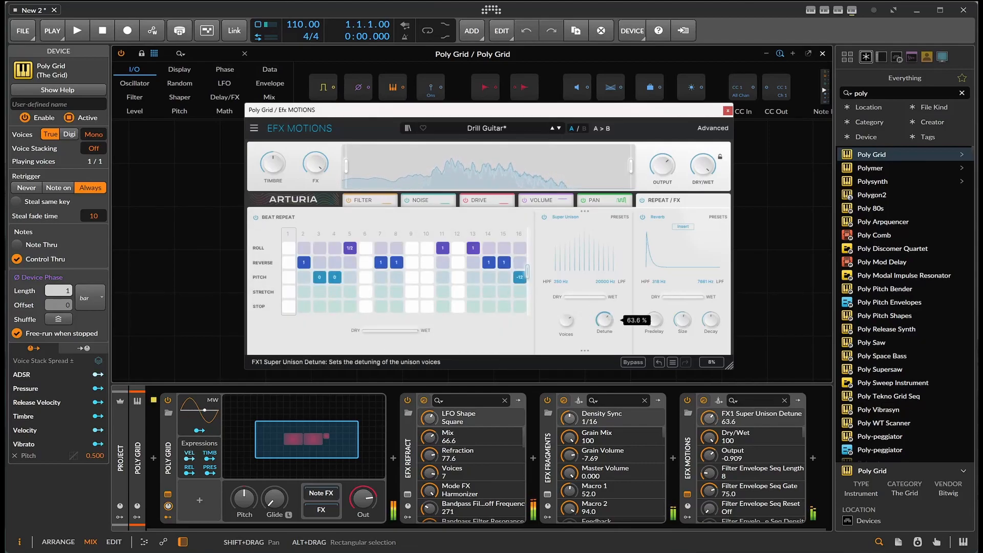
mouse_move(527, 270)
left_mouse_down()
mouse_move(486, 272)
mouse_move(521, 276)
left_mouse_up()
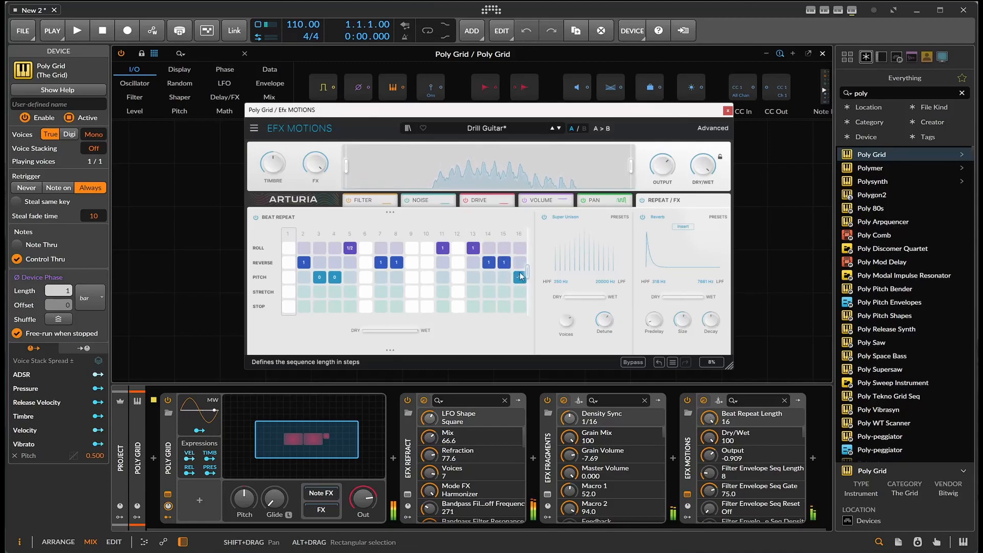
left_click(388, 332)
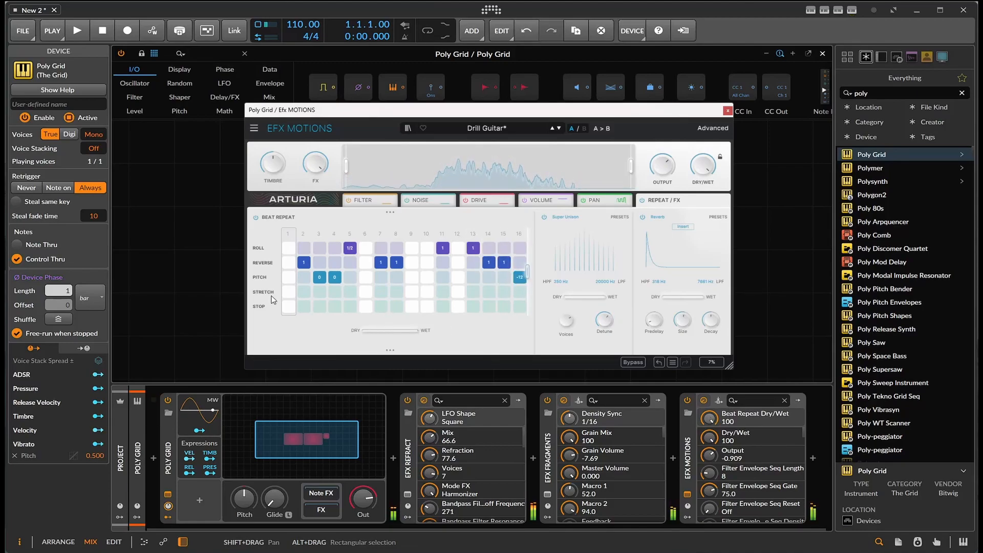
Place a stop on step 1, then draw roll values across Beat Repeat steps 1 to 5
left_click(288, 307)
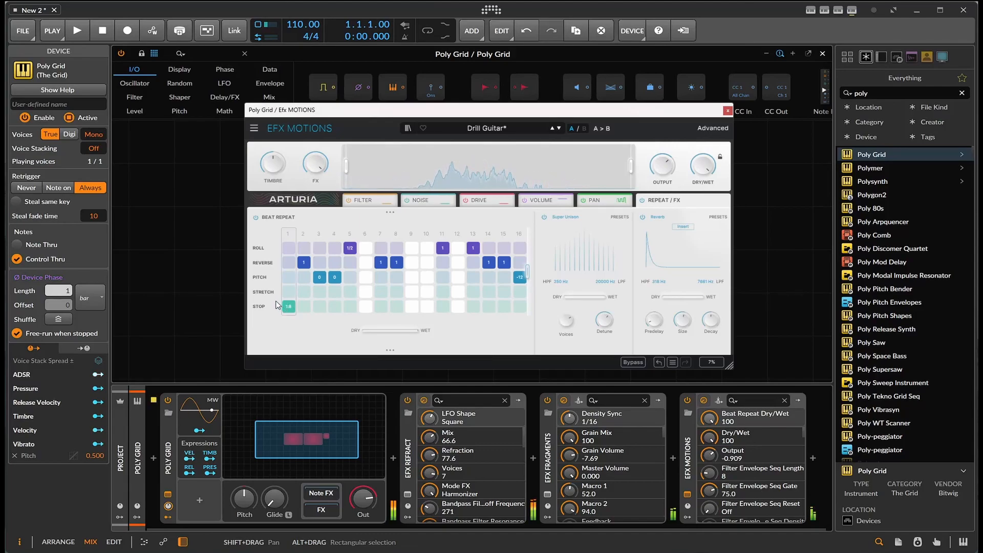
left_click_drag(290, 248, 322, 241)
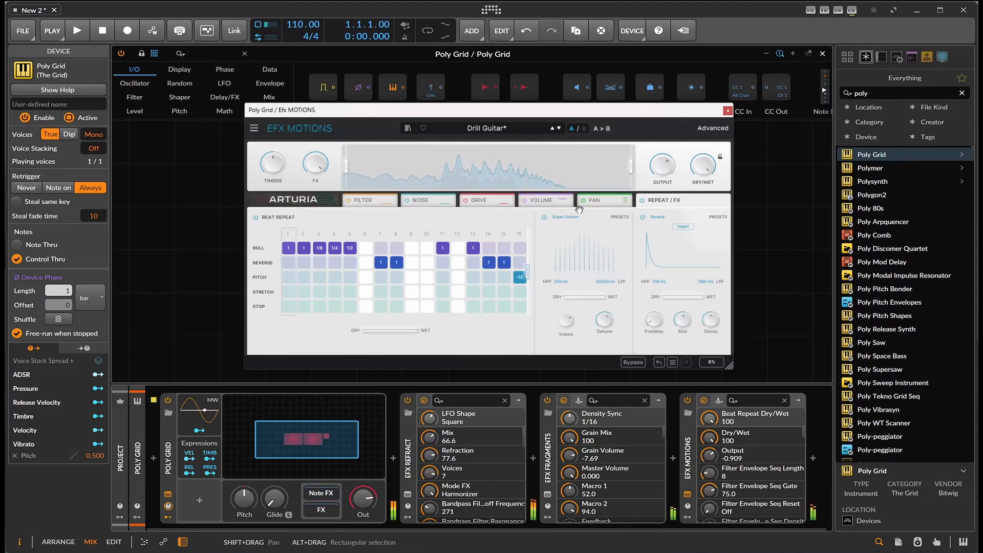
Toggle the Super Unison effect off and on and set its Detune to about 59.3
left_click(544, 217)
left_click(544, 218)
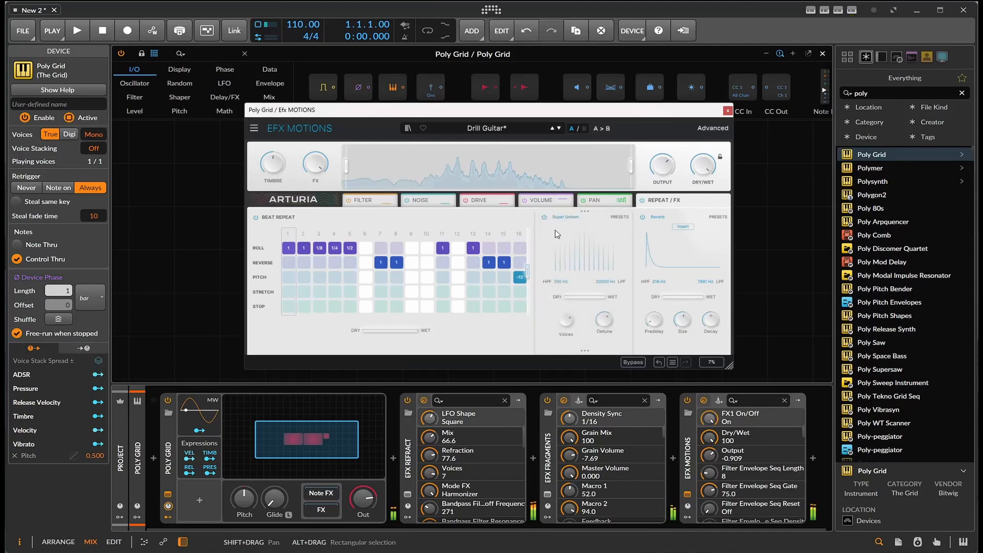
left_click_drag(604, 320, 604, 322)
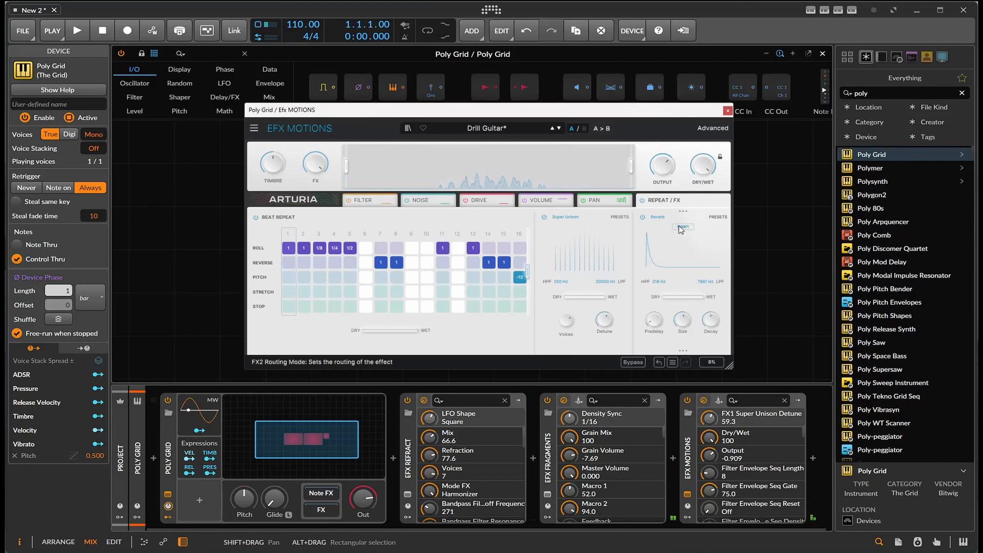
Toggle the FX2 slot off and on and change its effect type from Reverb to Chorus
left_click(643, 217)
left_click(643, 217)
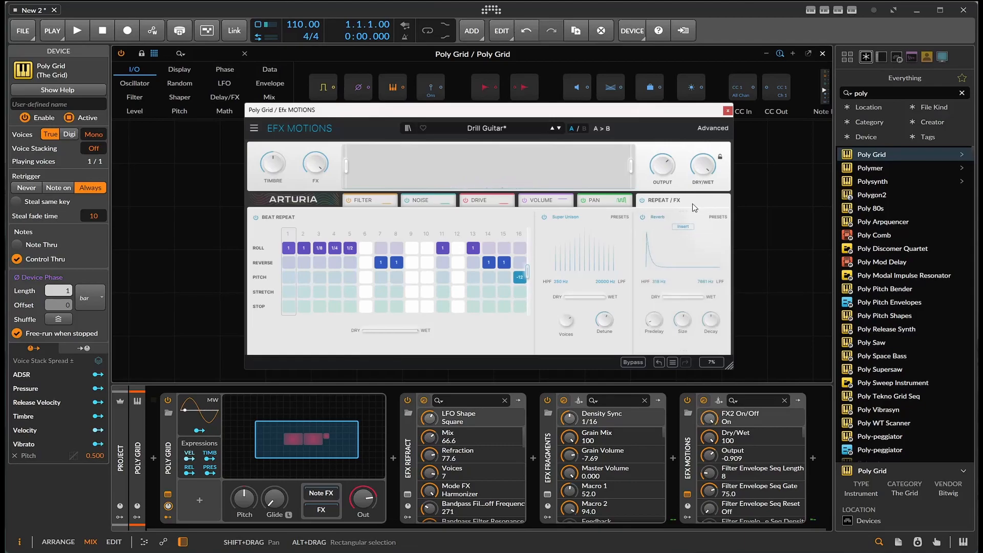
left_click(660, 218)
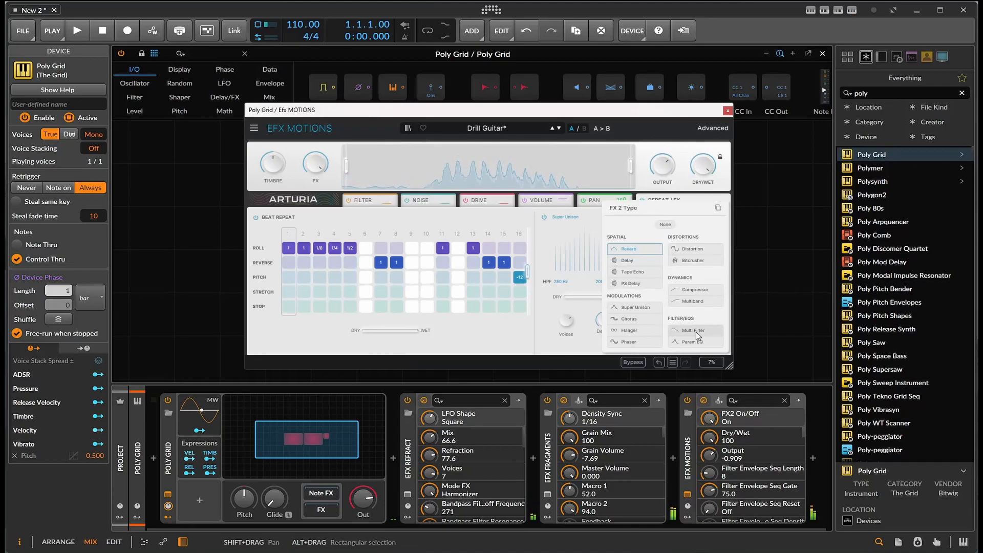
left_click(643, 323)
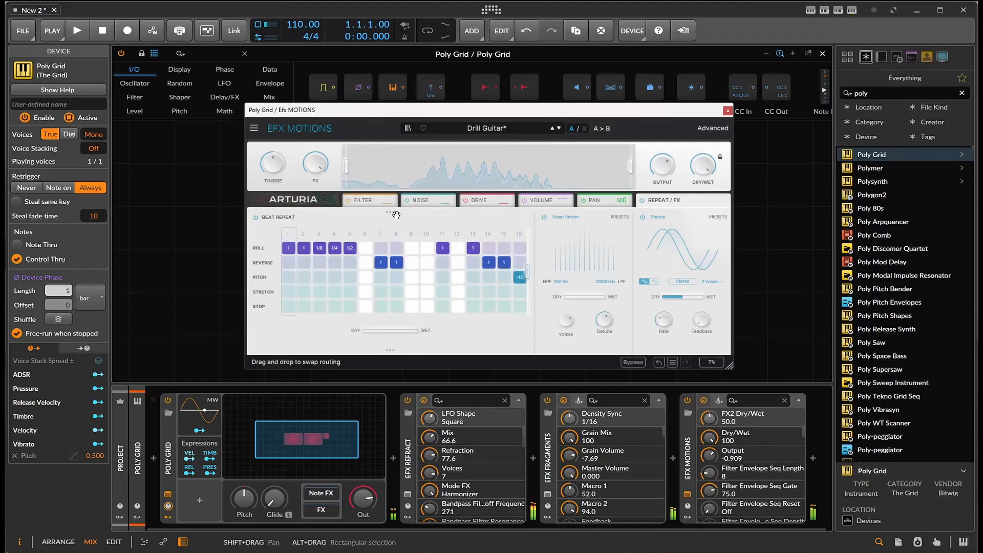
Swap the routing so Super Unison sits before Beat Repeat
left_click_drag(390, 213, 451, 217)
left_click_drag(488, 351, 432, 328)
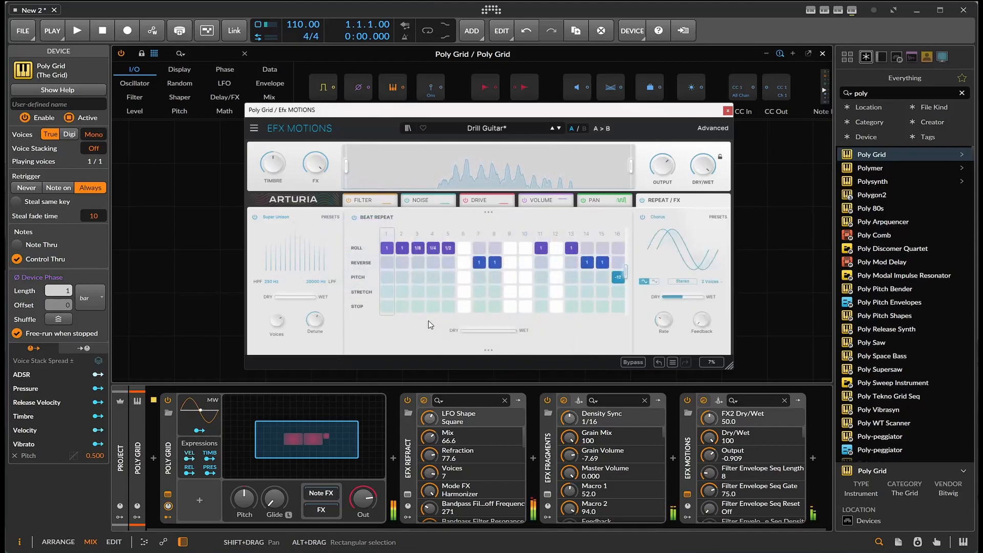
Add a pitch step on Beat Repeat step 1 and transpose it downward
left_click(388, 277)
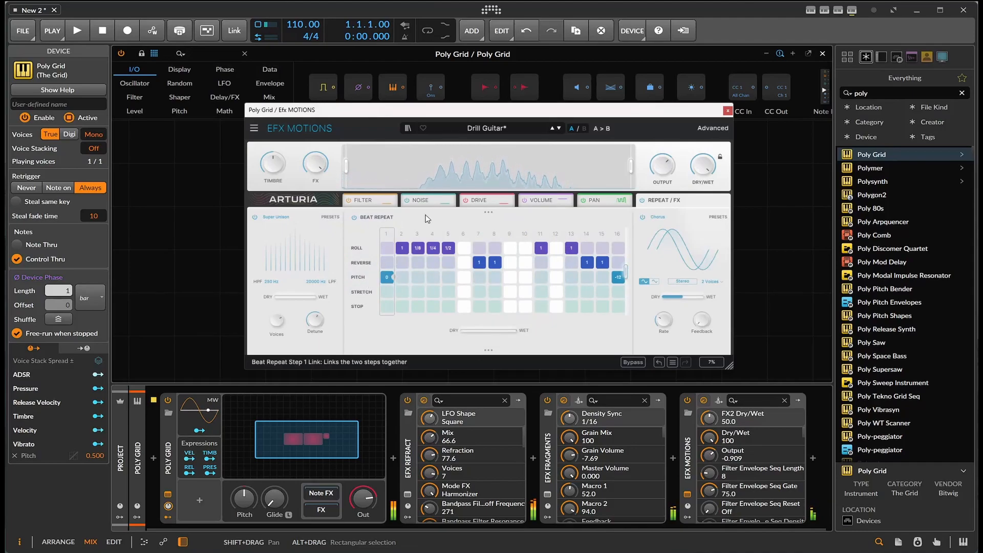
left_click_drag(388, 277, 388, 290)
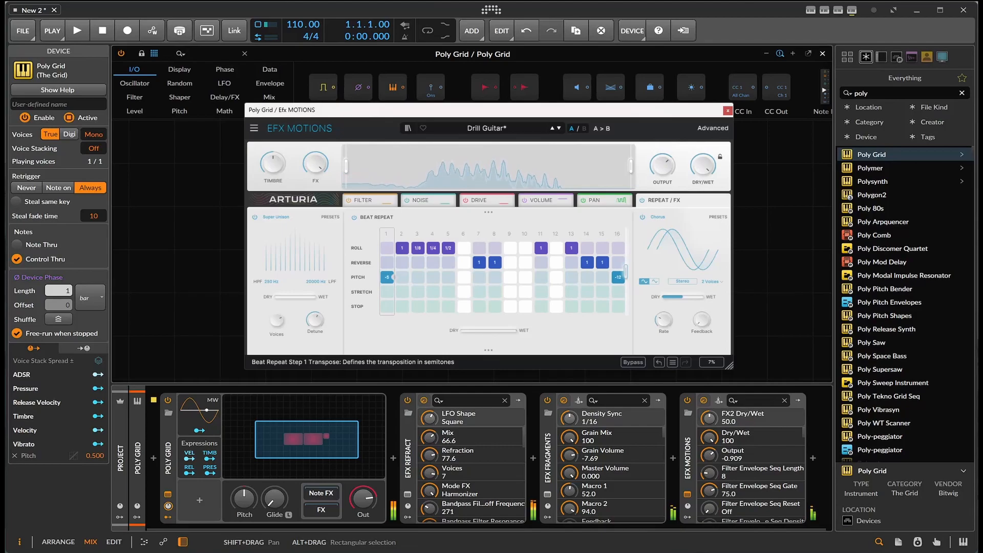
Add pitch steps on Beat Repeat steps 2 and 3 and shift step 3's event up into the Roll row
left_click(402, 277)
left_click(418, 277)
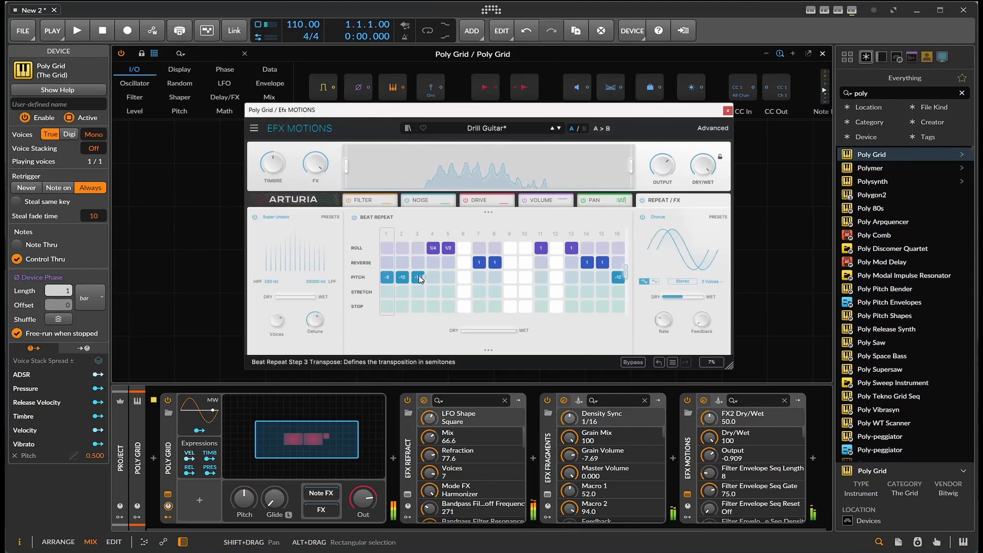
left_click_drag(419, 279, 419, 264)
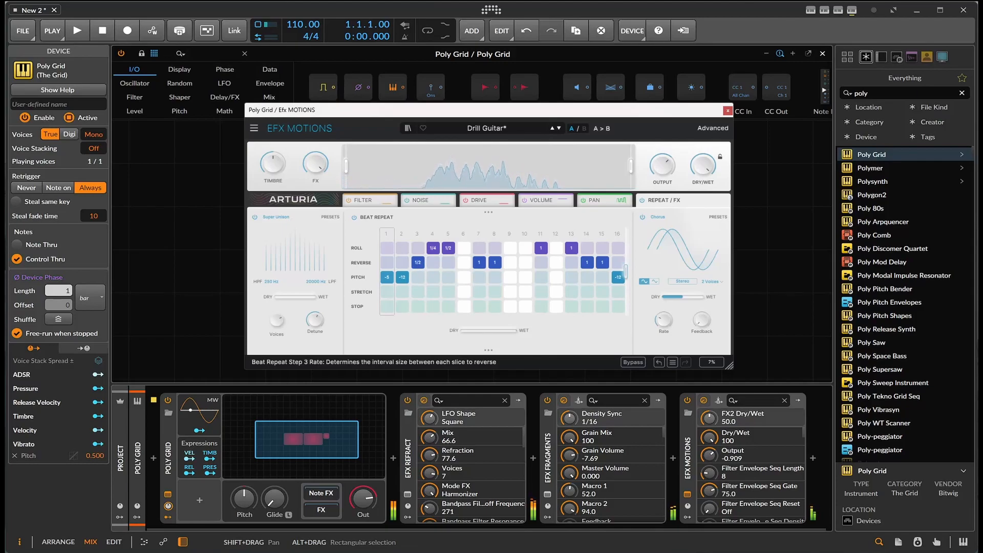
left_click_drag(418, 263, 417, 250)
left_click(425, 248)
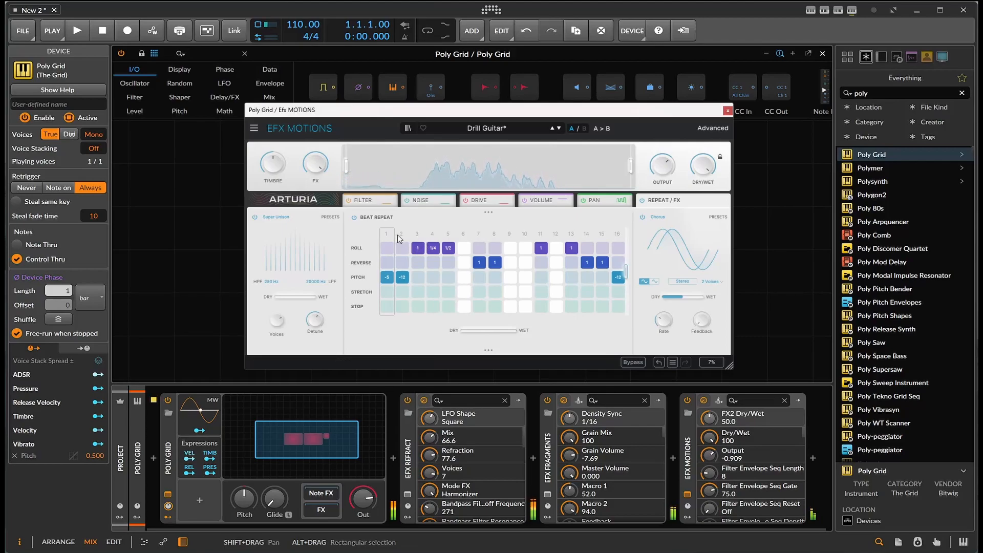
Add a 1/8 reverse on Beat Repeat step 1 and set the Beat Repeat Dry/Wet to 78.4%
left_click(387, 263)
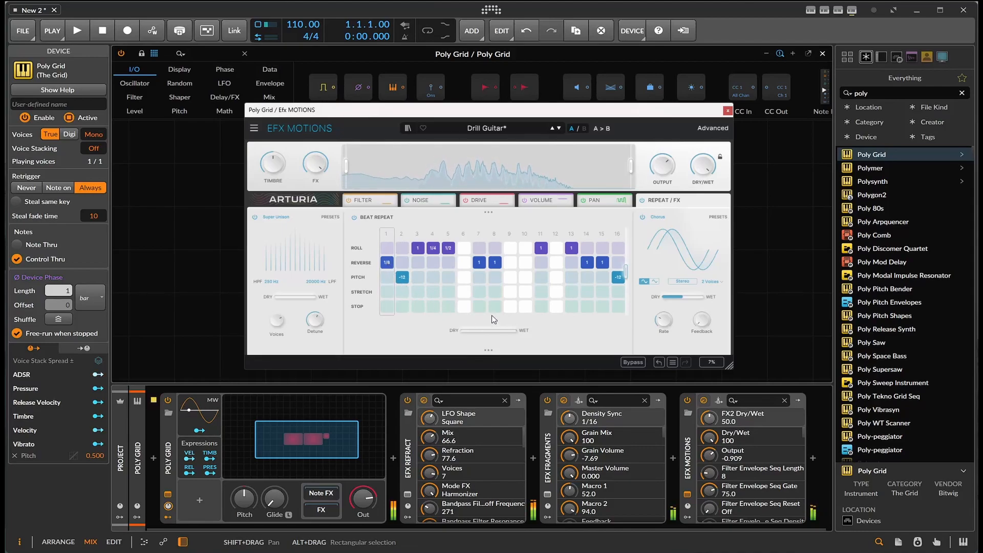
left_click(516, 330)
left_click_drag(520, 330, 511, 331)
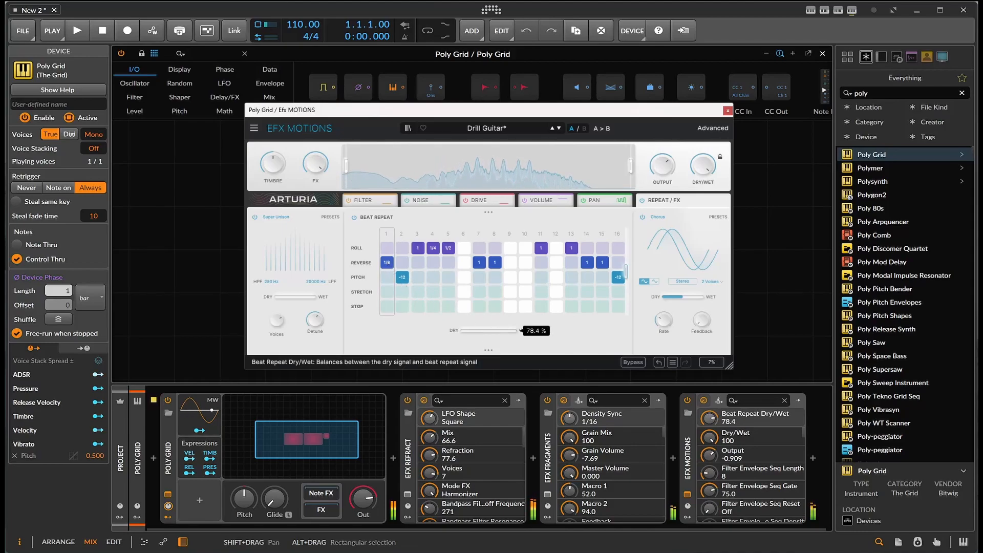
Set the global Dry/Wet to about 59.6 and the Output to about 2.56
left_click_drag(703, 165, 703, 180)
left_click(663, 165)
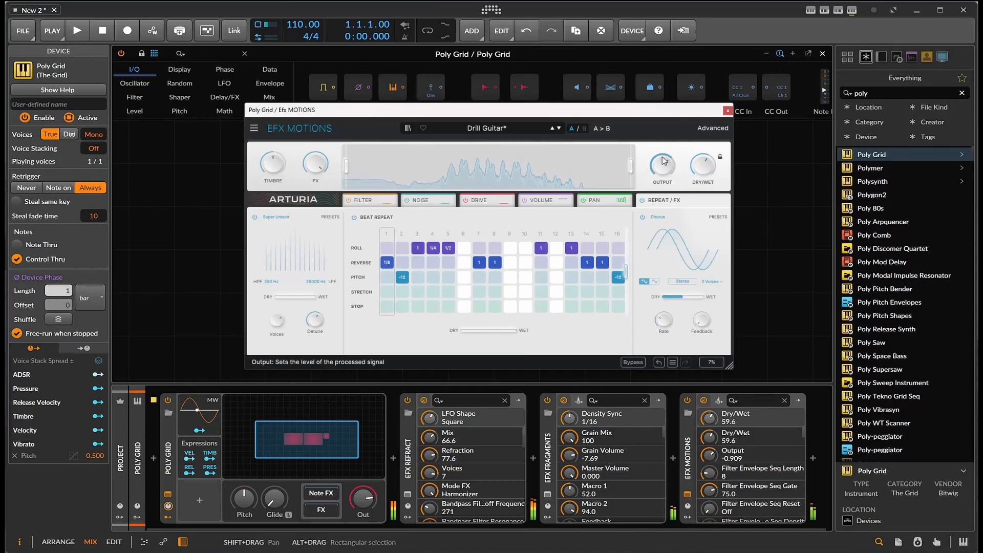
Switch off the Pan, Drive, Noise and Filter modules
left_click(584, 200)
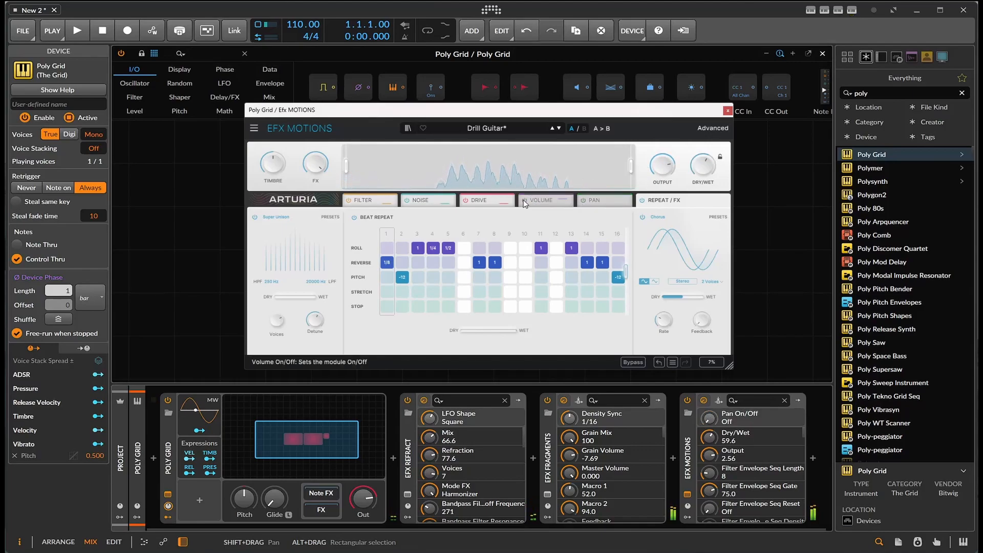
left_click(464, 200)
left_click(407, 200)
left_click(349, 201)
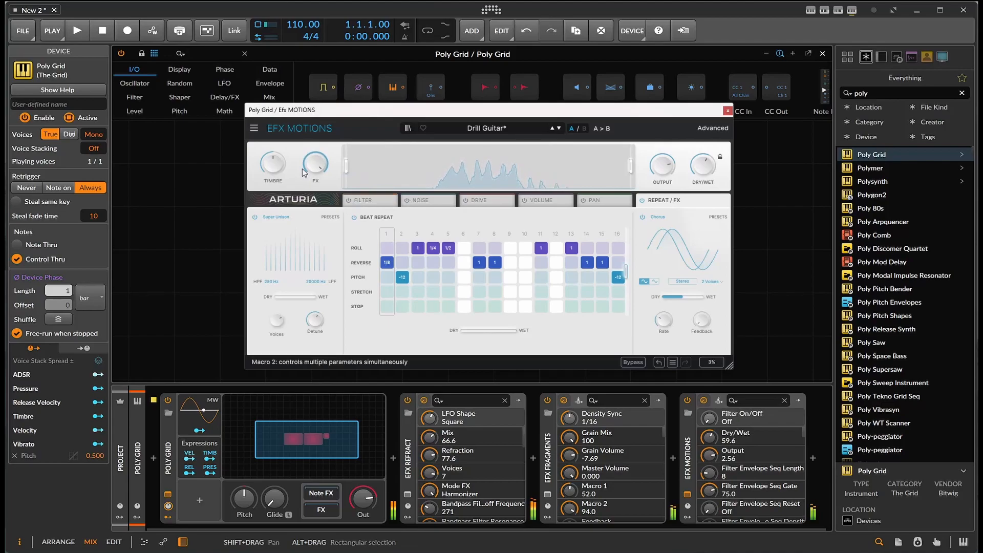
Set the FX macro knob to about 0.588 and toggle the Beat Repeat module off and back on
left_click(303, 168)
left_click_drag(315, 164, 315, 177)
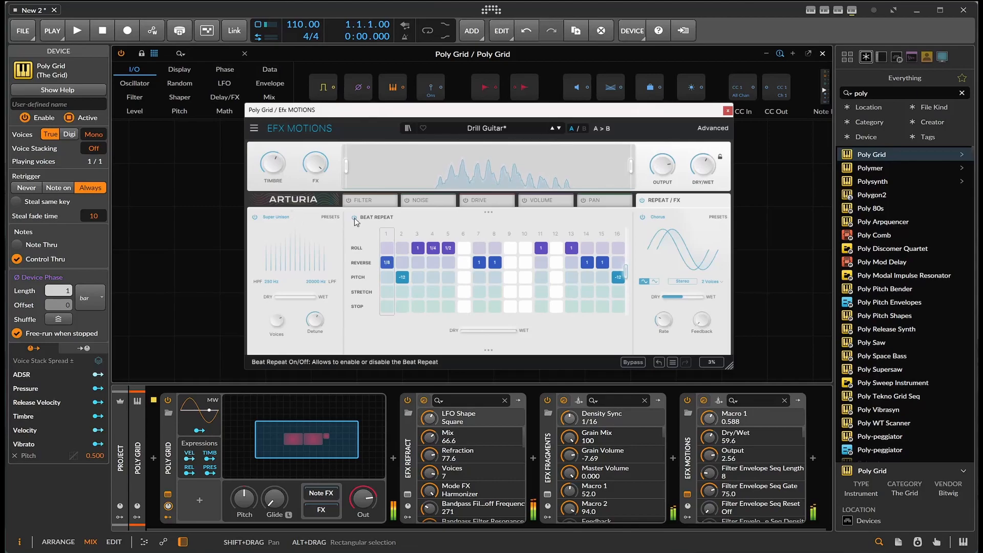
left_click(355, 217)
left_click(355, 217)
Switch off the Chorus and Super Unison effects
left_click(642, 217)
left_click(253, 217)
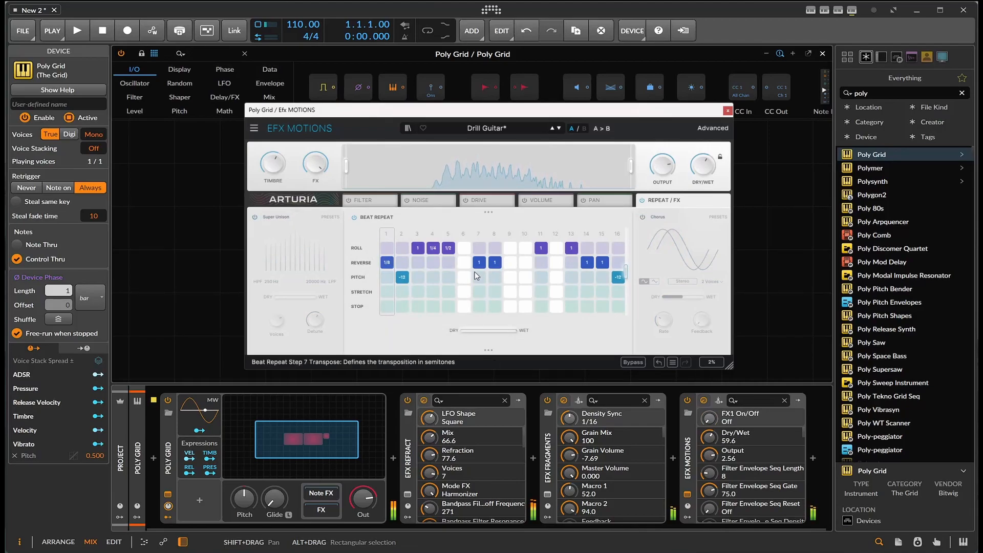
Add a Beat Repeat event on step 6 and 1/4 roll events on steps 9 and 10
left_click(464, 262)
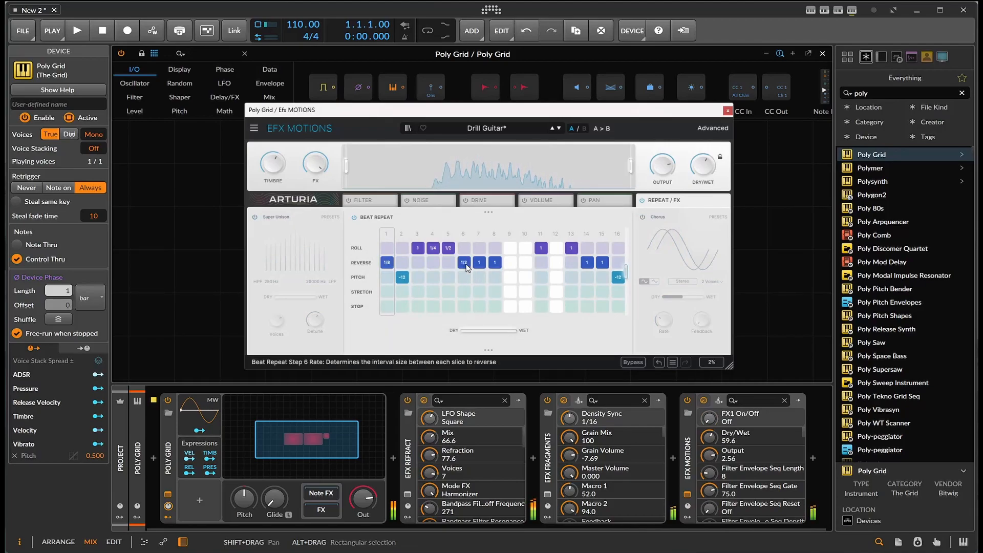
left_click(510, 249)
left_click(525, 249)
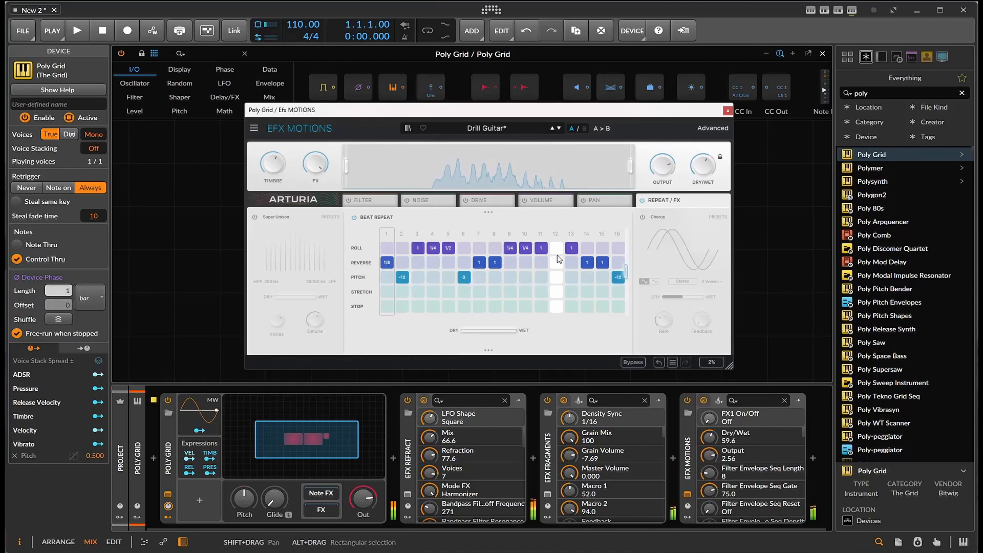
Shorten the Beat Repeat sequence to 10 steps and start playback
left_click_drag(626, 270, 533, 271)
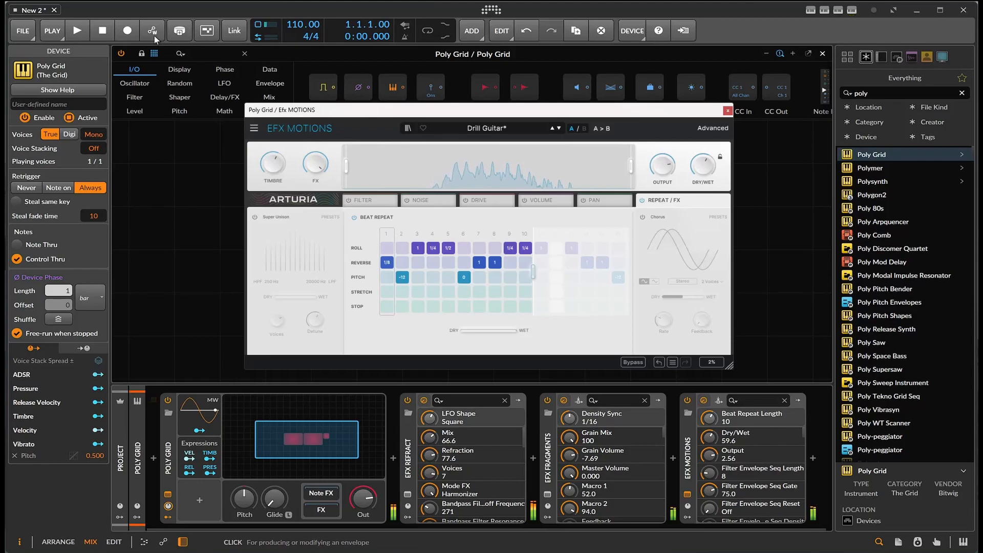
left_click(82, 30)
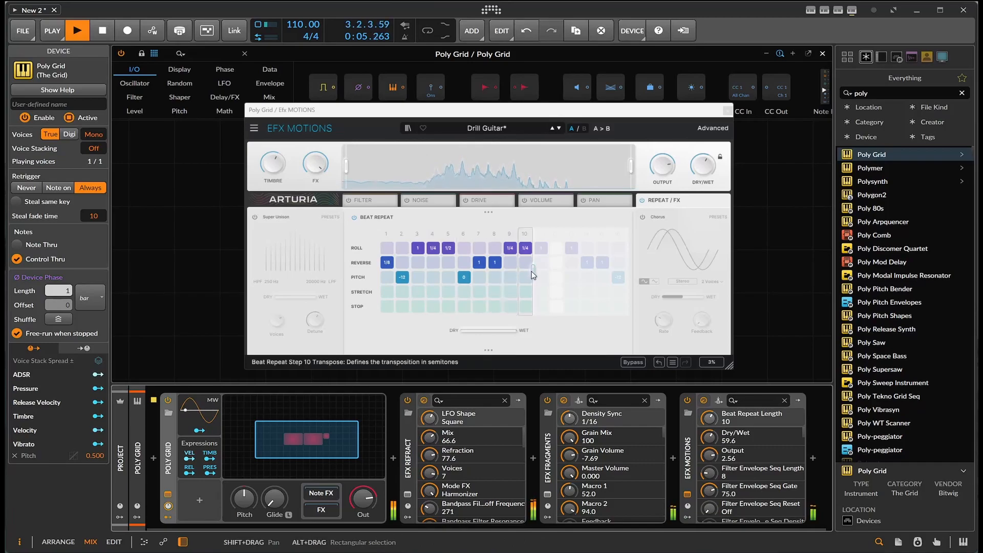
Restore the Beat Repeat sequence length to 16 steps and re-enable Super Unison
left_click_drag(533, 271, 626, 272)
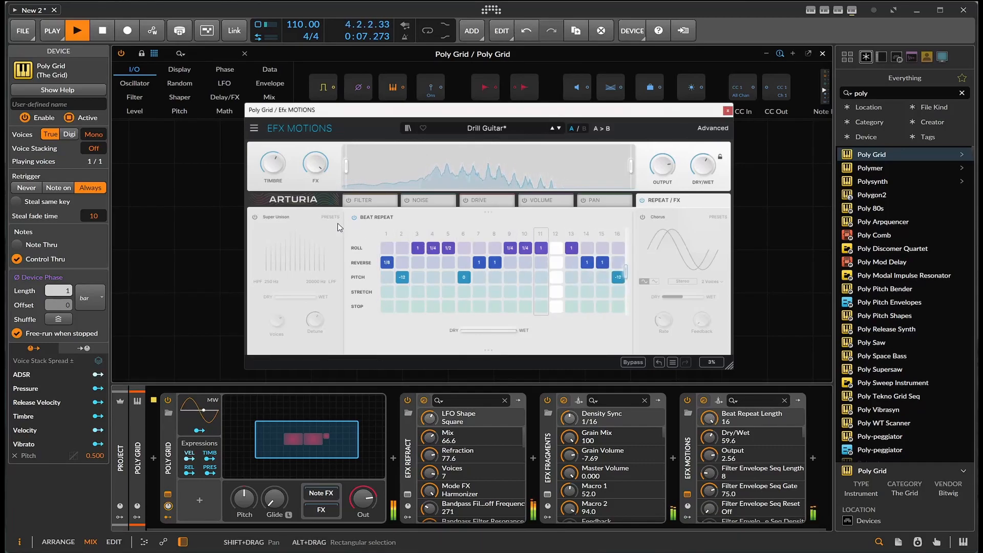
left_click(255, 217)
Re-enable the Filter, Noise, Drive, Volume, Pan and Chorus modules and raise the global Dry/Wet to about 94.4
left_click(348, 200)
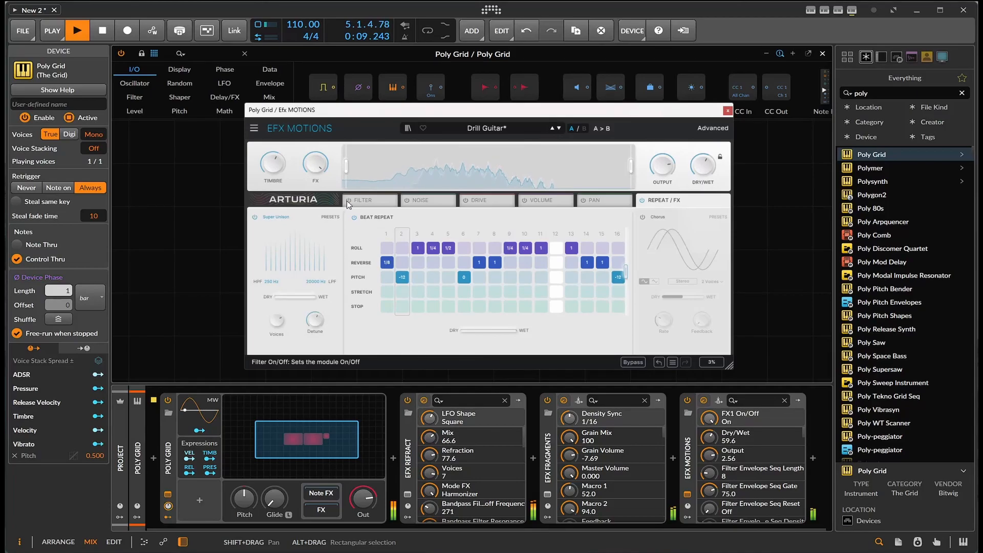
left_click(407, 200)
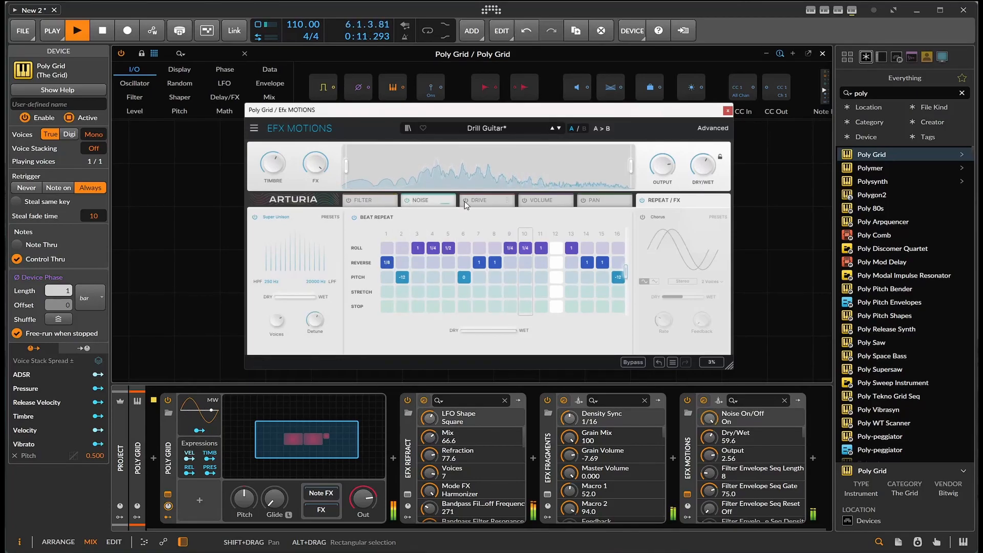
left_click(464, 200)
left_click(524, 200)
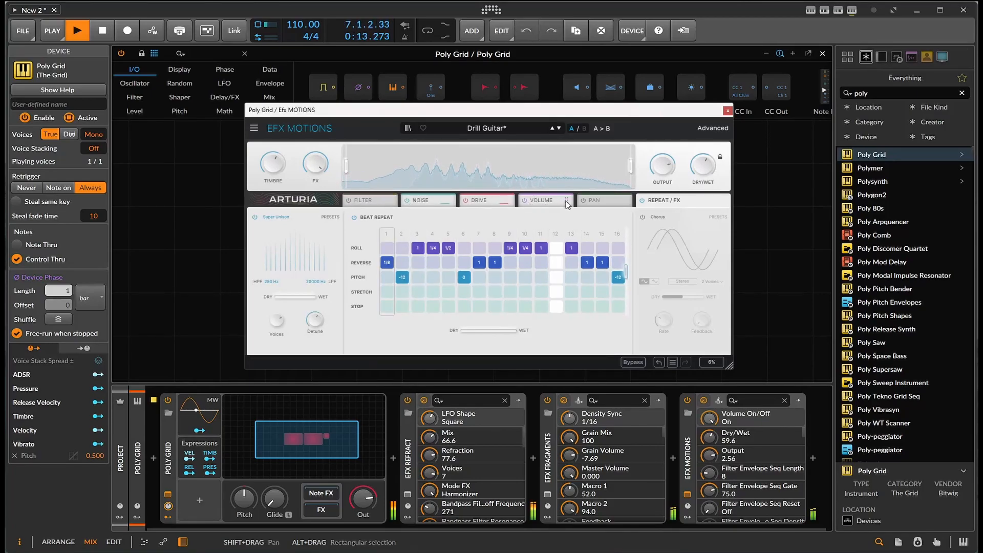
left_click(583, 201)
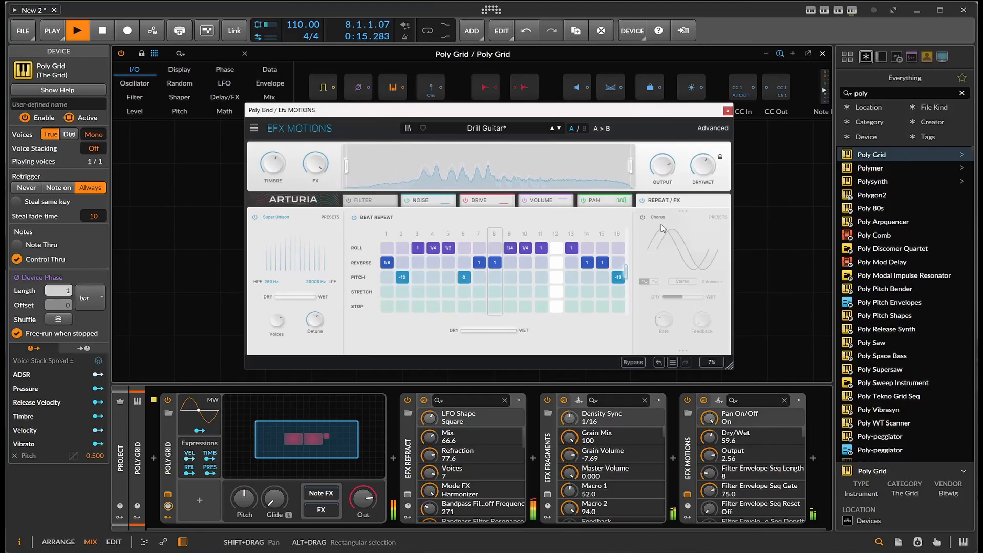
left_click(643, 217)
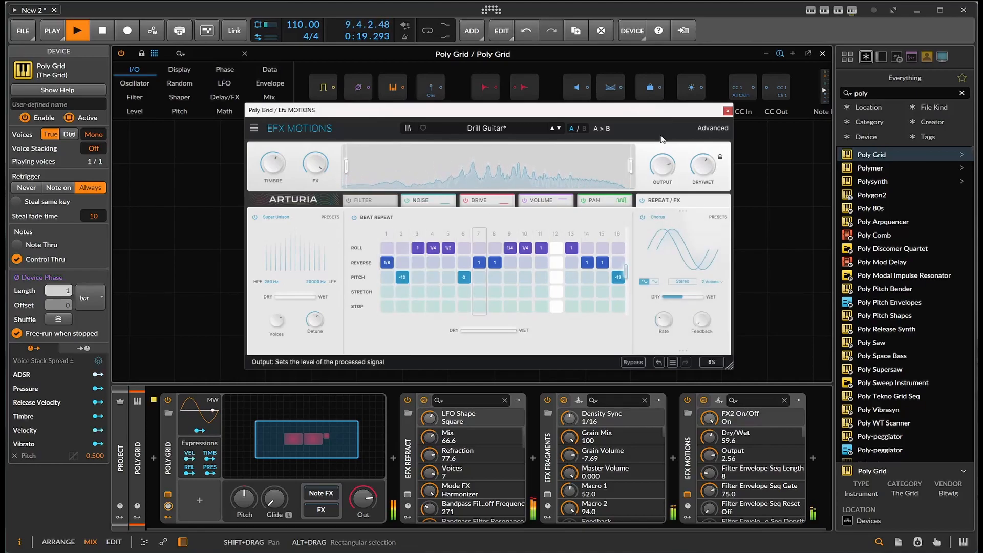
left_click_drag(702, 166, 696, 175)
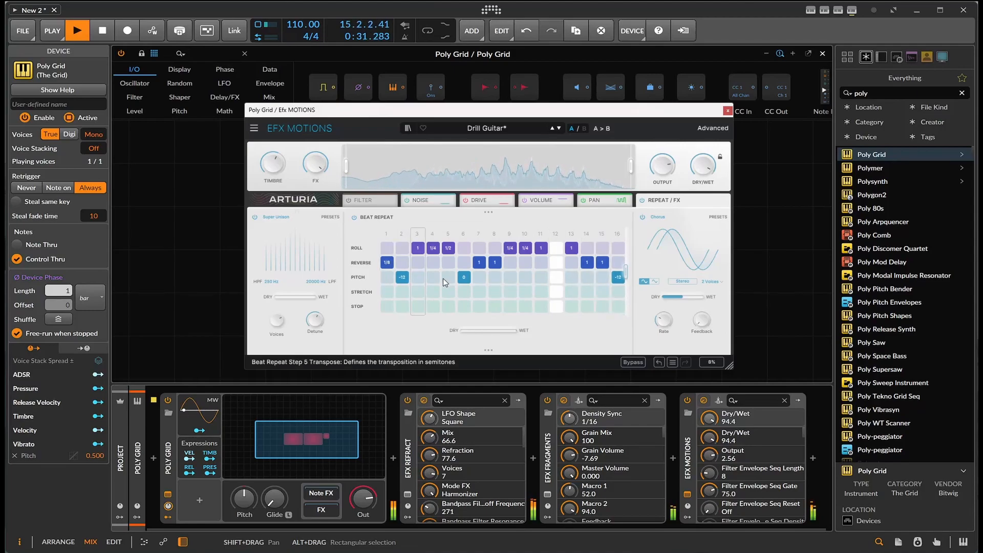
Add tape-stop events on Beat Repeat steps 3, 4 and 10 and adjust their rates
left_click(418, 278)
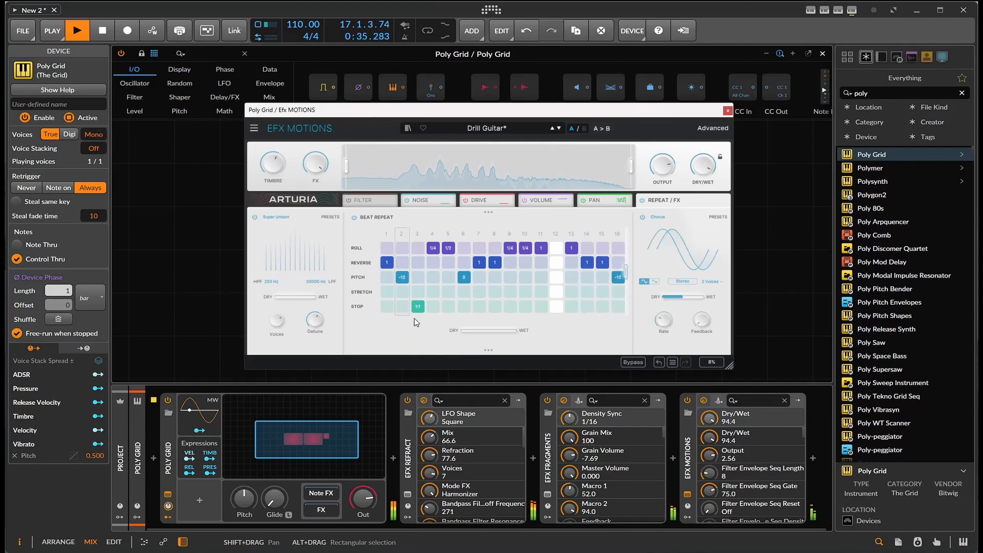
scroll(424, 306, "up", 4)
scroll(419, 307, "up", 3)
left_click(433, 306)
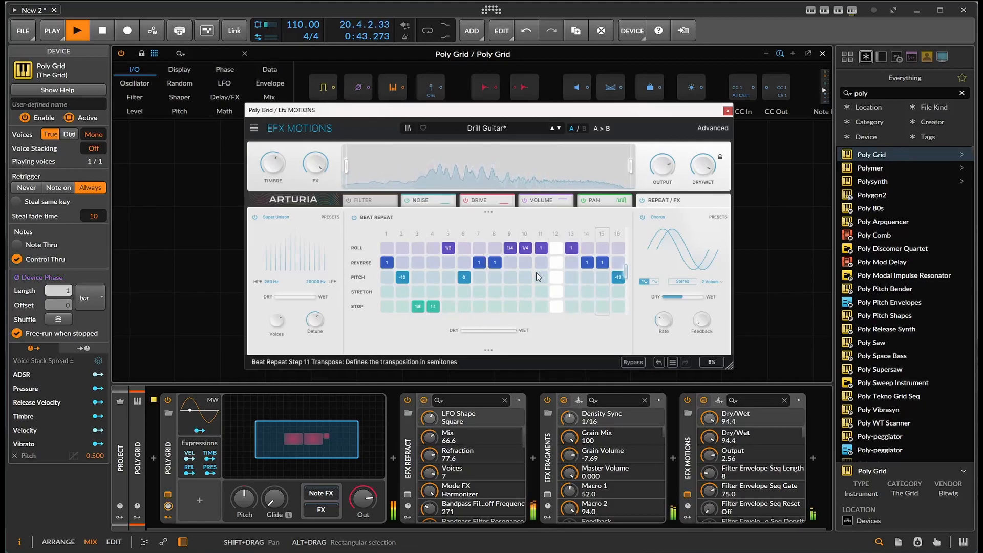
left_click(526, 307)
scroll(526, 307, "up", 1)
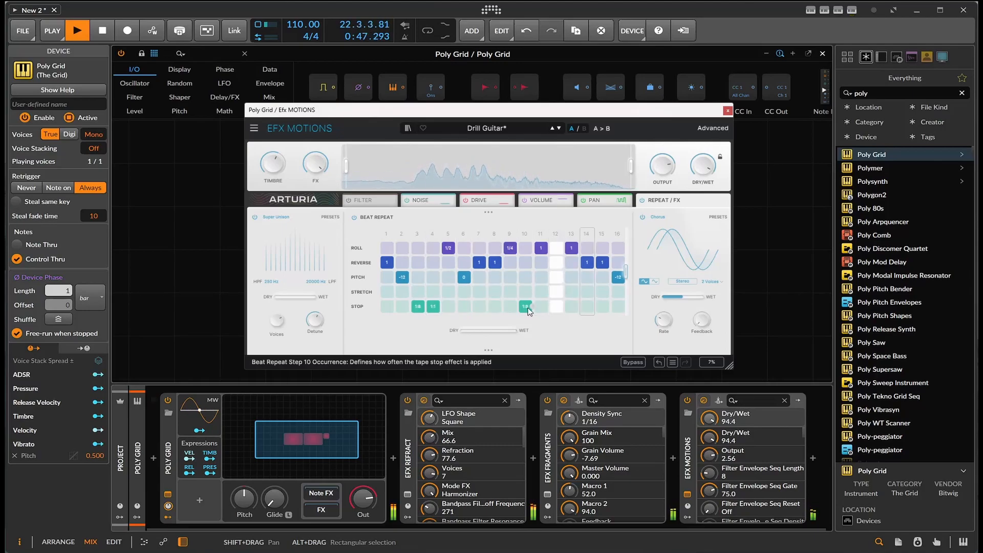
Add a roll on Beat Repeat step 10 and a 1/8 reverse on step 11
left_click(528, 249)
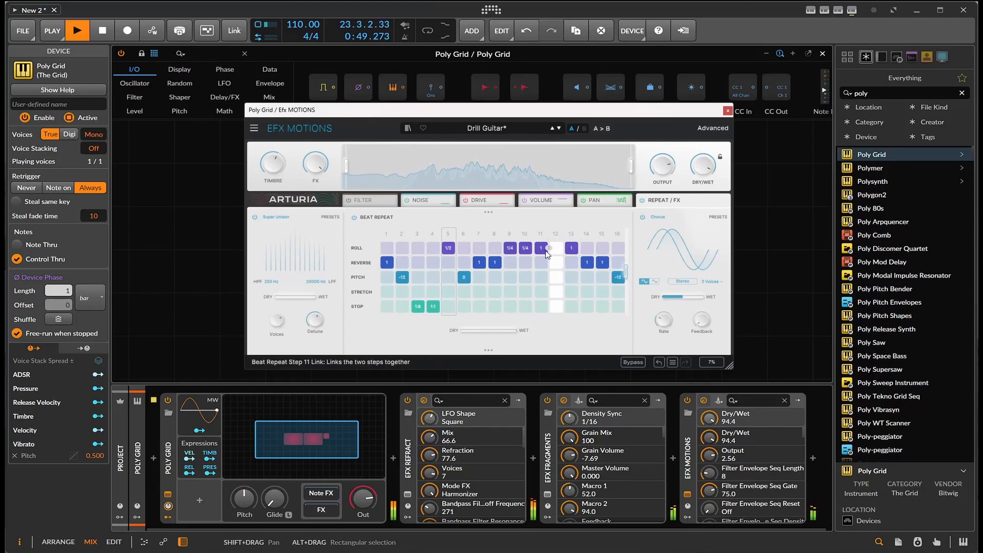
left_click(540, 263)
left_click_drag(543, 266, 543, 256)
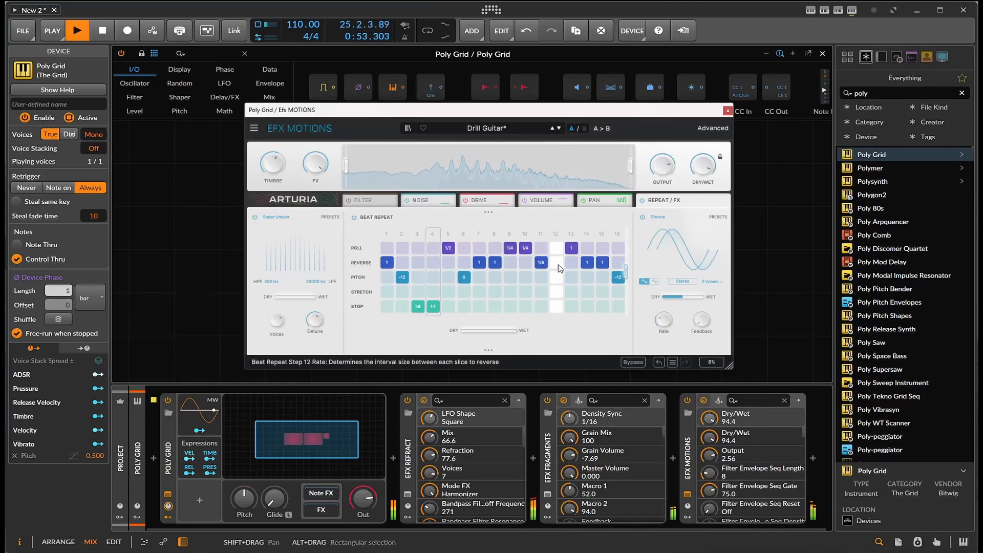
Add a 1/8 stop on Beat Repeat step 8 and -12 semitone pitch steps on steps 8 and 9
left_click(495, 306)
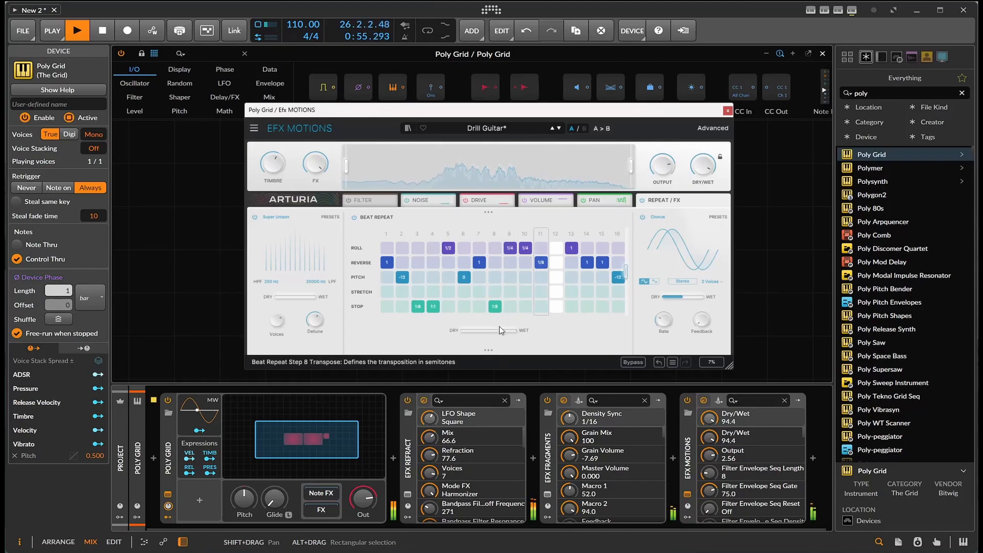
left_click(495, 277)
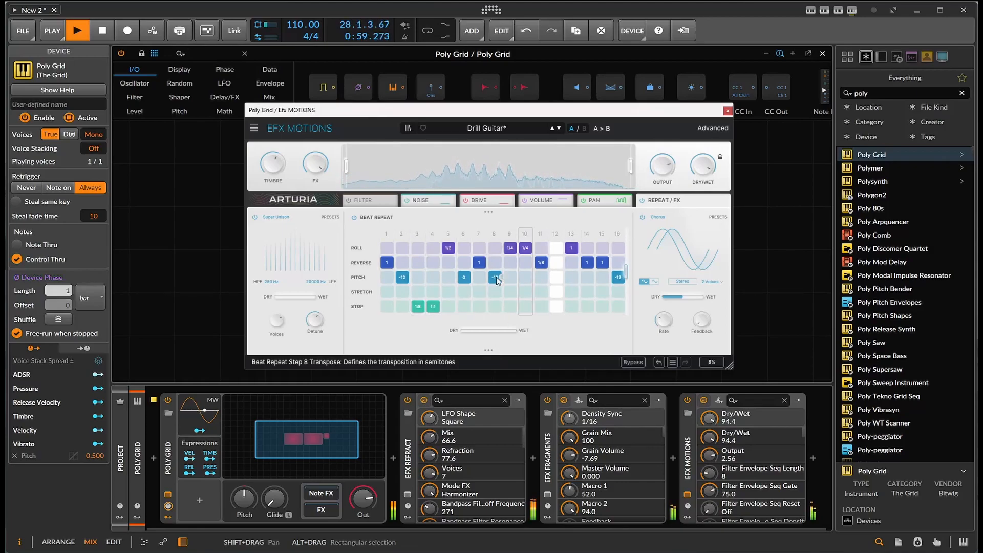
left_click(517, 278)
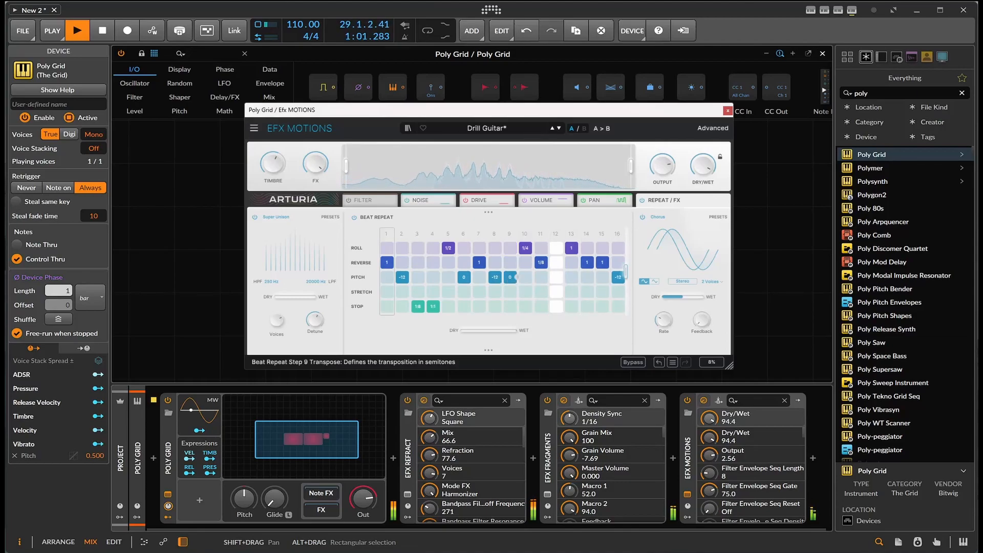
left_click_drag(516, 277, 516, 299)
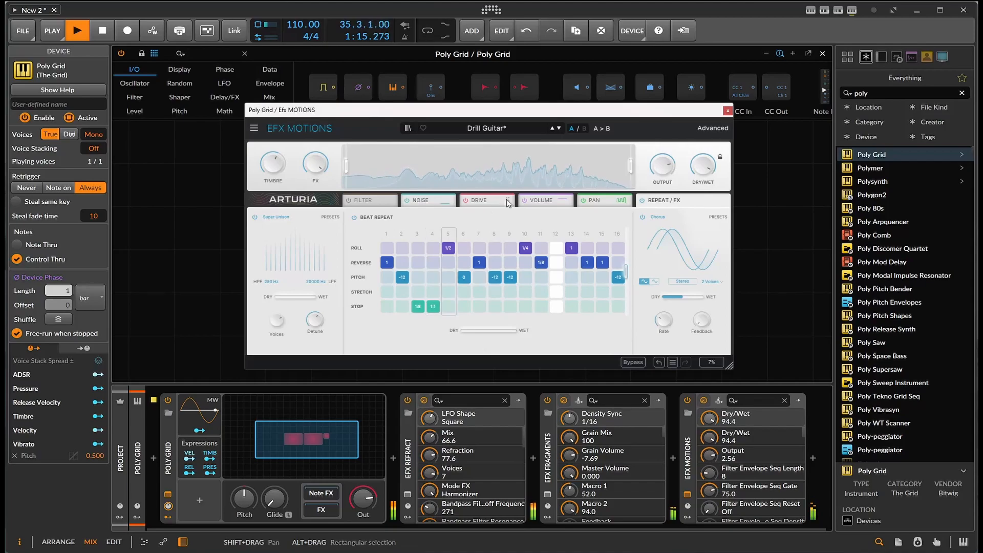
Open the Filter module page and set the global Dry/Wet to about 37.6
left_click(362, 200)
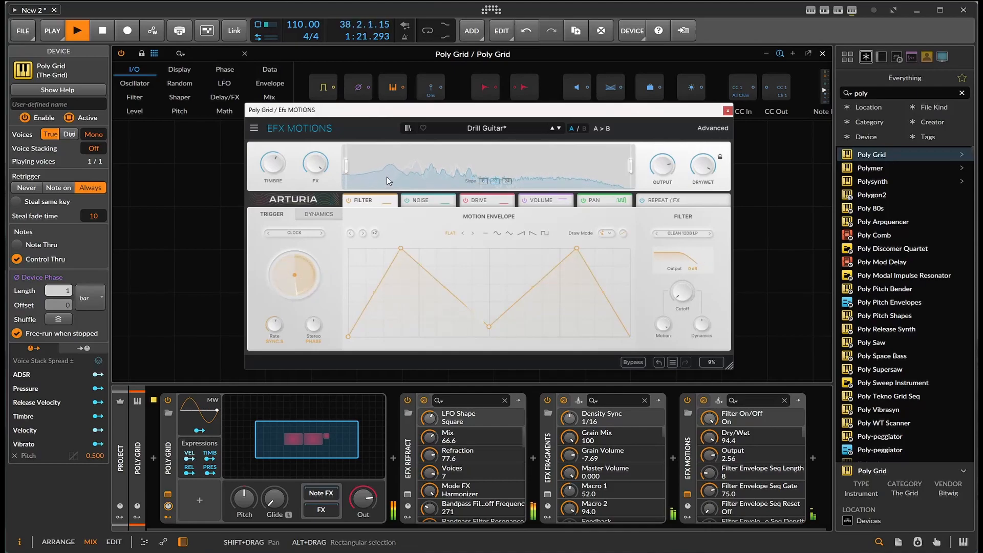
left_click_drag(703, 165, 703, 189)
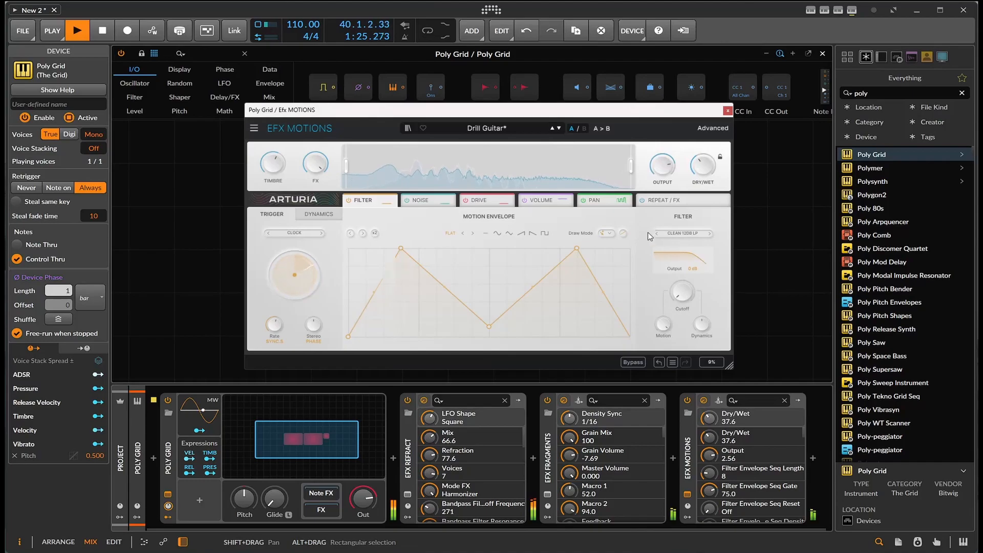
Set the filter cutoff to about 294 Hz and switch the filter mode to Clean 12dB HP
left_click_drag(672, 308, 671, 264)
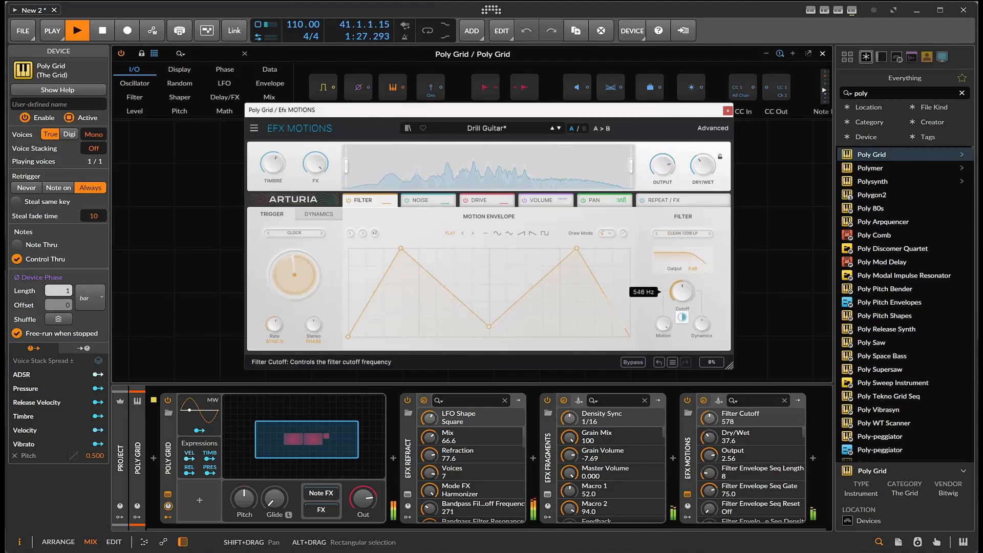
left_click_drag(672, 308, 672, 318)
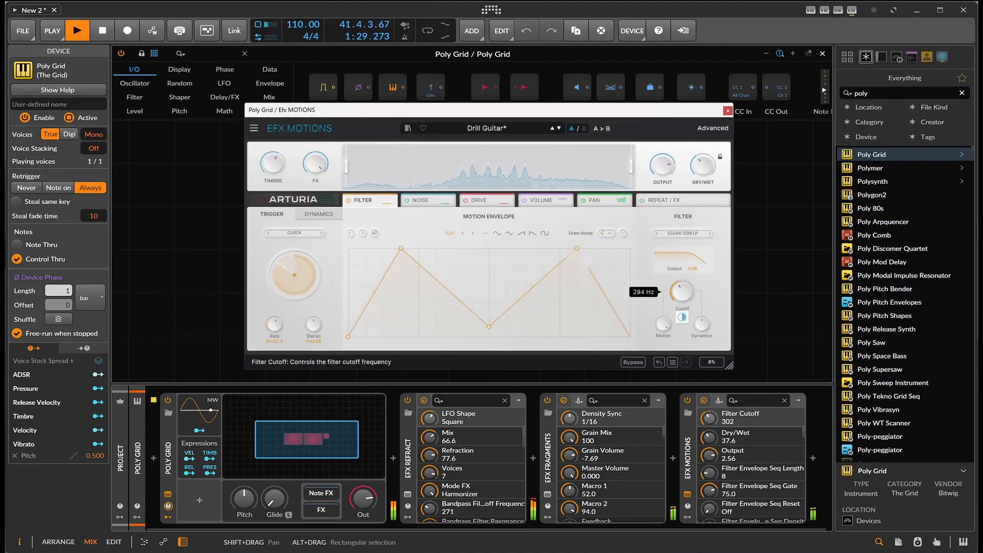
left_click(709, 233)
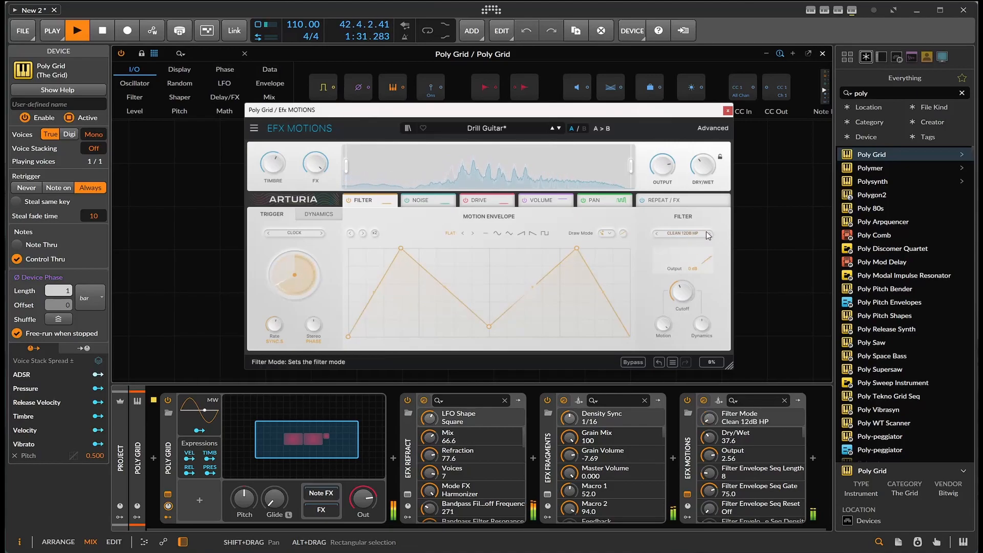
Switch the Motions filter mode to Clean 12dB Notch and raise the global Dry/Wet to about 62.4
left_click(686, 234)
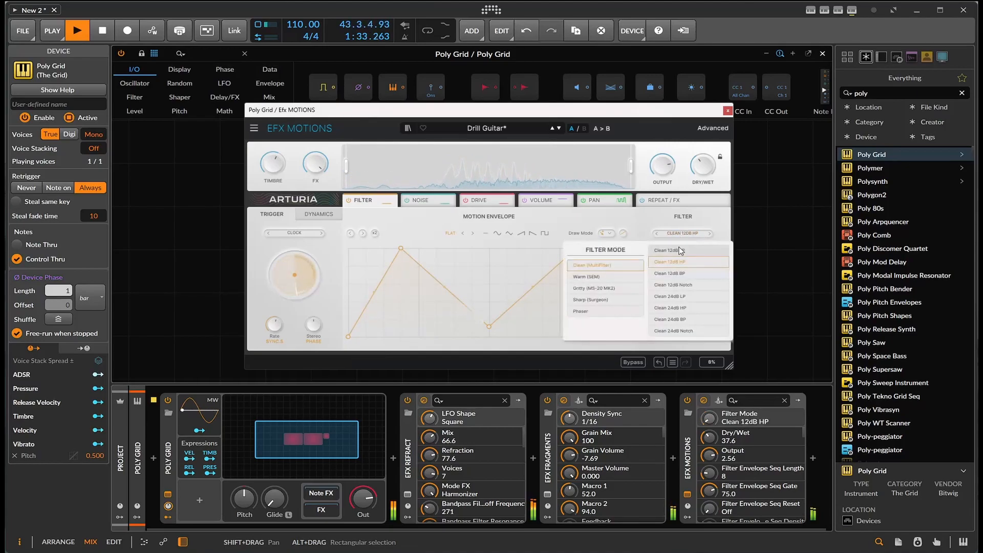
left_click(677, 285)
left_click_drag(704, 175, 704, 167)
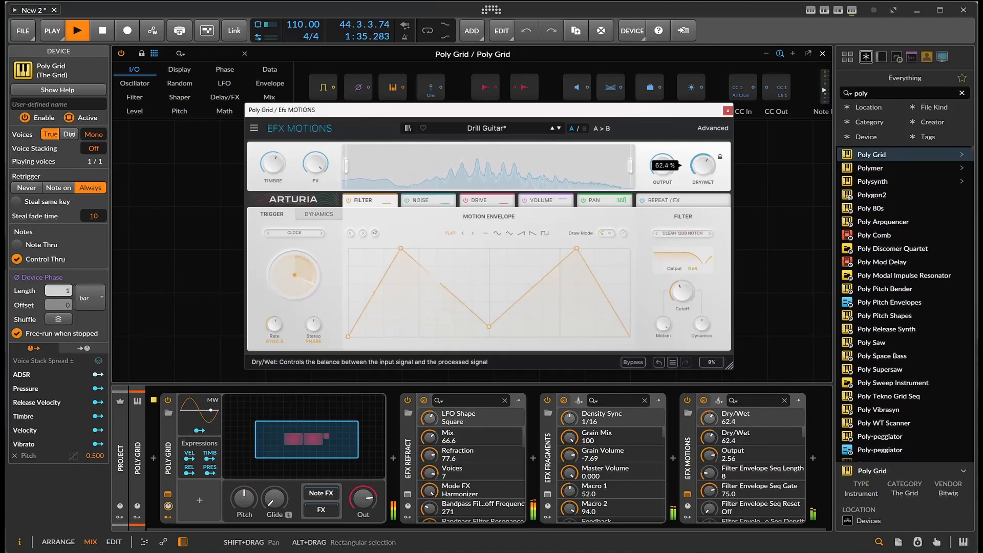
Set the Motions trigger source to Envelope Seq and stop playback
left_click(315, 234)
left_click(302, 274)
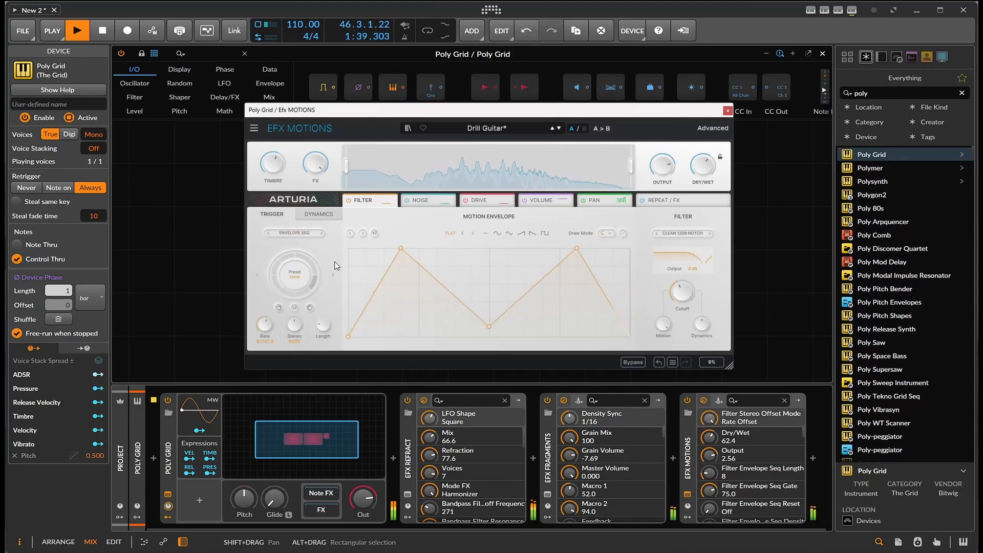
mouse_move(294, 324)
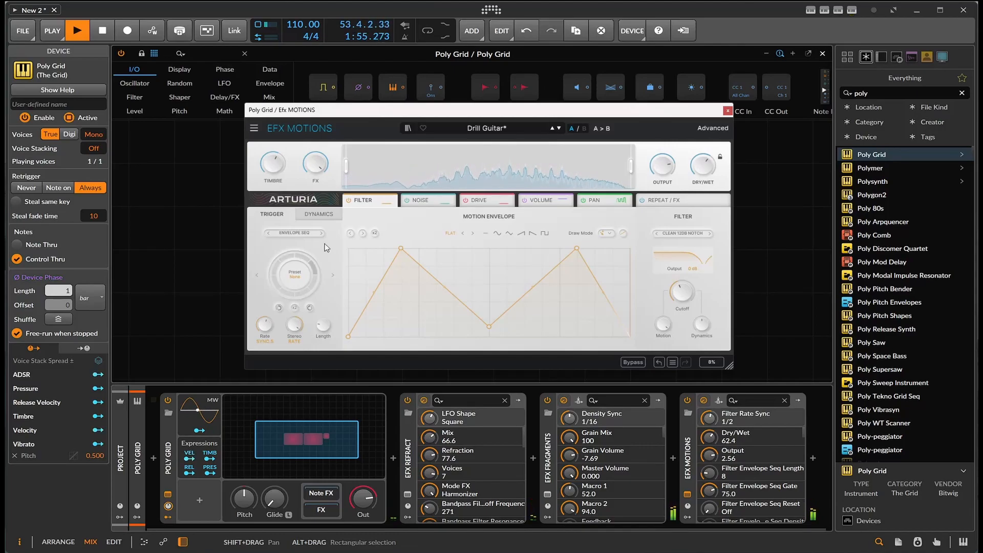
left_click(99, 30)
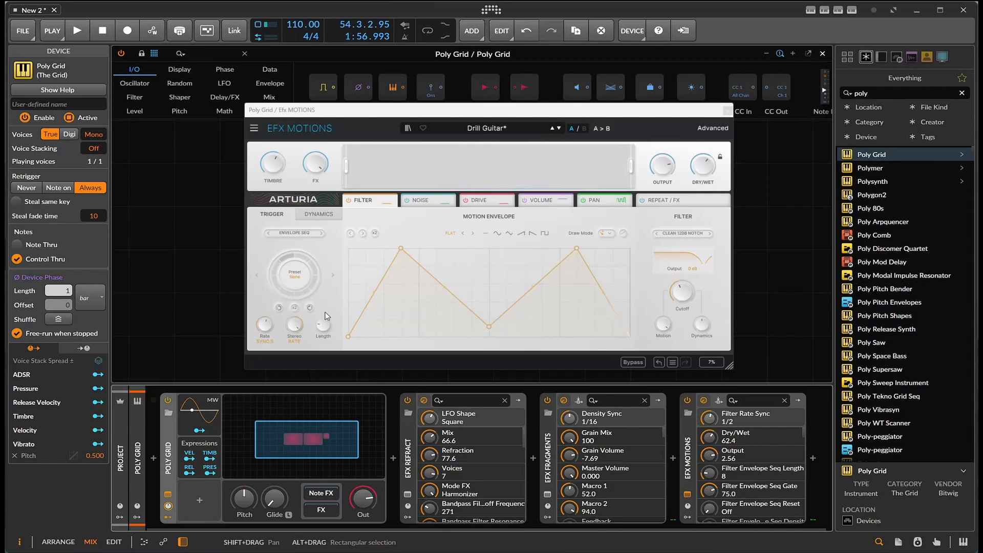
Close the Motions window and toggle Refract, Fragments and Motions off and on to compare their effect
left_click(423, 400)
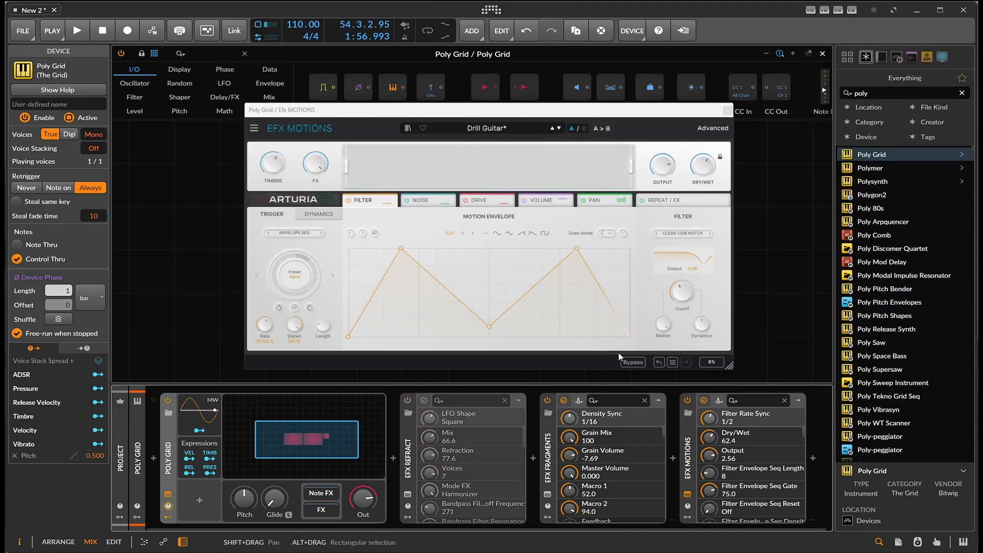
left_click(727, 111)
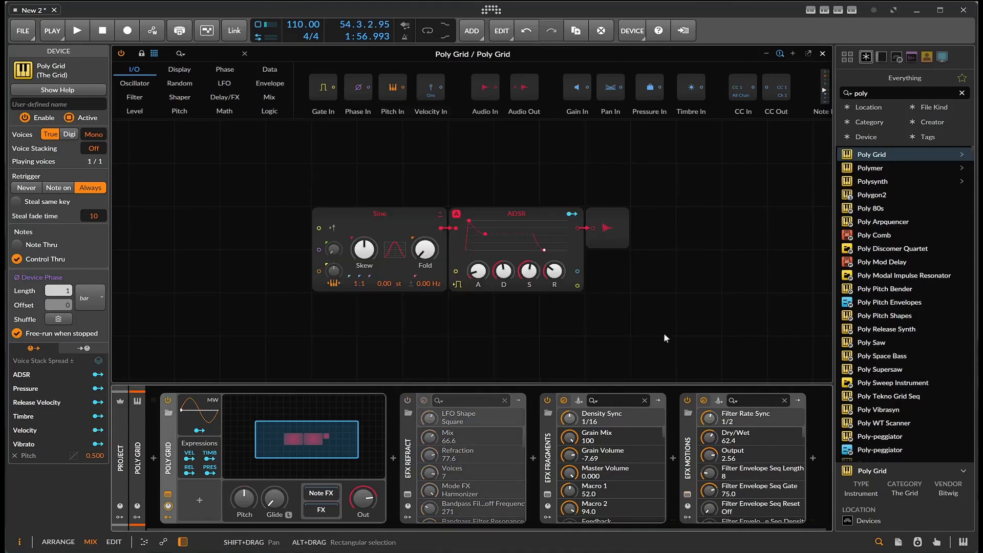
left_click(687, 400)
left_click(547, 401)
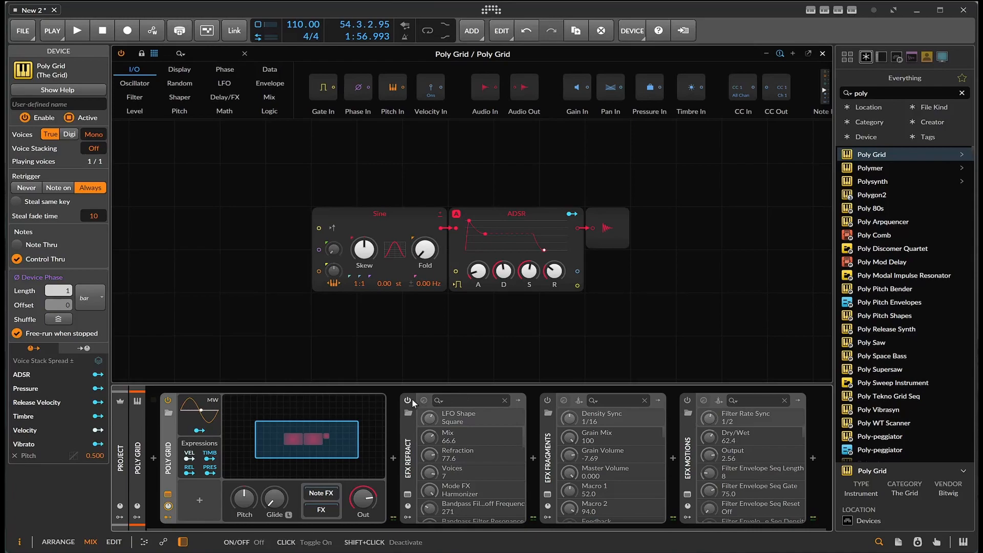
left_click(407, 400)
left_click(546, 400)
left_click(687, 401)
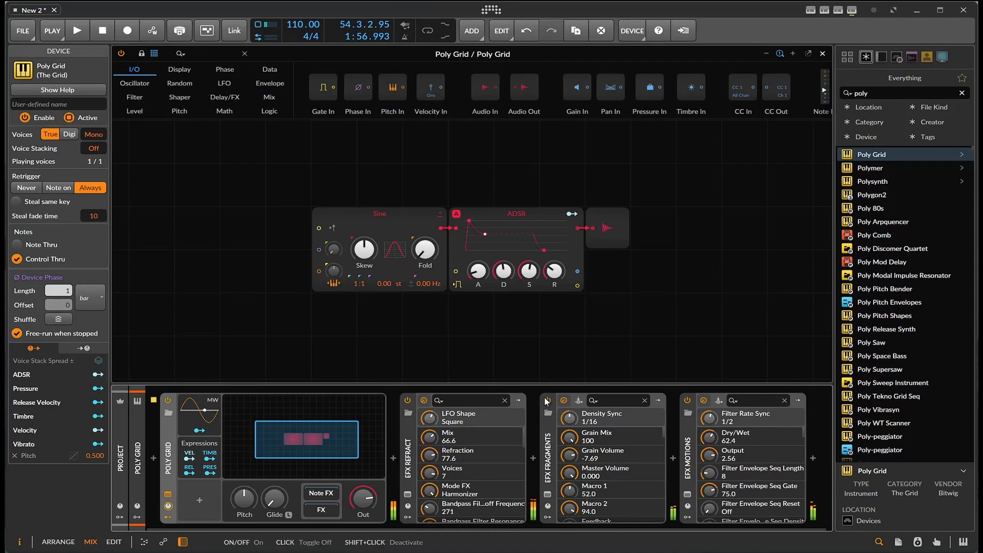
left_click(547, 400)
left_click(686, 401)
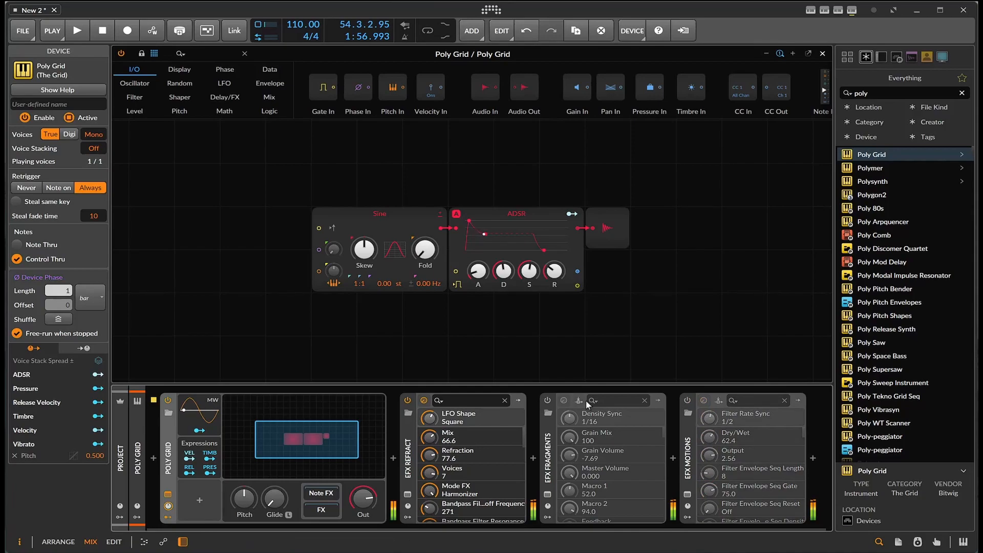
left_click(687, 401)
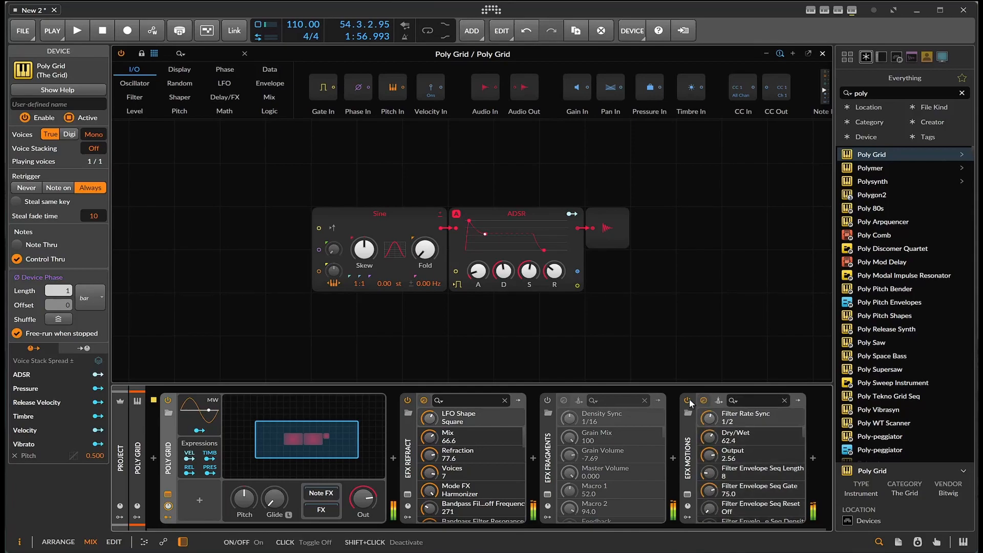
left_click(407, 400)
left_click(547, 400)
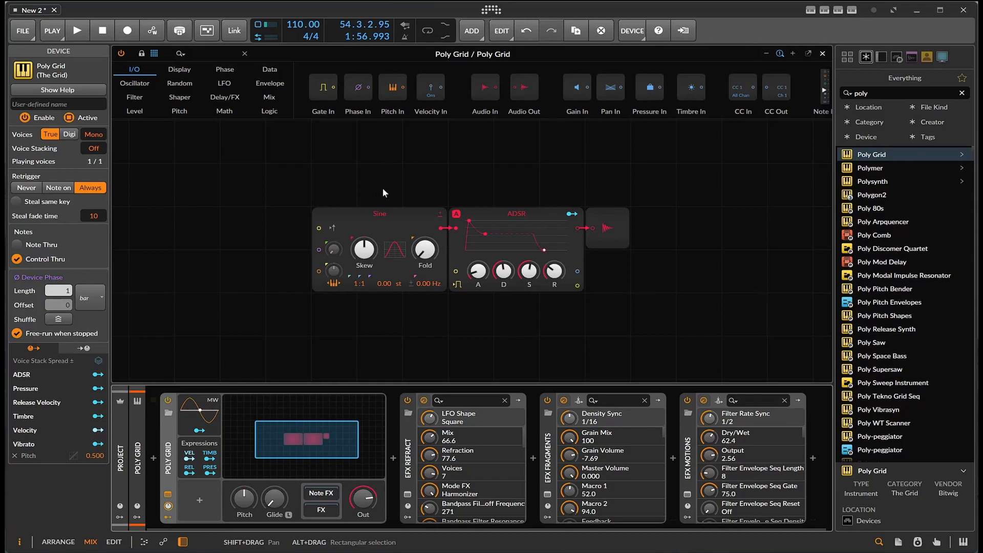
Close the Grid editor and switch to the Arrange view with the device chain shown
left_click(820, 53)
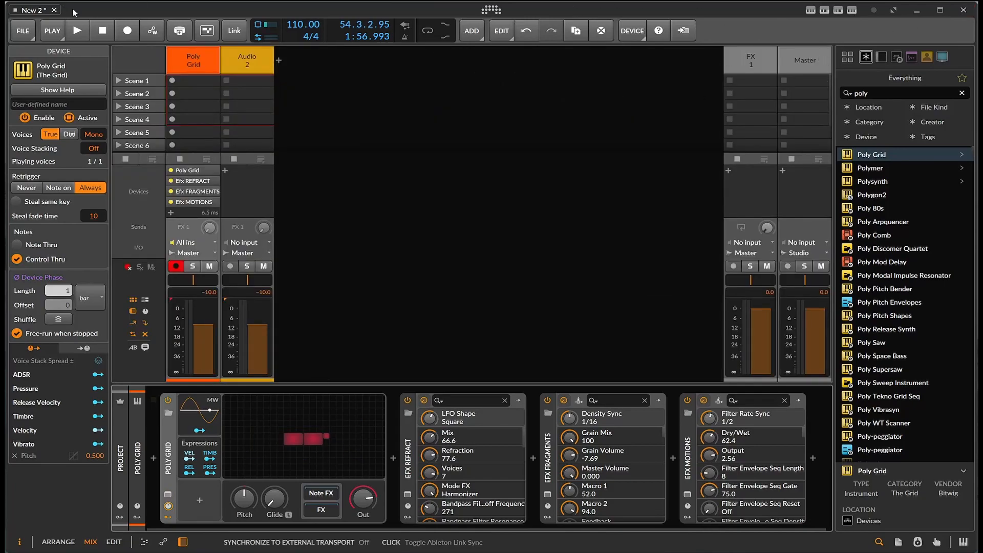
left_click(144, 542)
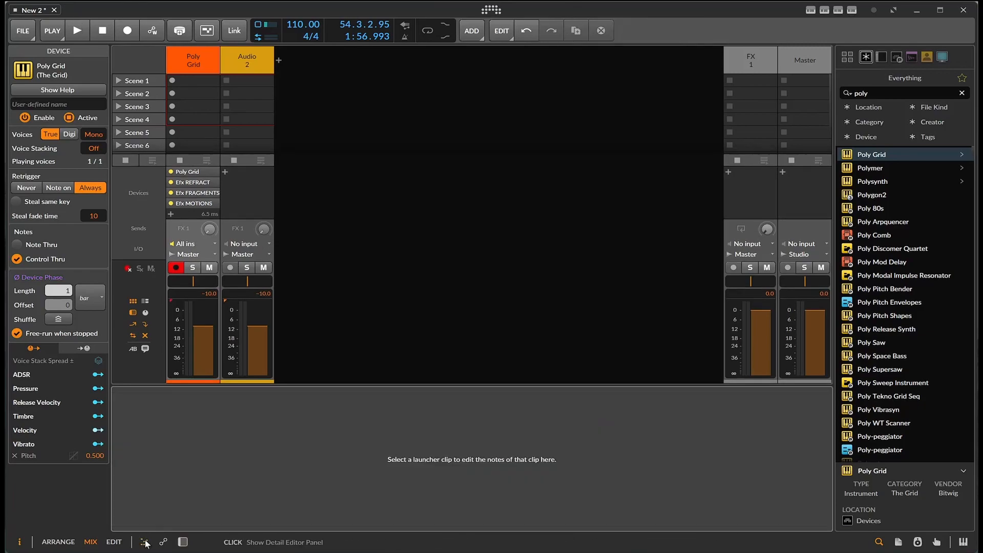
left_click(183, 542)
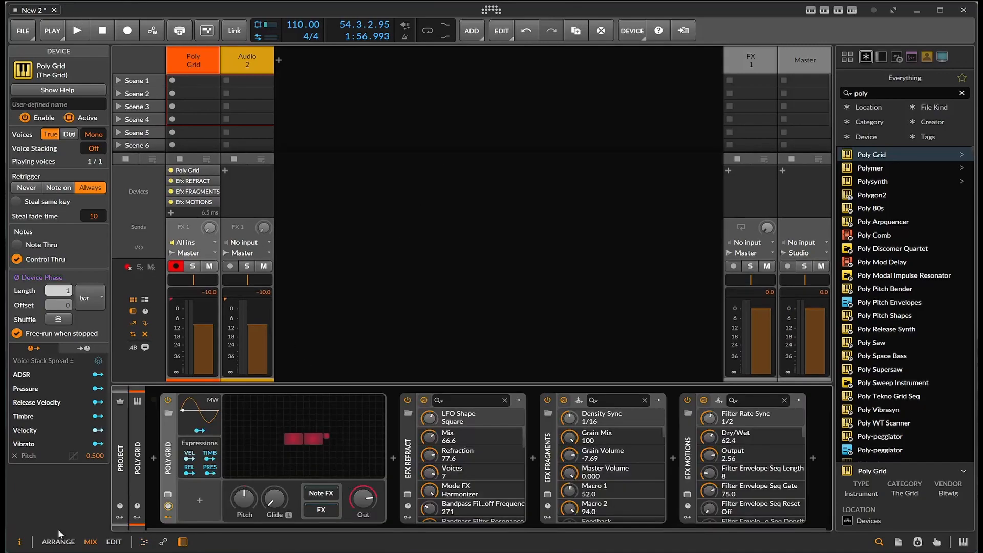
left_click(58, 541)
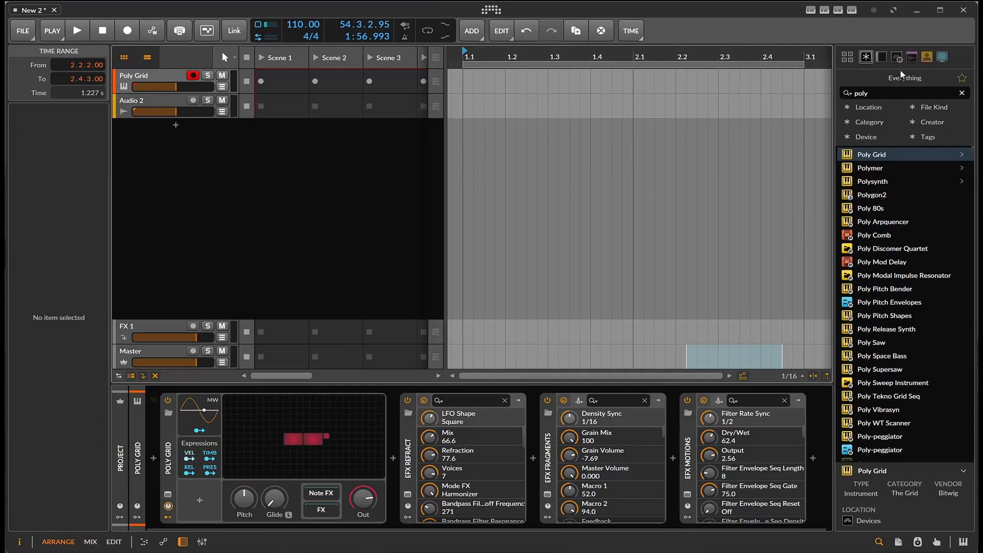
Browse the Samples library to FL_THV_124_Alchemy_C#.wav and drop it onto the Poly Grid track
left_click(942, 56)
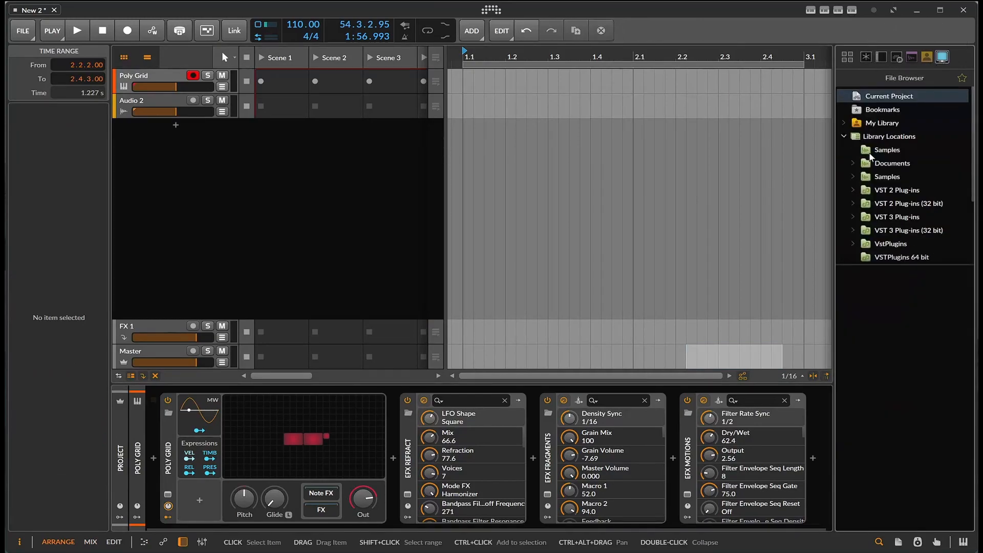
double_click(886, 176)
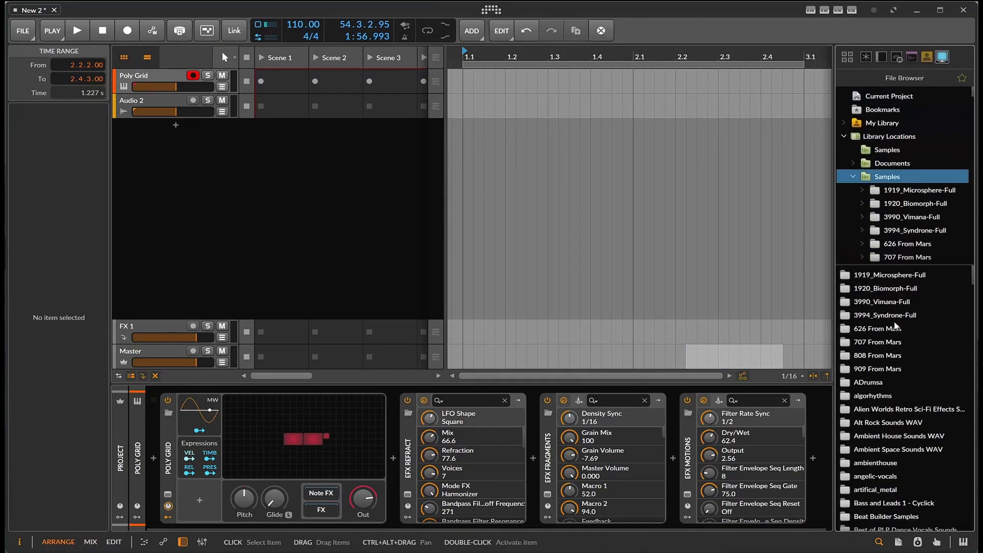
scroll(896, 325, "down", 15)
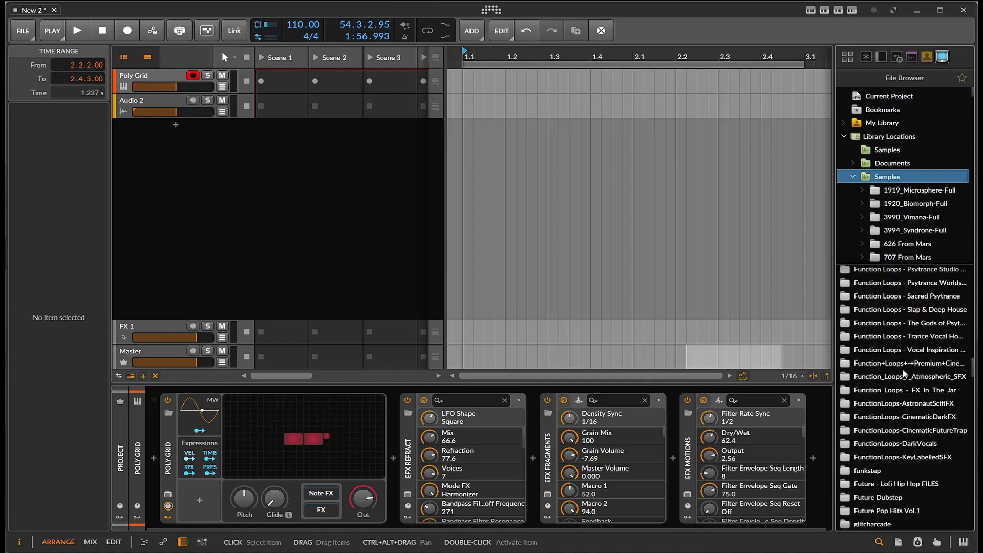
scroll(905, 365, "down", 10)
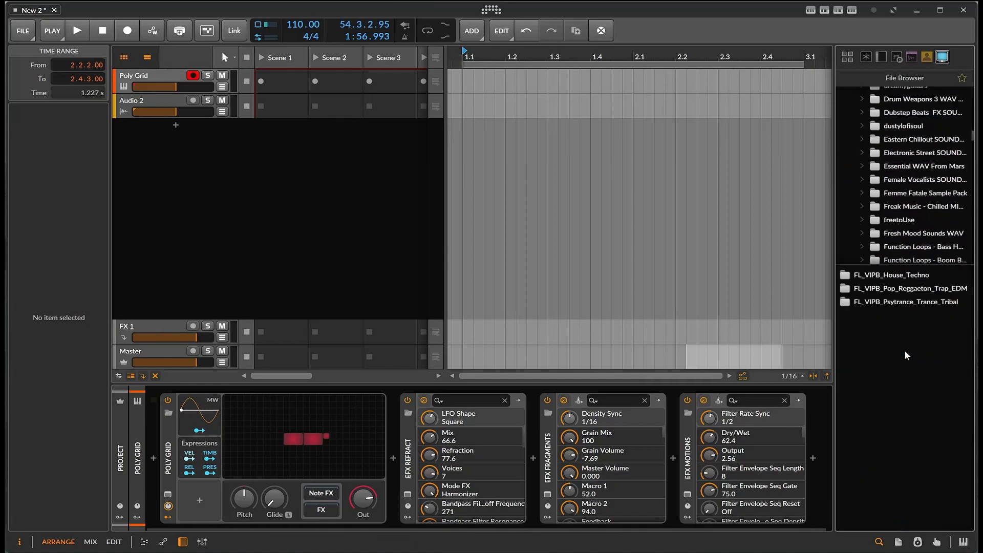
double_click(891, 274)
double_click(866, 288)
double_click(873, 275)
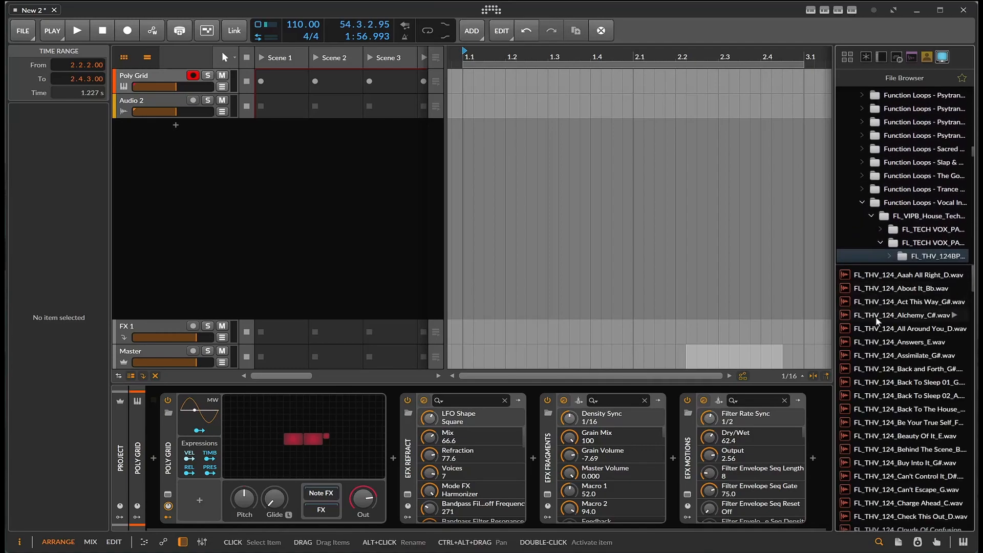
left_click(878, 315)
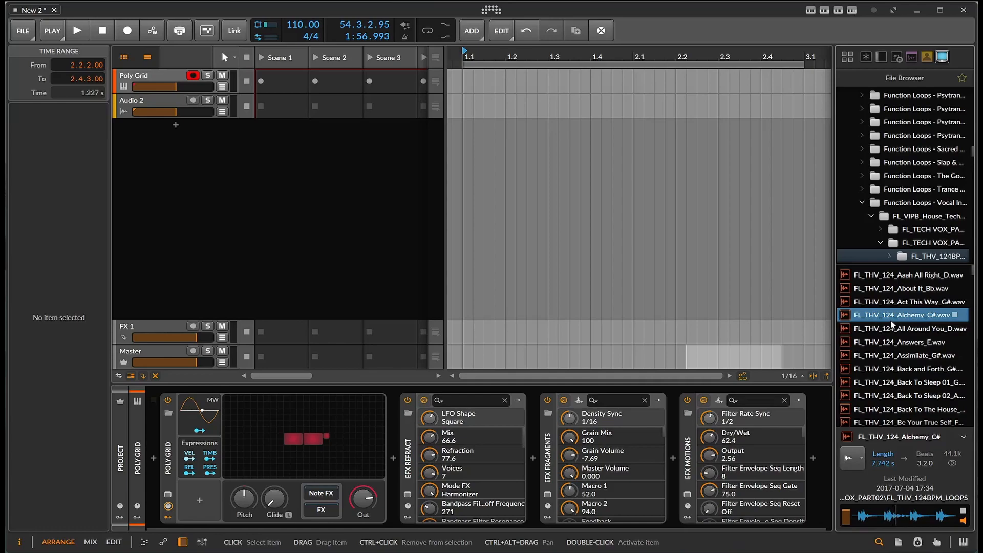
left_click_drag(964, 514, 234, 77)
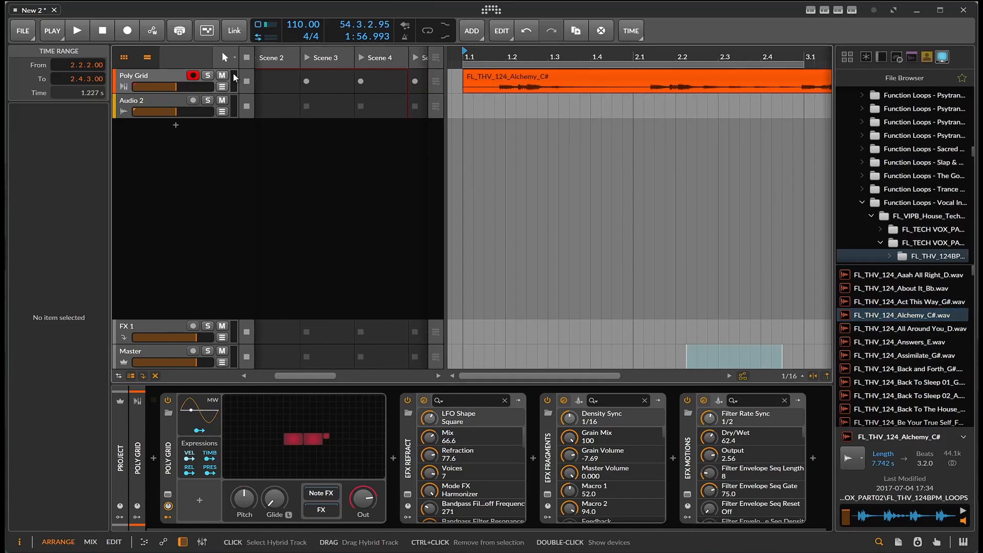
Delete the Poly Grid instrument device and convert the track to an audio track
left_click(171, 450)
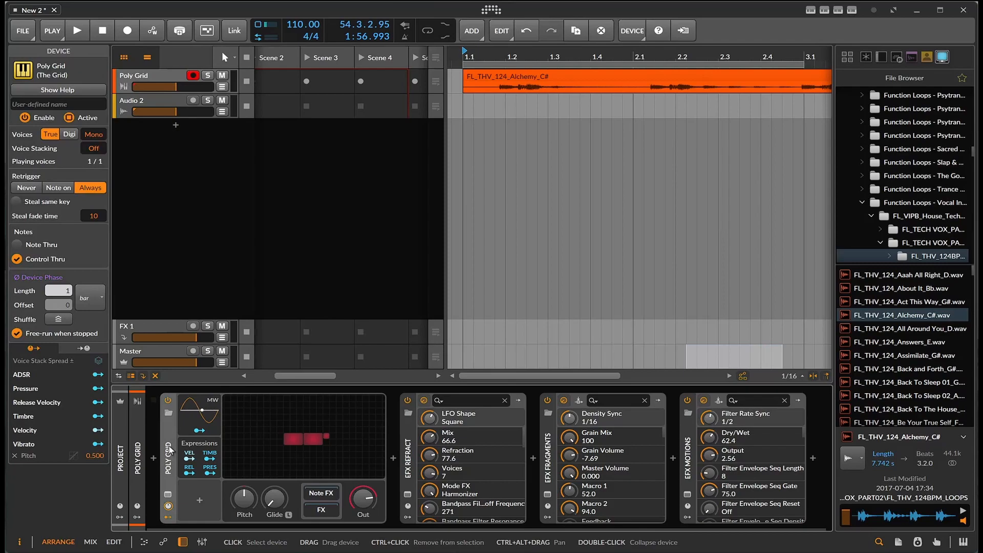
key("Delete")
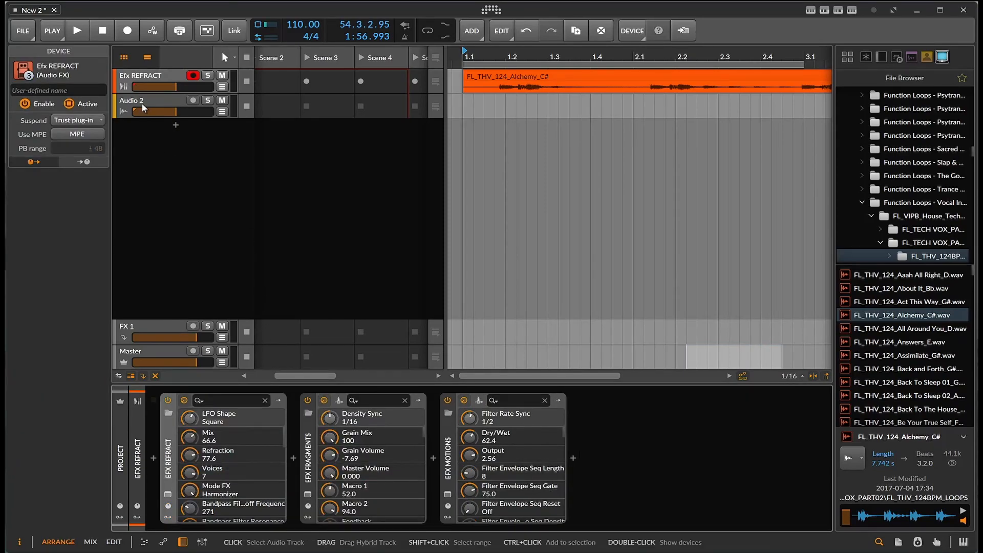
left_click(145, 78)
right_click(145, 78)
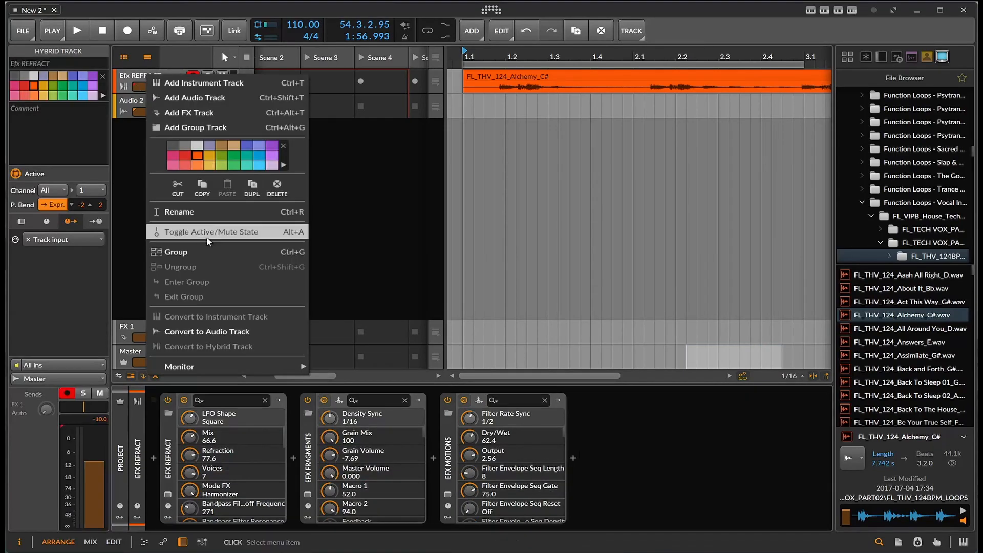
left_click(204, 329)
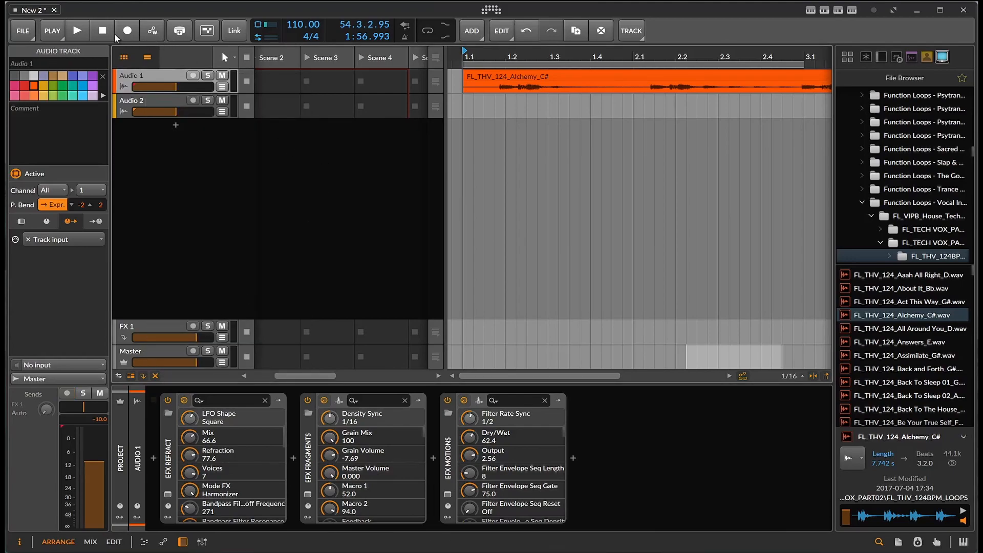
Play the vocal loop through the effects and stop it
left_click(76, 30)
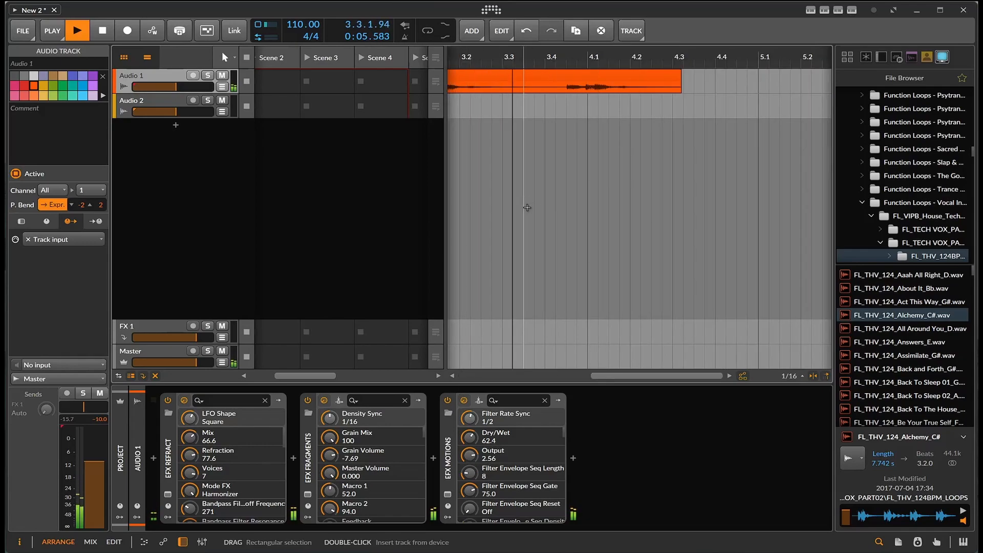
key("space")
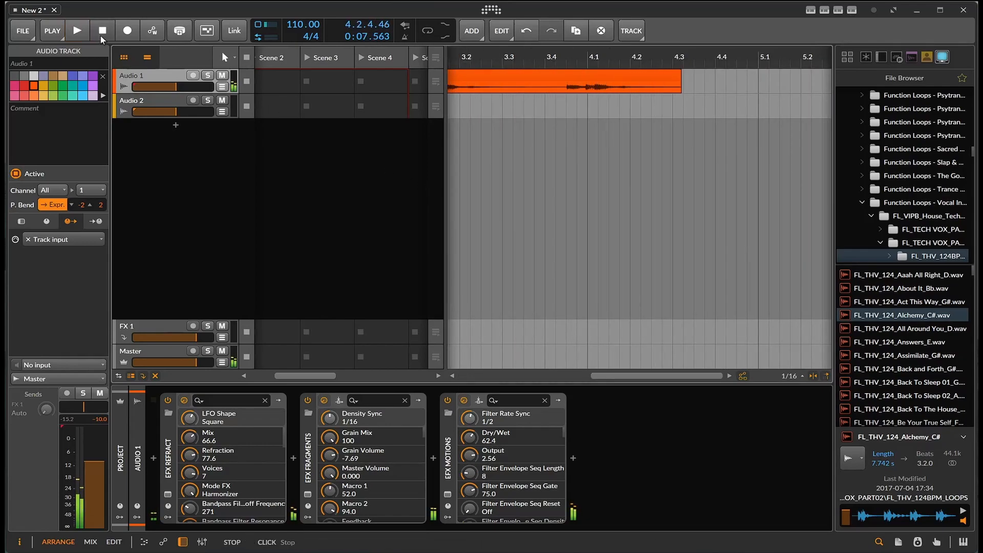
left_click(620, 374)
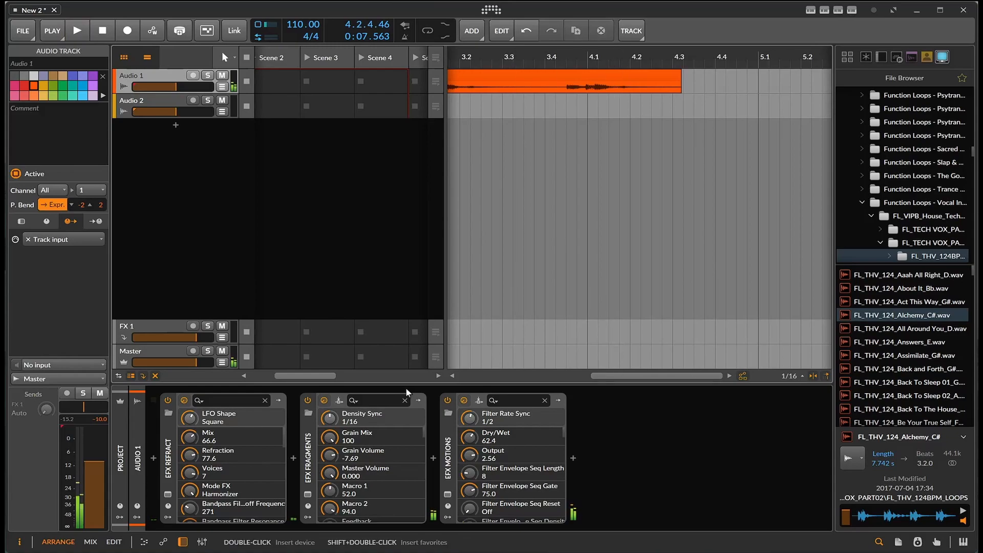
left_click(481, 378)
Bypass the Motions and Fragments effects while playing the vocal loop
left_click(447, 400)
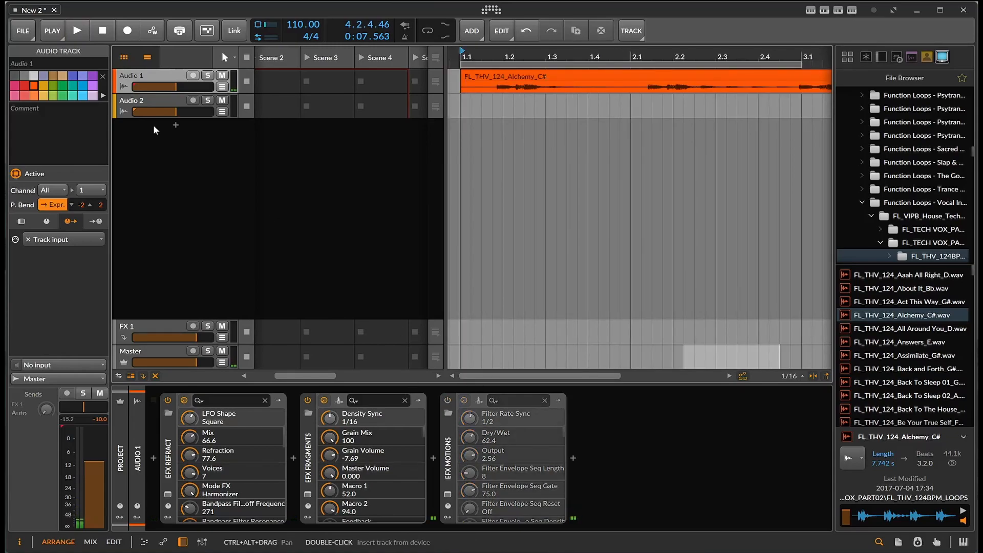
key("space")
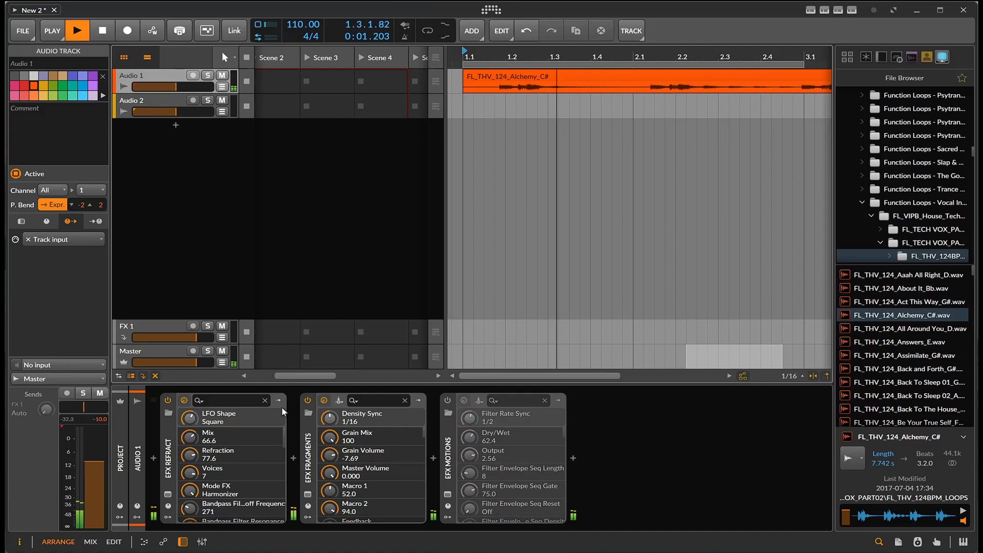
left_click(307, 400)
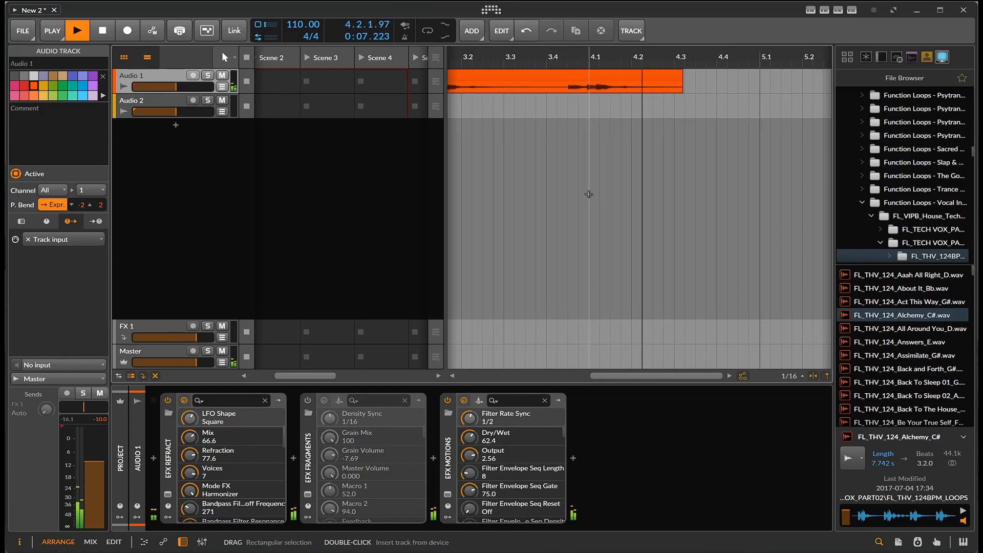
Set a loop region over the vocal clip and turn on looping
left_click_drag(630, 378, 594, 381)
left_click_drag(600, 61, 792, 63)
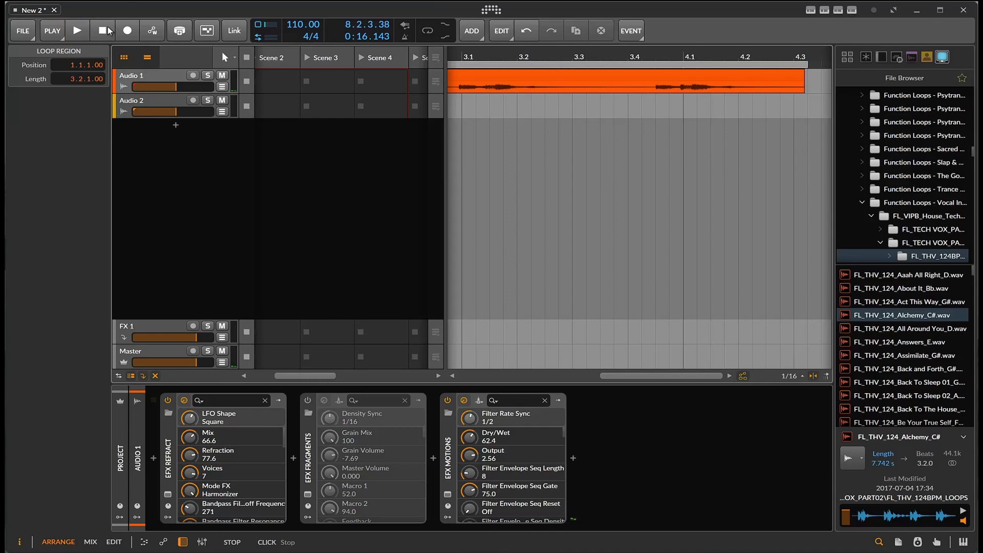
left_click(428, 32)
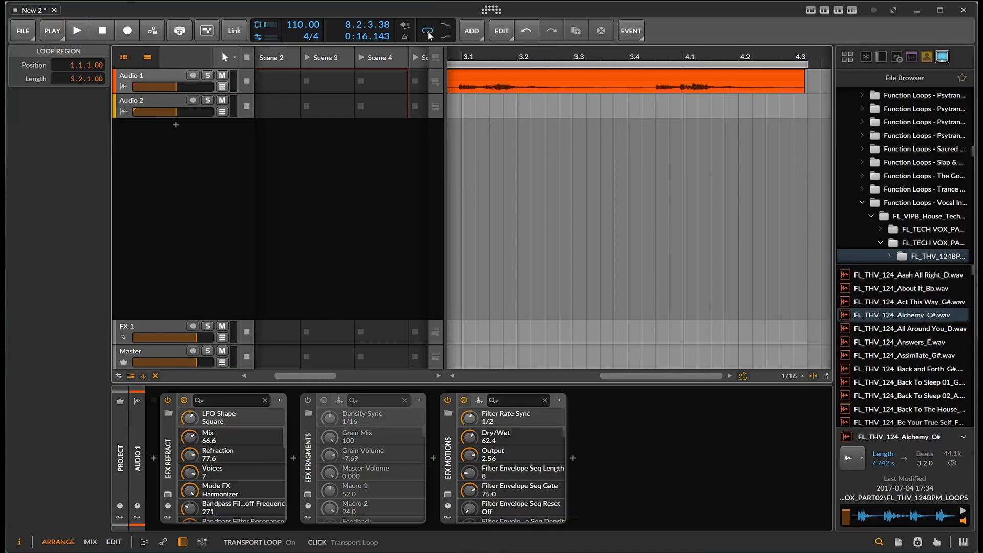
Start playback of the vocal loop and re-enable the Fragments effect
left_click(77, 31)
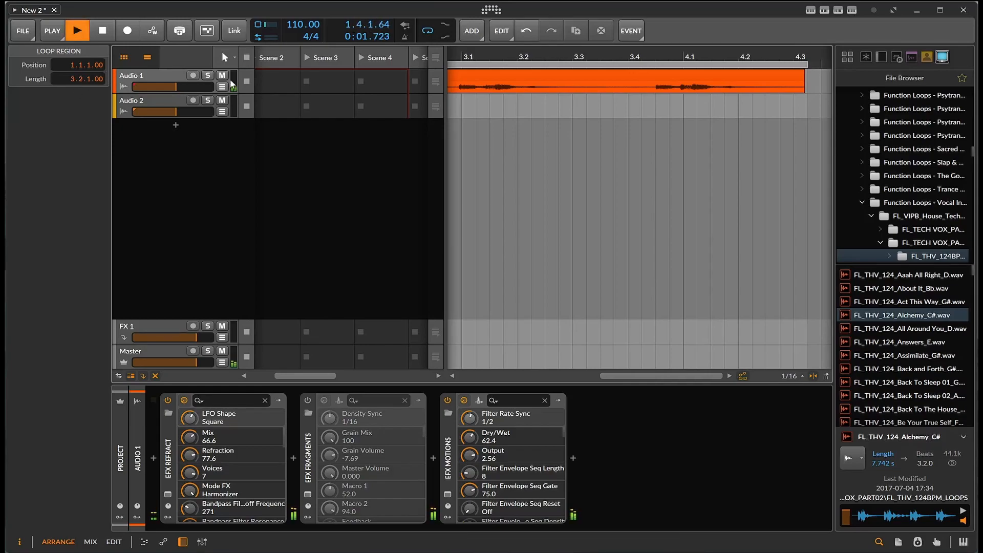
left_click_drag(185, 90, 191, 87)
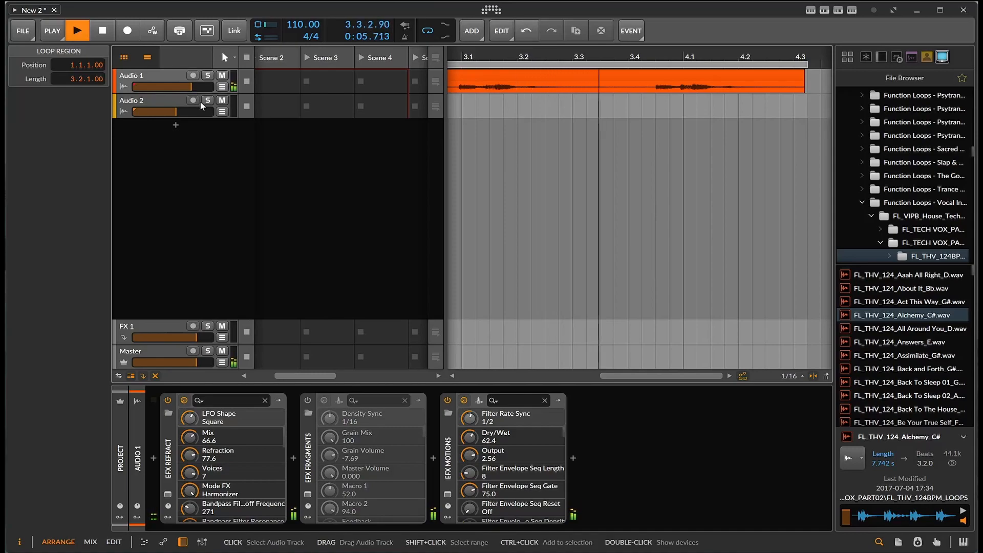
left_click(310, 401)
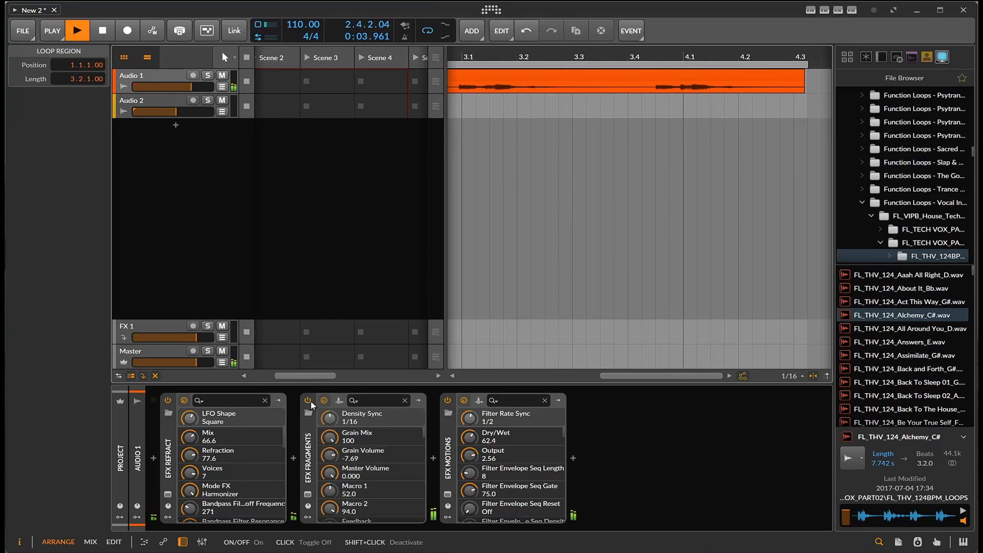
Open the Fragments plugin window and step through its presets to Sequencer Slicer, closing the window afterwards
left_click(309, 494)
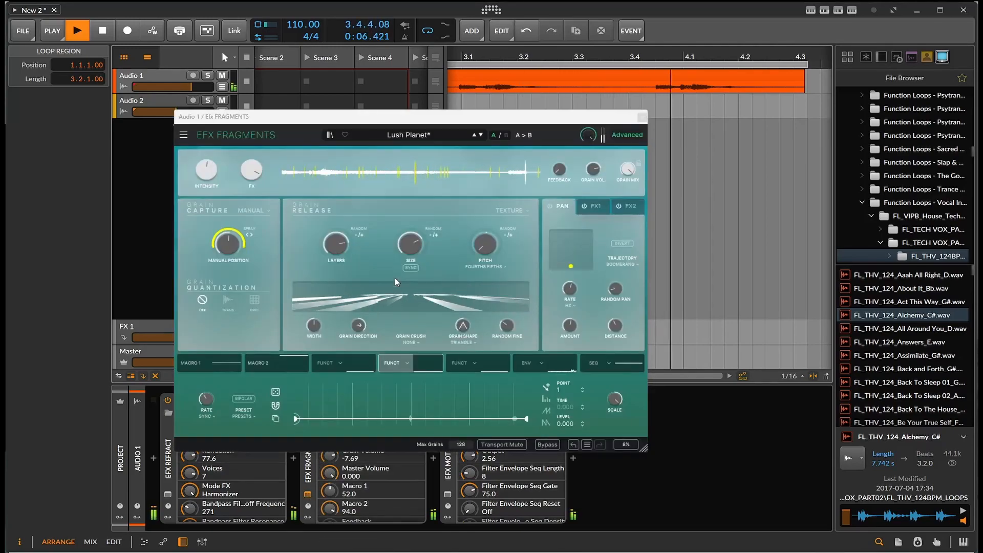
left_click(475, 136)
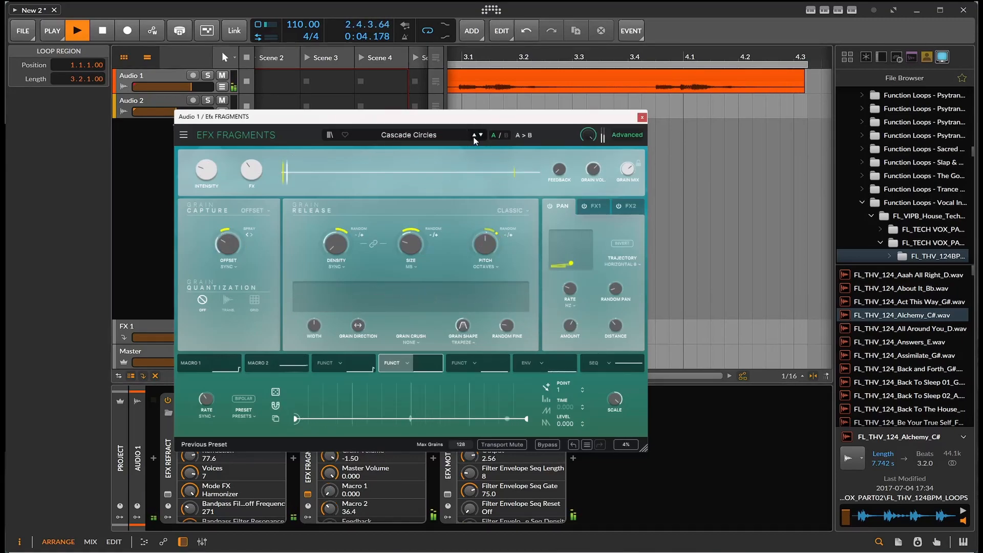
left_click(474, 135)
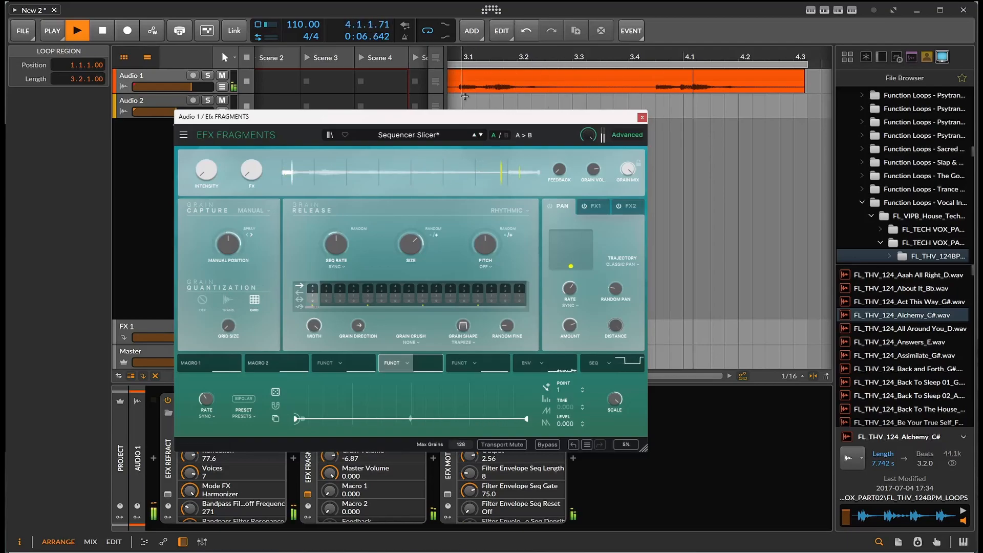
left_click(642, 118)
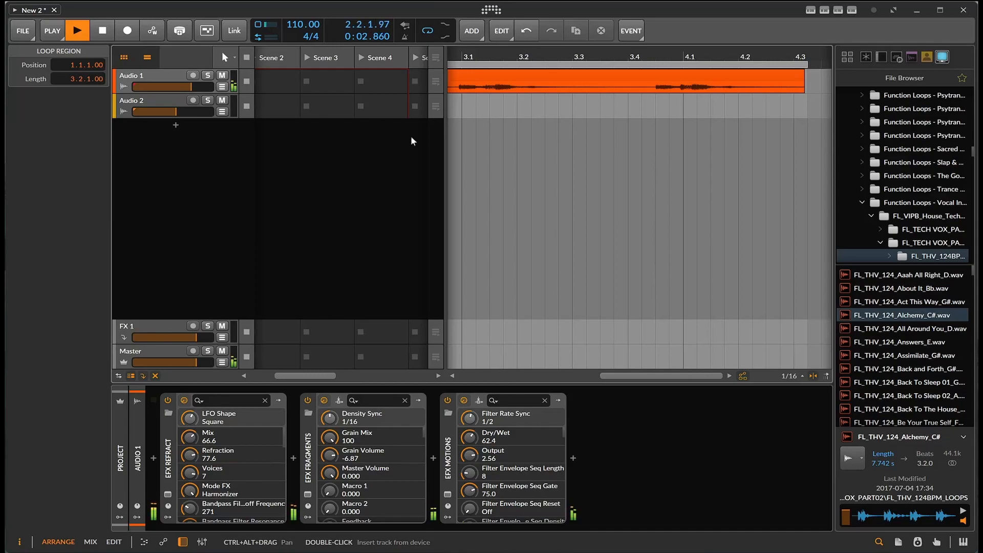
Stop playback
scroll(922, 179, "down", 5)
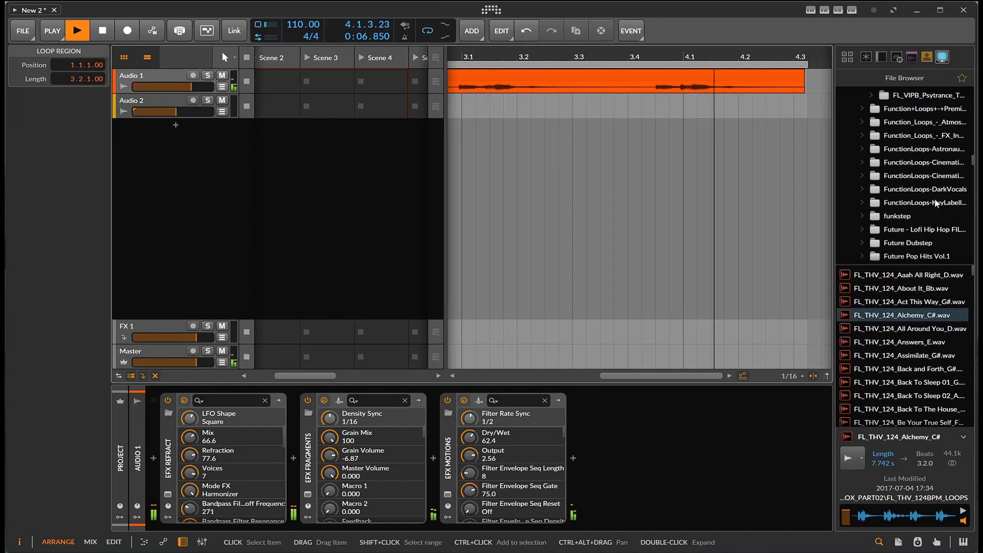
scroll(925, 185, "up", 3)
scroll(925, 180, "up", 4)
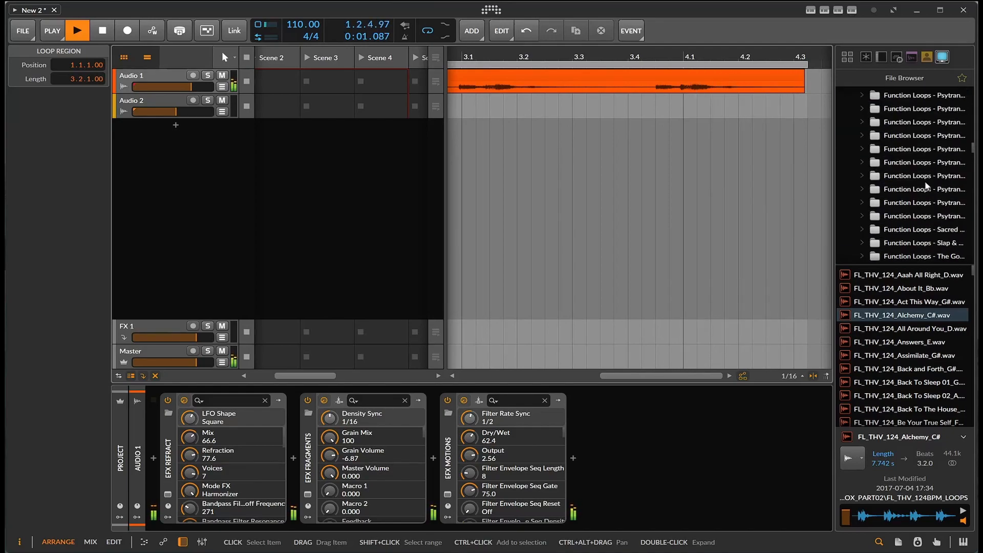
left_click(109, 32)
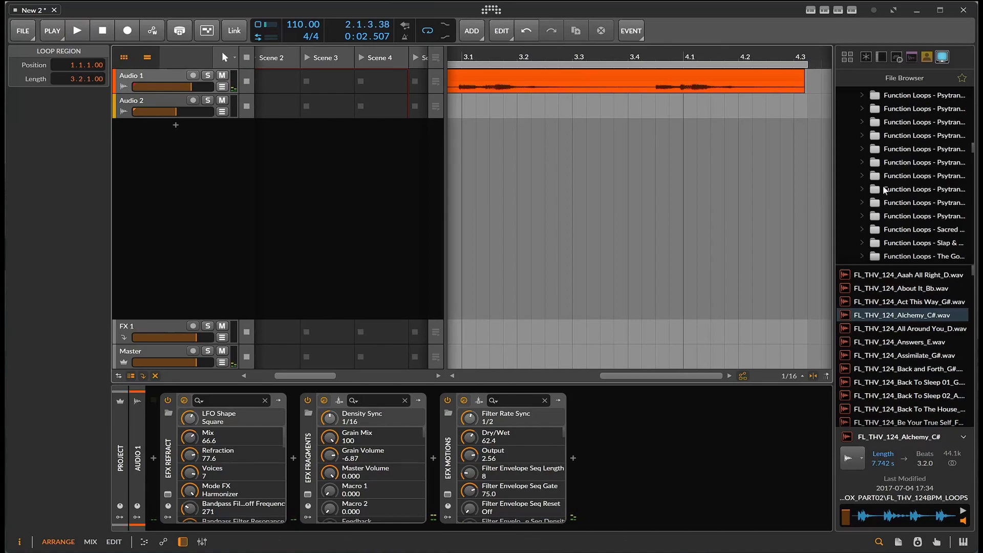
Browse the Function Loops - Bass House folder and place the FL_VBH_Kit01_Drum_Loop_Kick_Mid_Dry_126 loop on the Audio 2 track
scroll(916, 183, "up", 3)
scroll(955, 185, "up", 2)
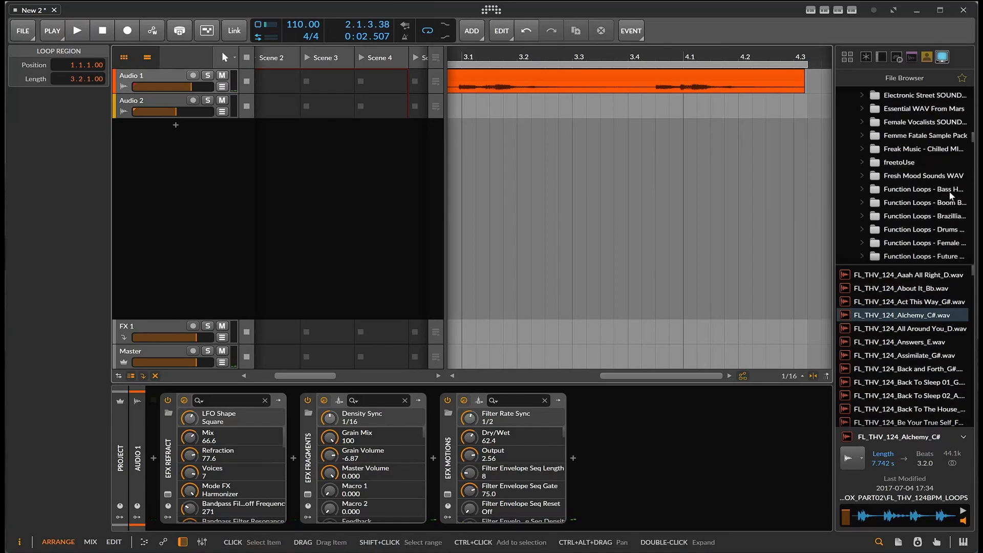
left_click(950, 194)
left_click(933, 303)
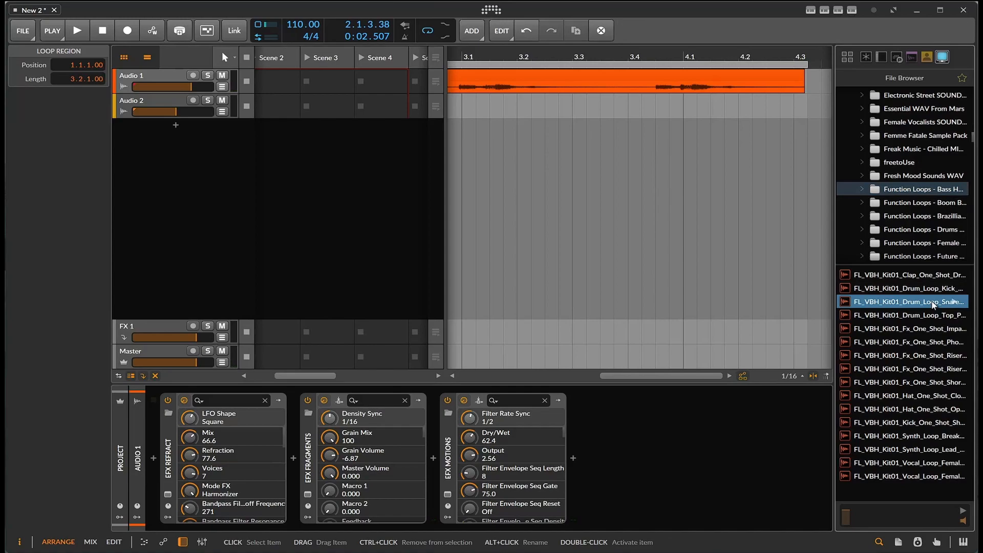
left_click(933, 290)
left_click_drag(933, 292, 471, 120)
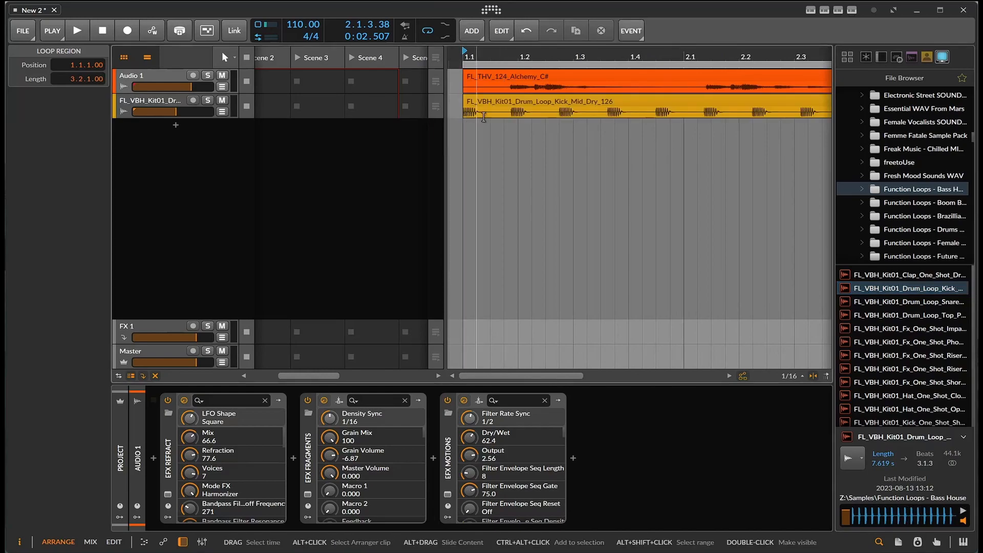
Play the vocal and drum loops together and stop playback
left_click(87, 31)
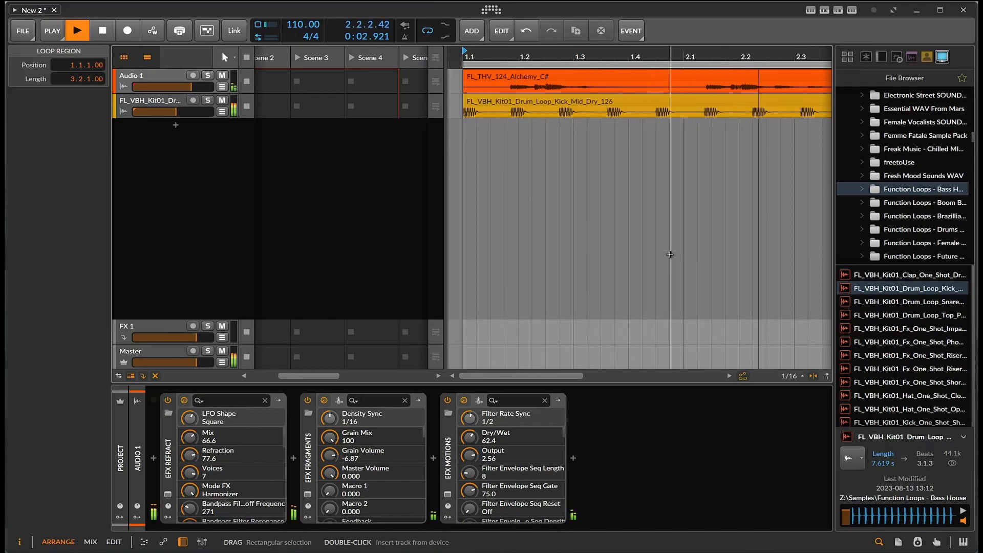
scroll(661, 251, "down", 5)
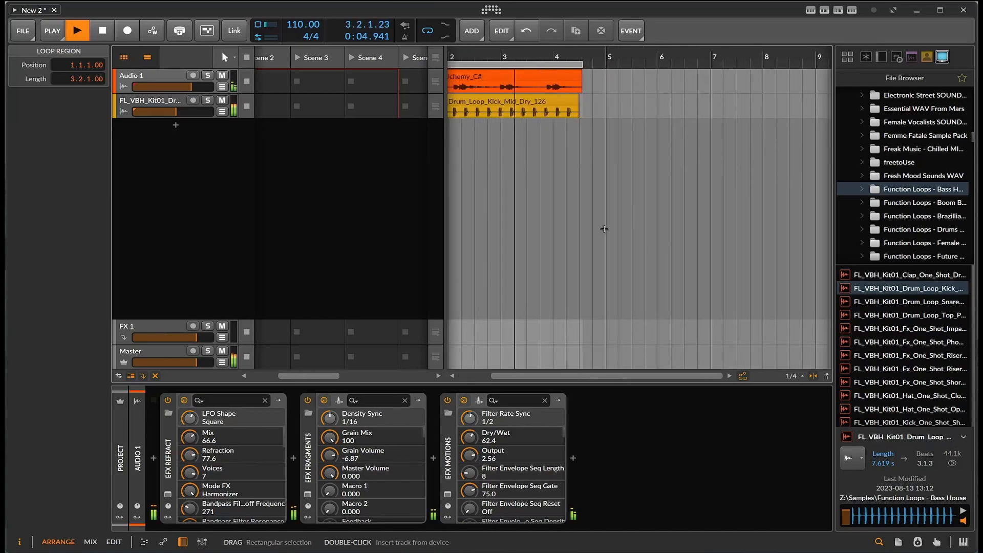
scroll(566, 147, "up", 4)
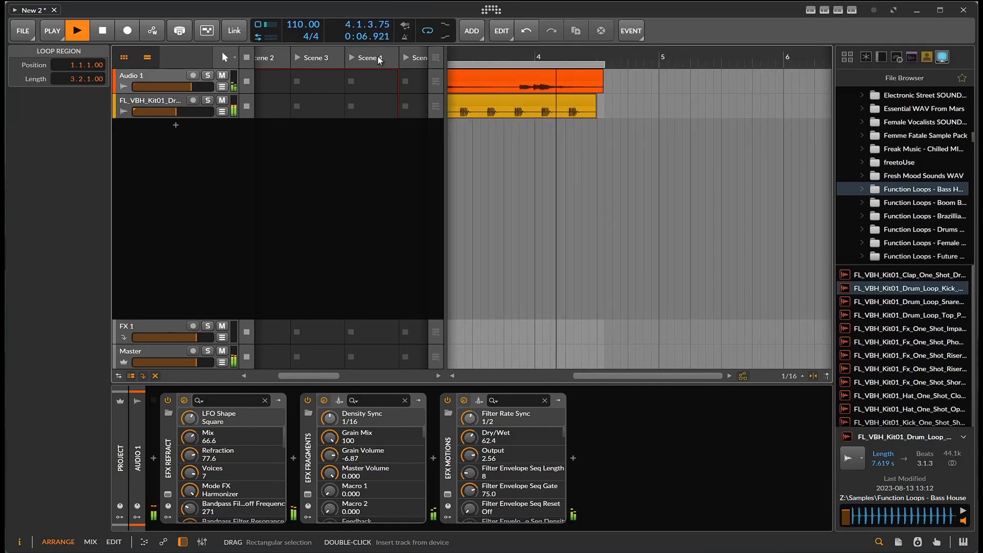
key("space")
Delete the drum loop clip from the Audio 2 track
left_click(109, 30)
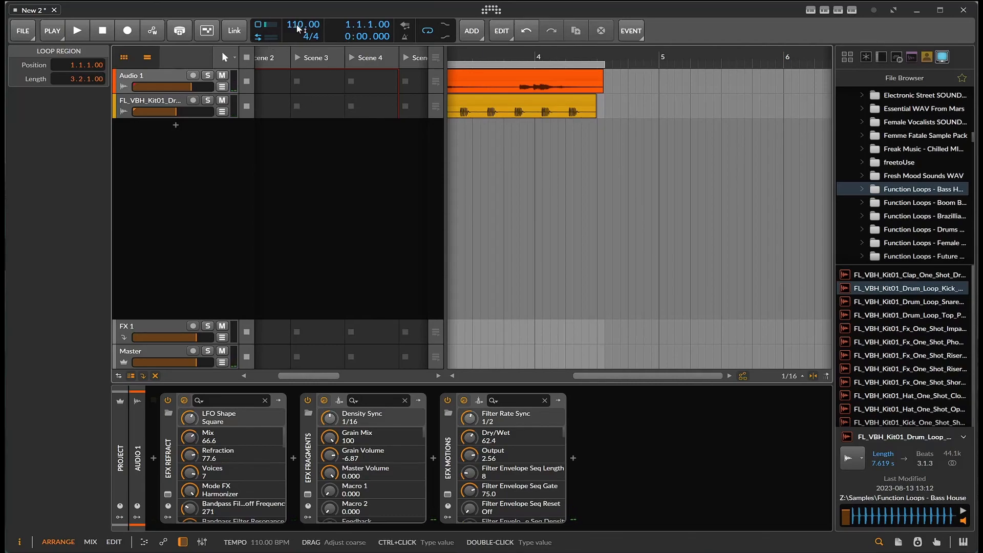
left_click_drag(660, 375, 544, 376)
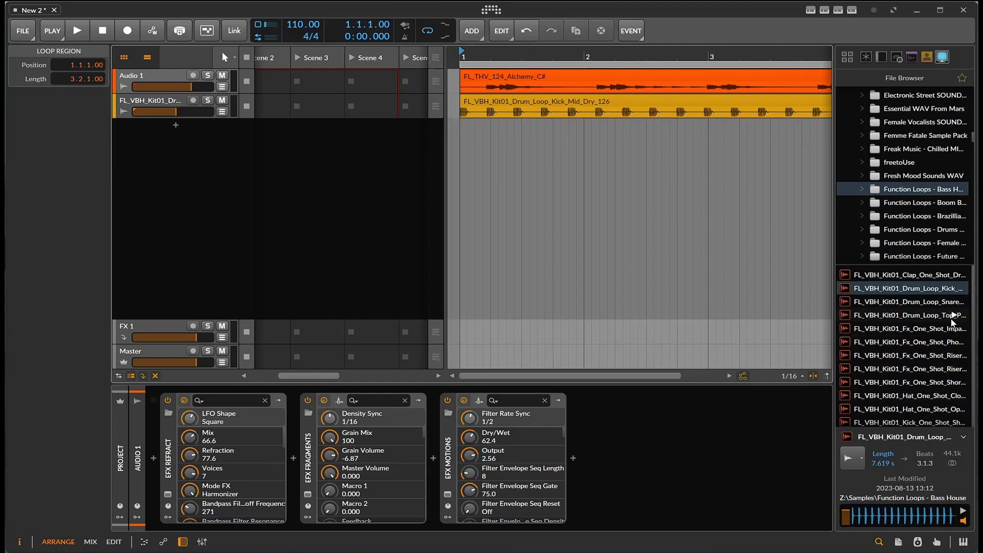
left_click(915, 289)
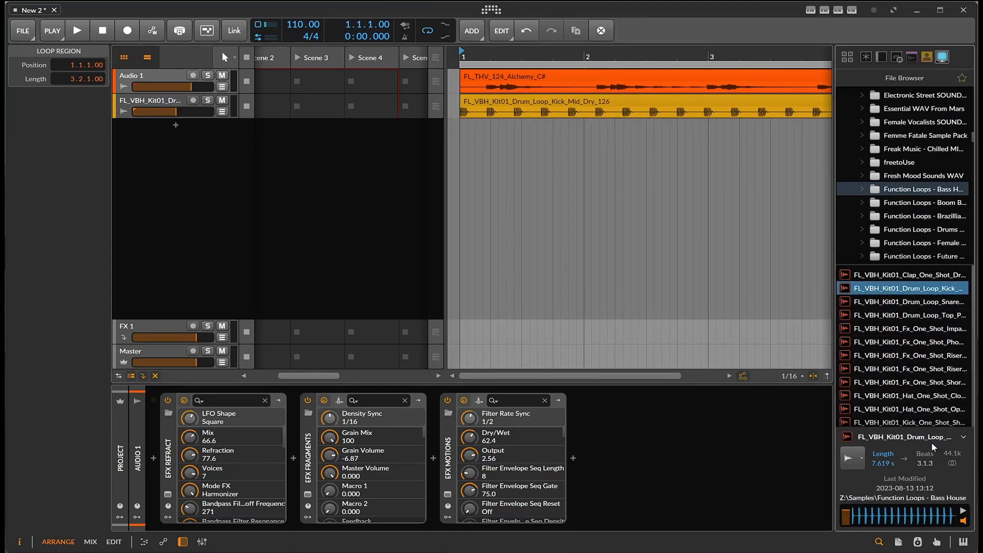
left_click(965, 438)
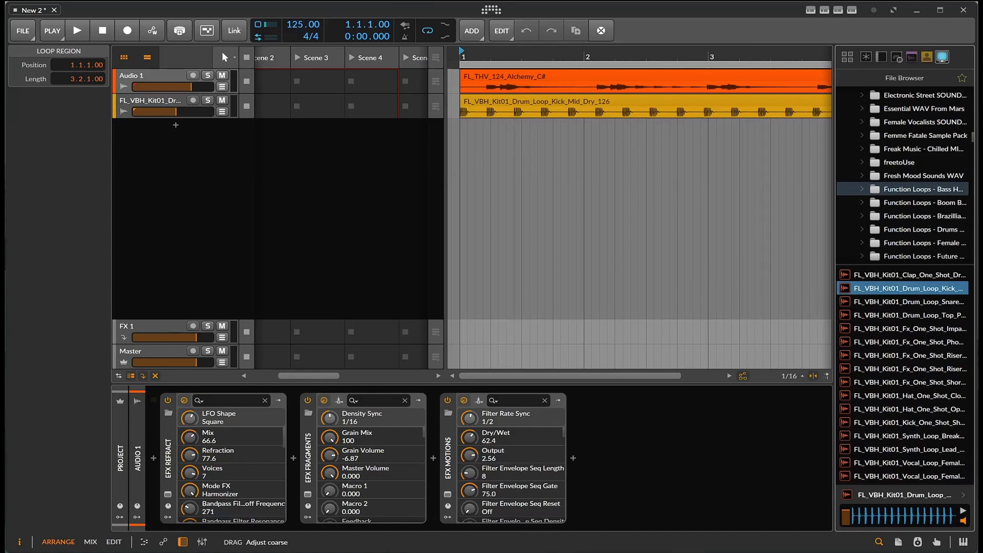
left_click(541, 102)
key("Delete")
Place the kick drum loop again at the start of Audio 2 and trim its end to line up with the vocal clip
left_click_drag(901, 288, 451, 112)
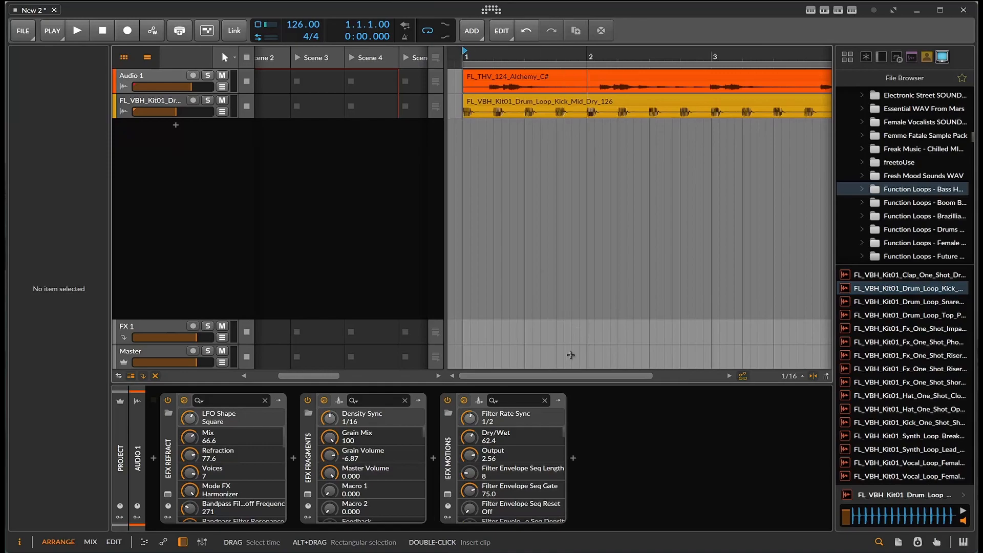
left_click_drag(576, 376, 642, 377)
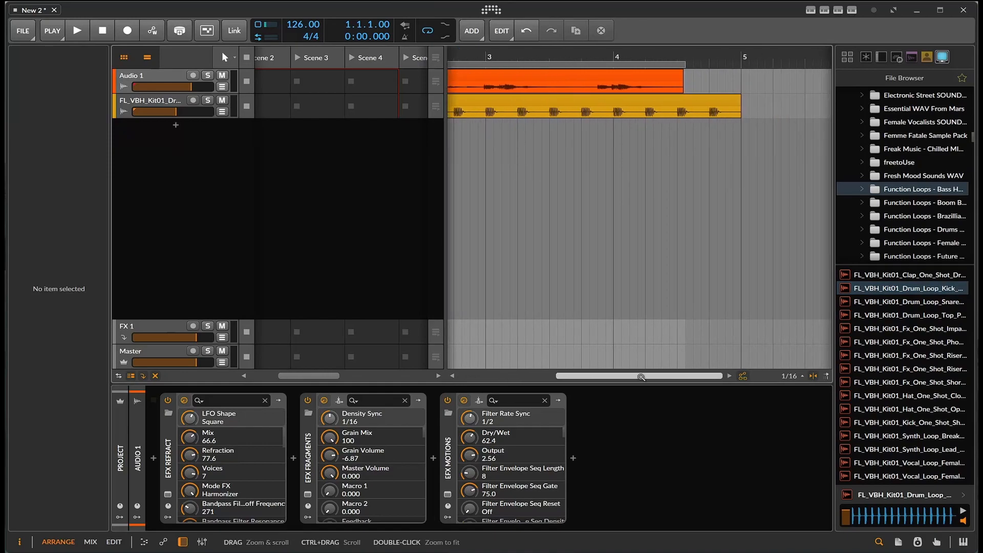
left_click(686, 81)
left_click_drag(681, 82, 685, 82)
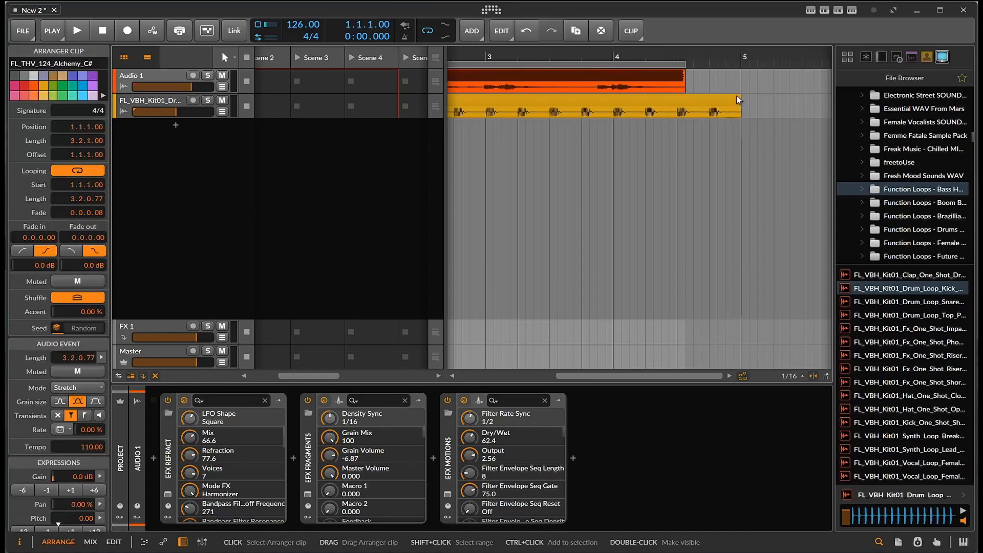
left_click_drag(738, 102, 678, 104)
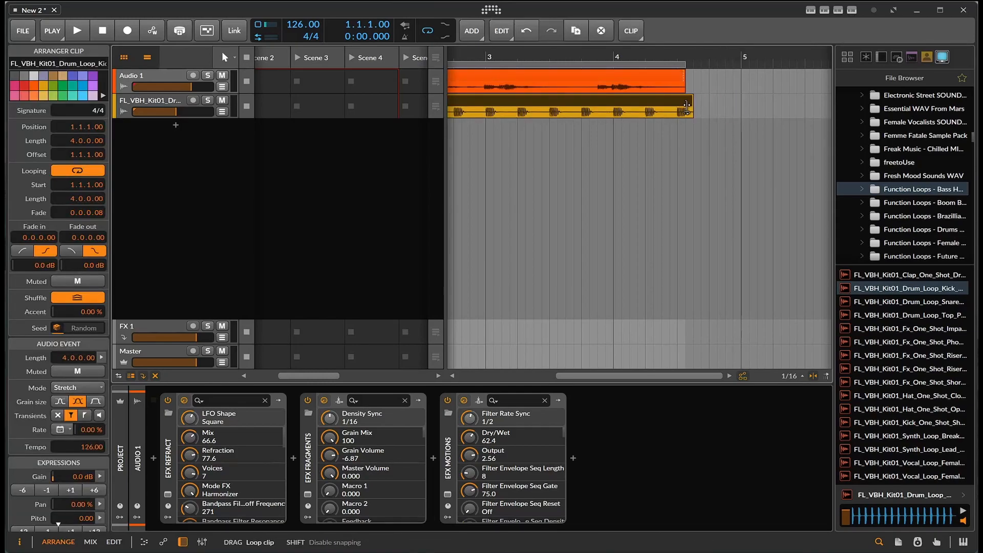
left_click(684, 79)
Shorten the drum clip slightly while both loops play, and stop playback
key("space")
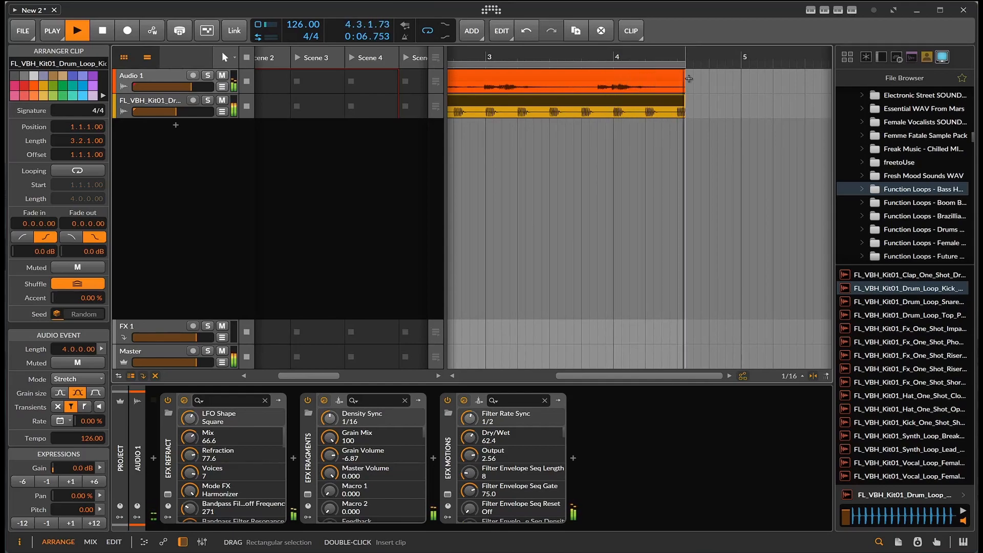
left_click_drag(685, 100, 669, 99)
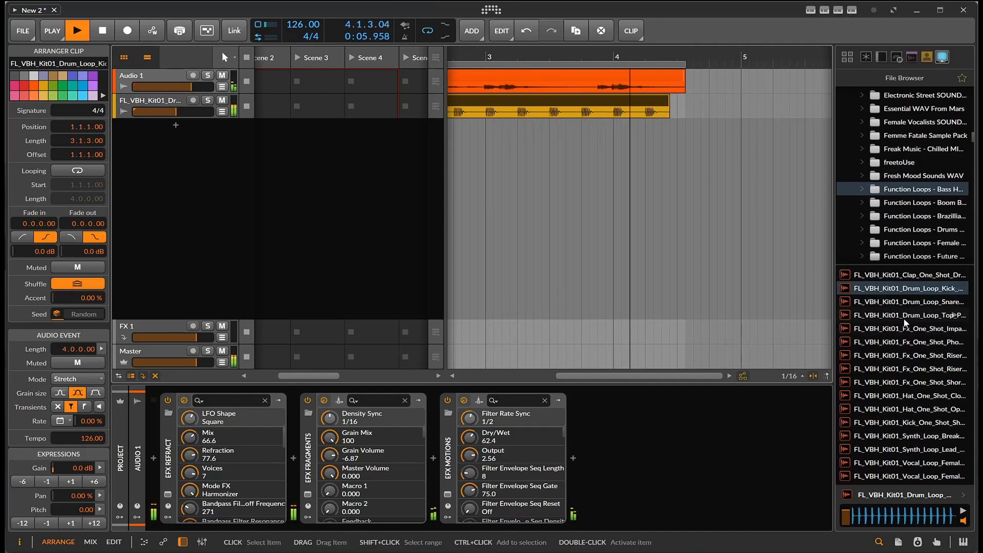
key("space")
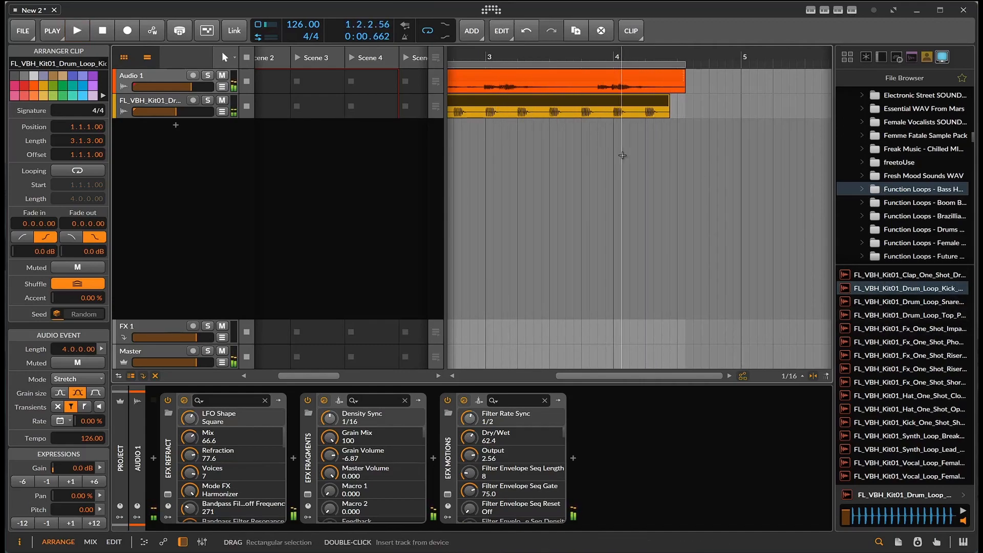
left_click(665, 77)
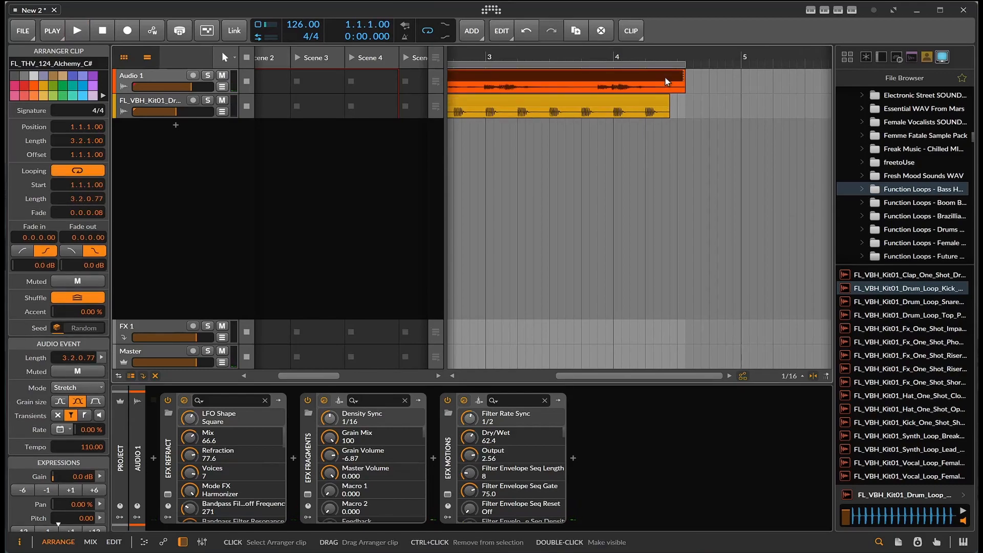
Extend the drum clip to its full loop and trim its end in the clip editor to a length of 3.2.1.00
left_click(671, 103)
left_click(671, 102)
left_click_drag(667, 100, 742, 110)
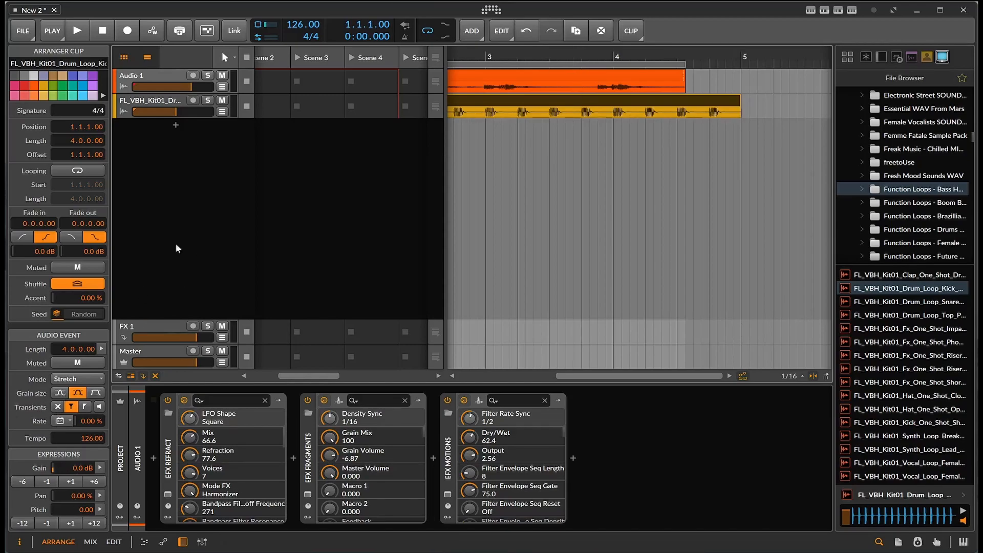
double_click(480, 104)
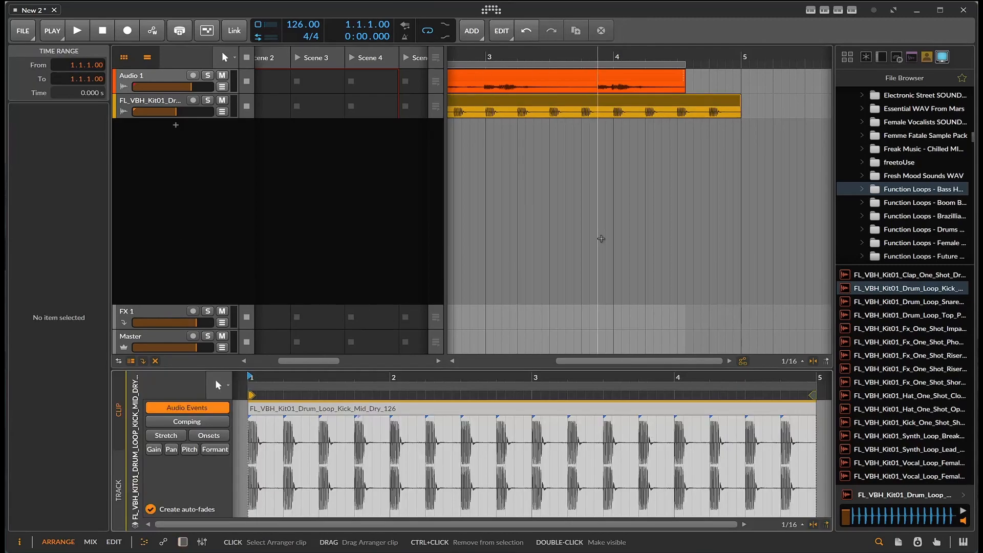
left_click_drag(813, 394, 751, 398)
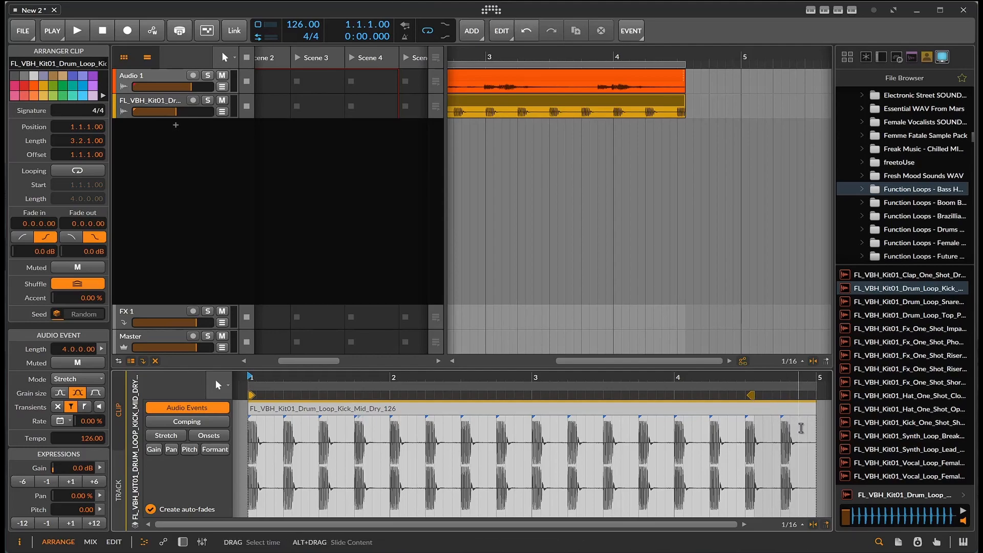
Stretch the drum audio by moving its last beat marker to 4.3.2.00, matching the clip end
left_click(153, 438)
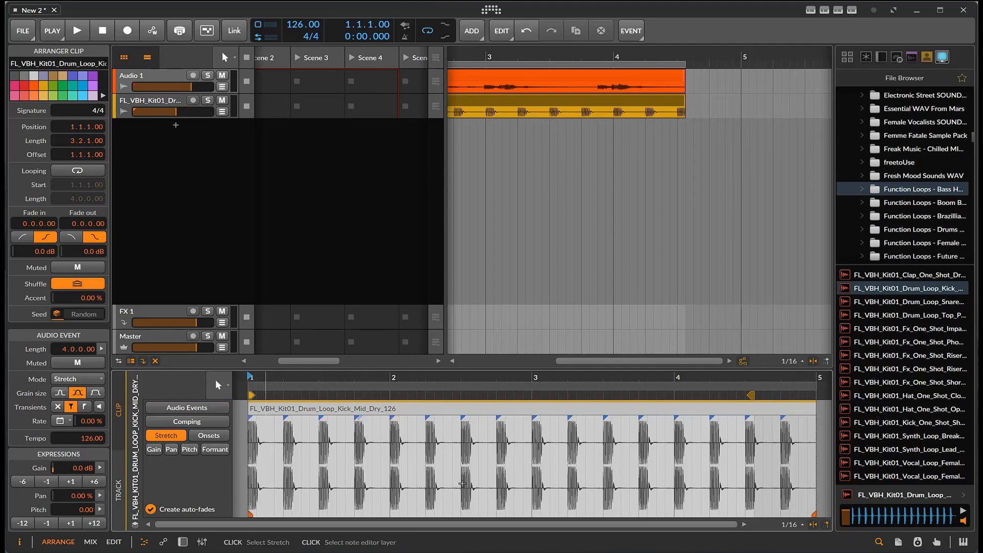
left_click(814, 513)
left_click_drag(814, 513, 751, 513)
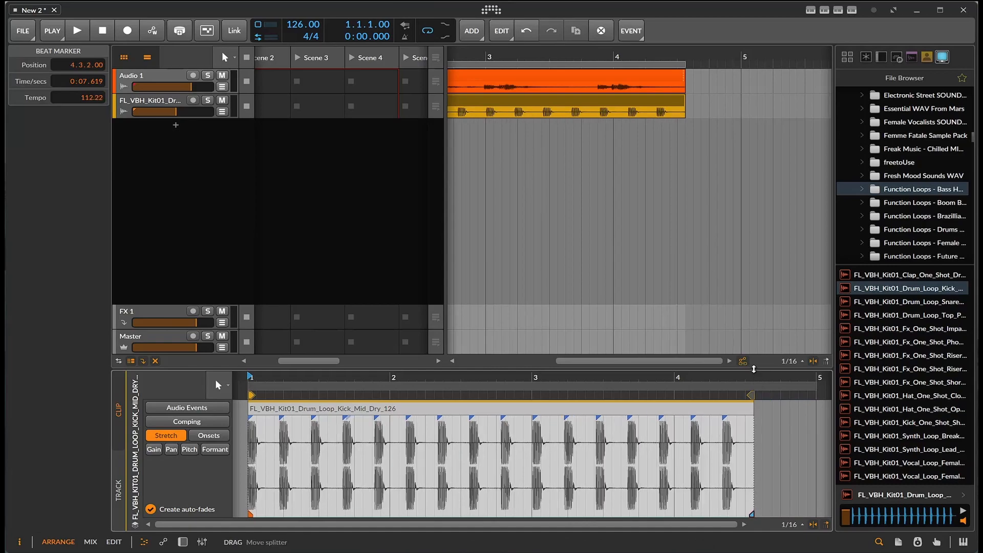
Start playback and set the project tempo to 95 BPM
key("space")
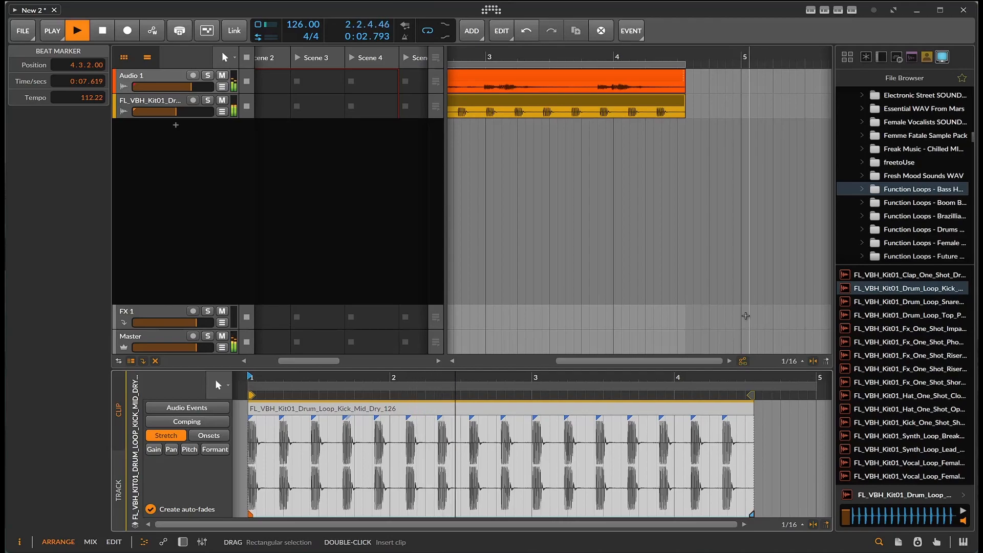
left_click_drag(301, 25, 301, 57)
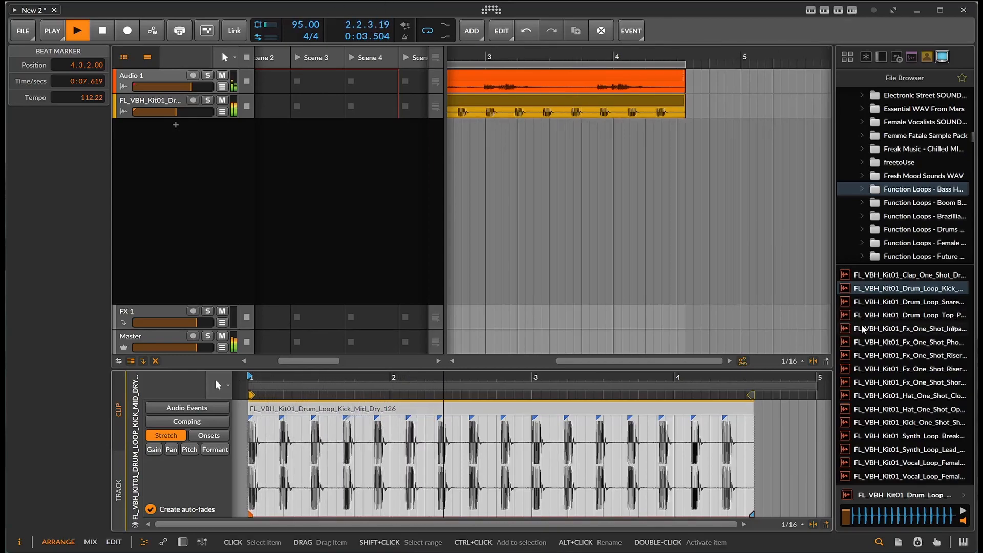
Audition several drum, FX, vocal and synth loops from the sample browser, toggling playback
left_click(904, 303)
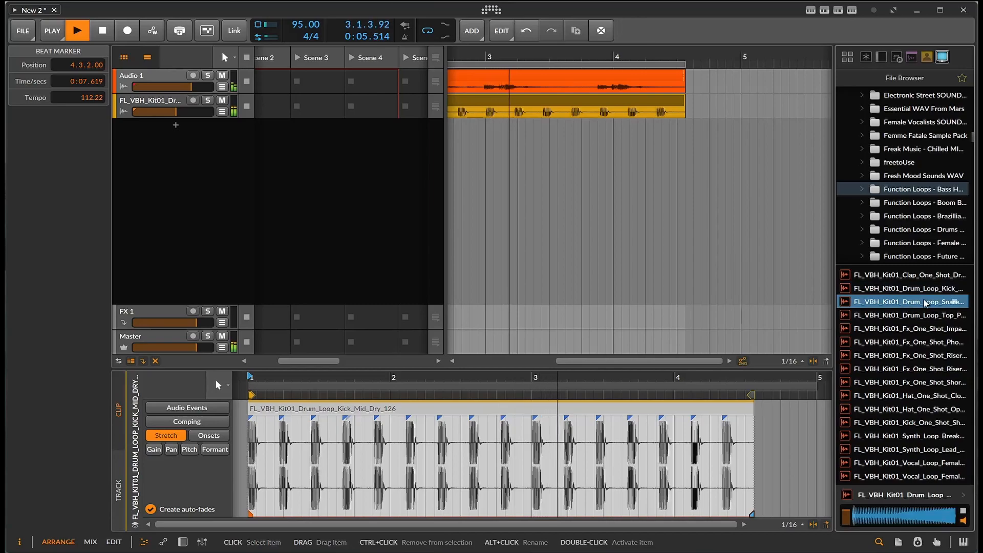
left_click(904, 315)
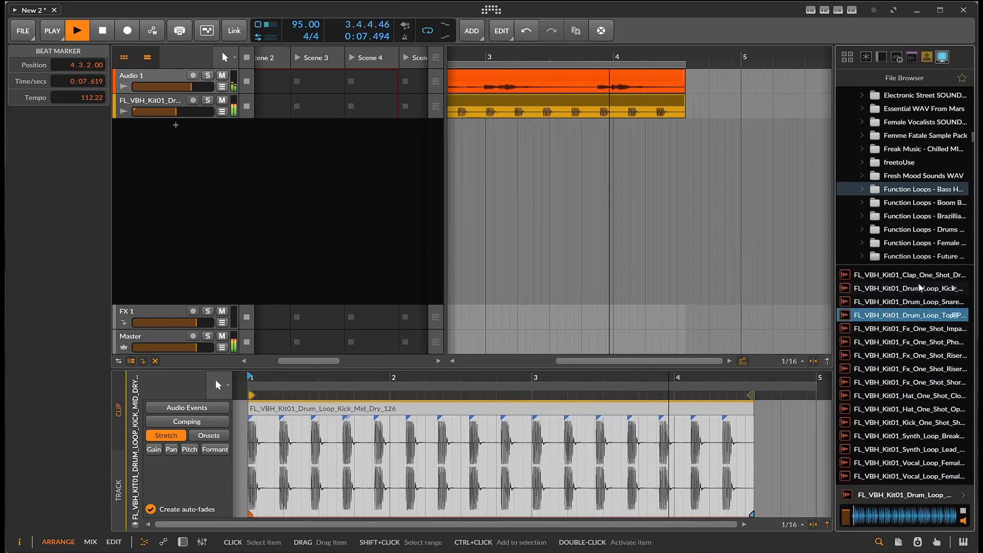
left_click(924, 330)
left_click(927, 343)
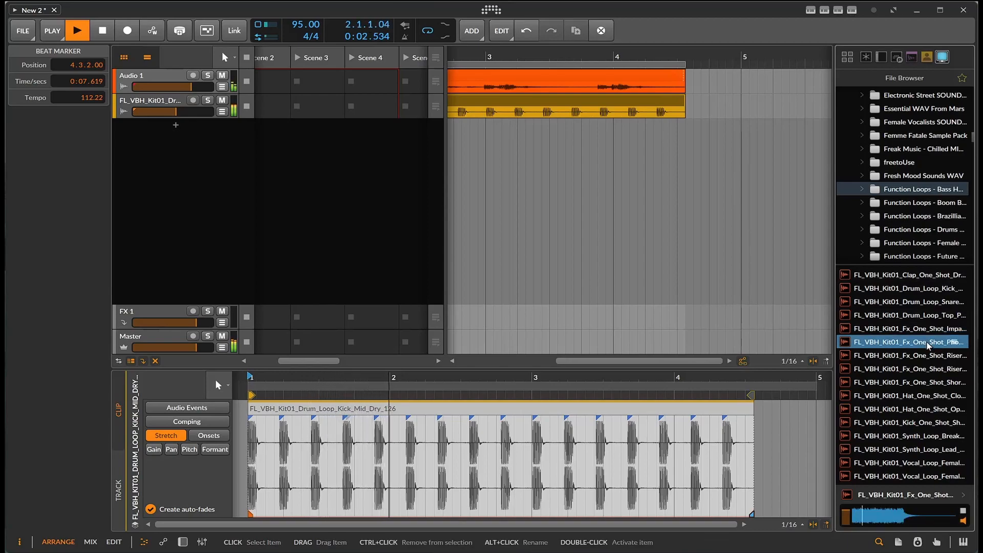
left_click(927, 355)
key("space")
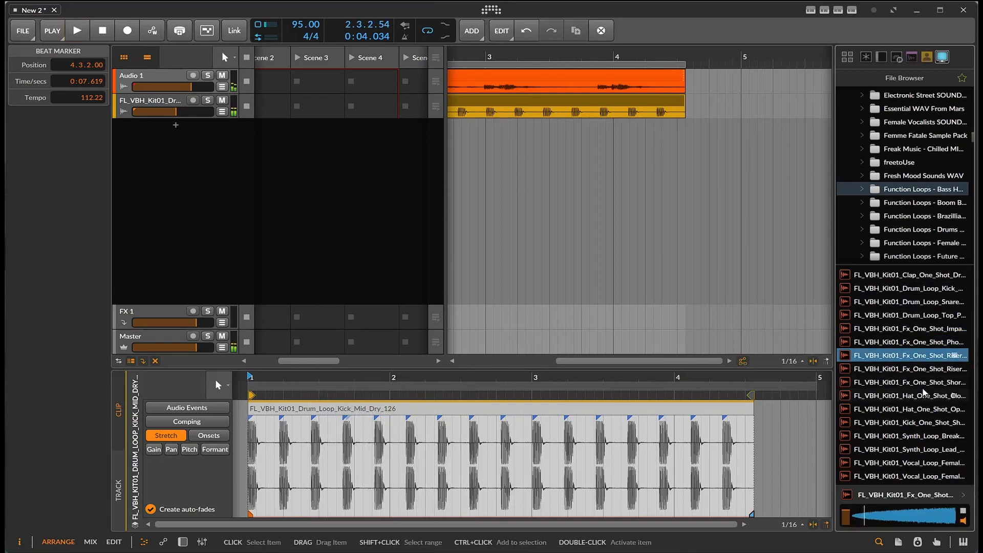
left_click(920, 461)
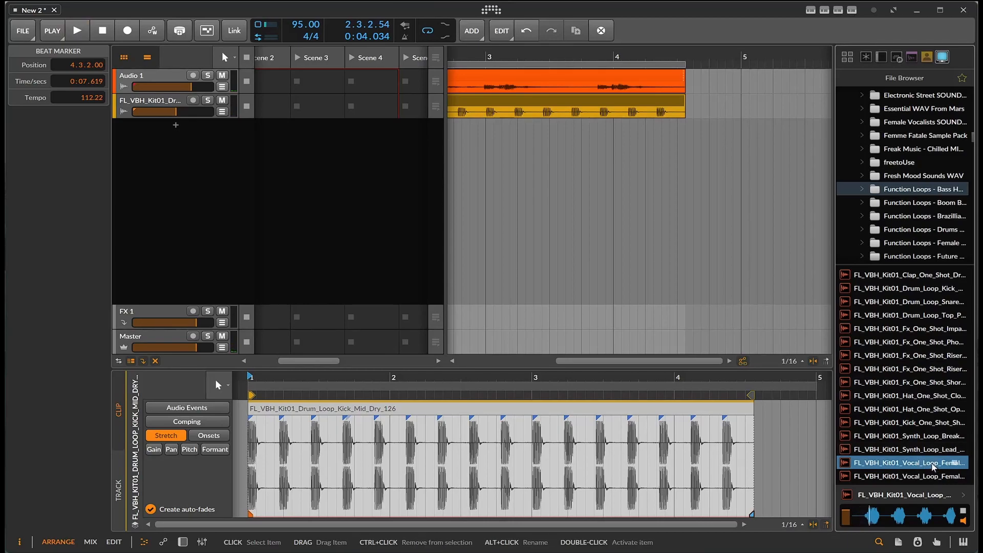
left_click(930, 453)
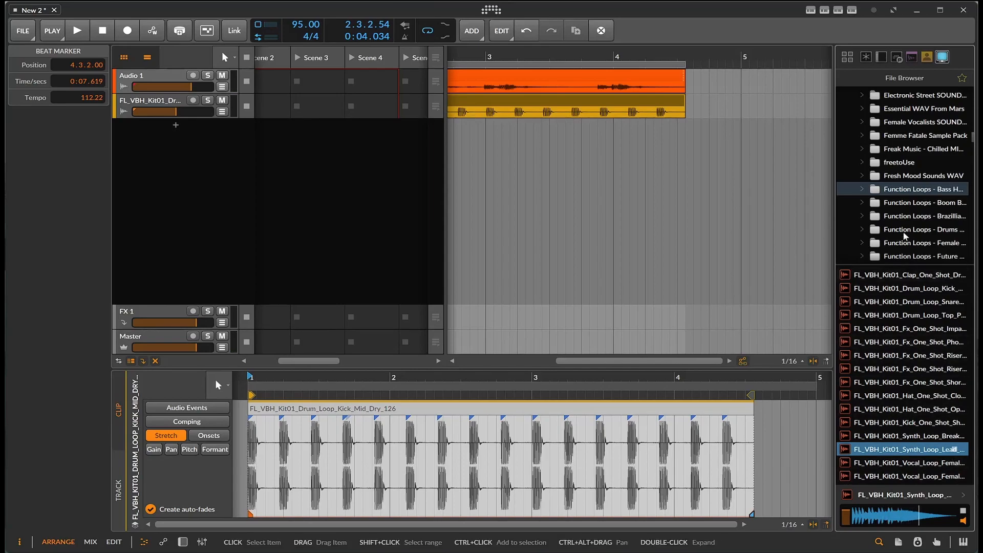
key("space")
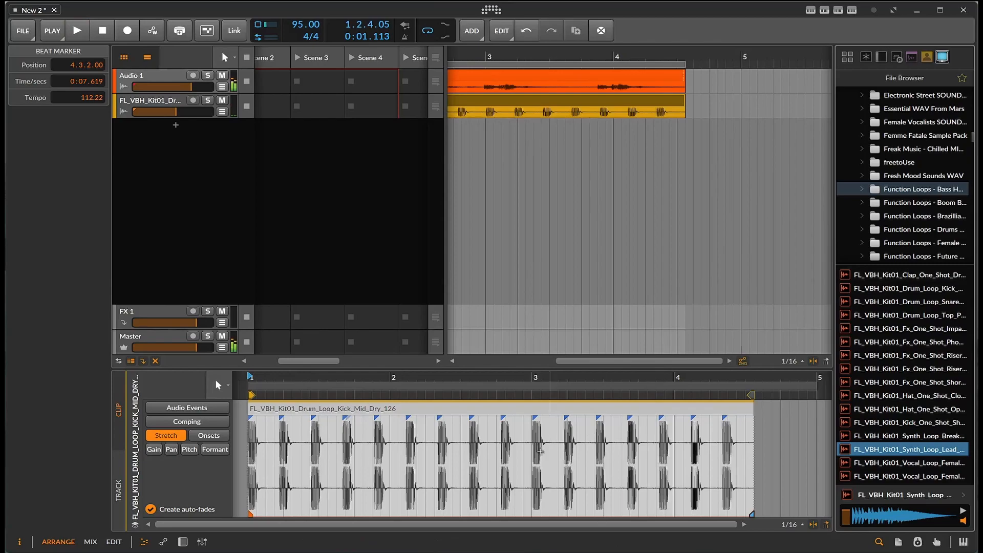
key("space")
Start playback, select the Alchemy clip on Audio 3 and lower that track's volume
left_click_drag(571, 77, 523, 81)
left_click(78, 31)
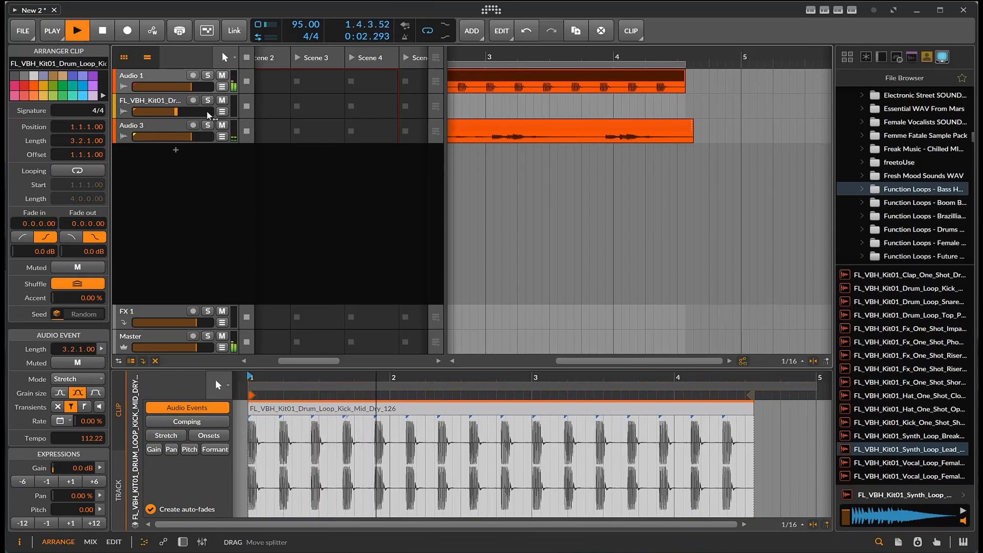
left_click(508, 130)
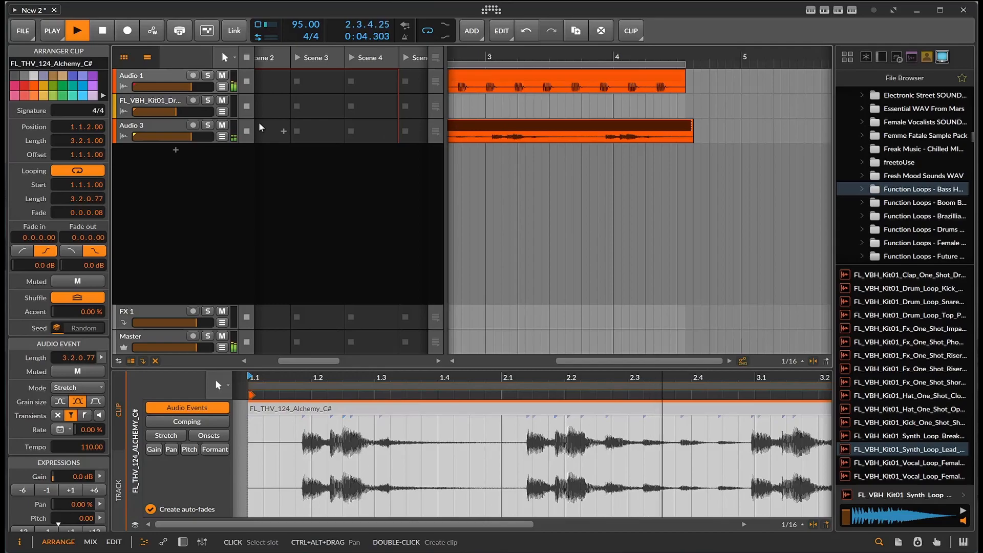
left_click_drag(191, 136, 158, 137)
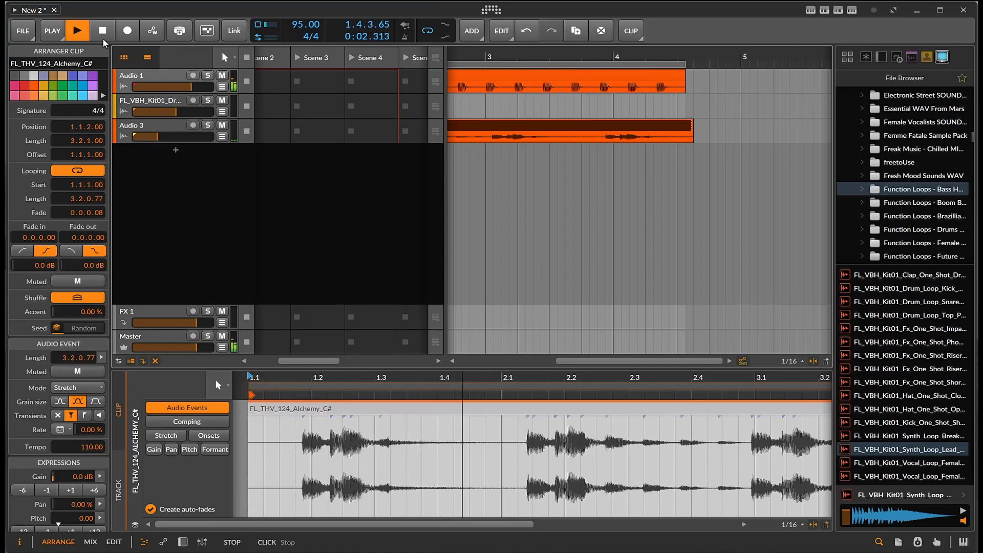
Show Audio 1's device chain and compare Refract and Motions on and off, leaving Fragments bypassed
left_click(180, 256)
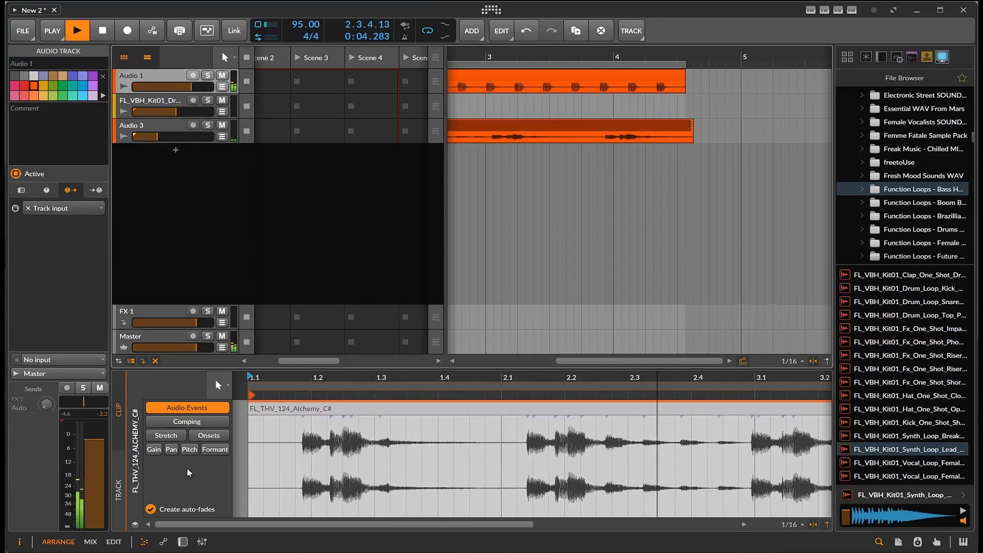
key("d")
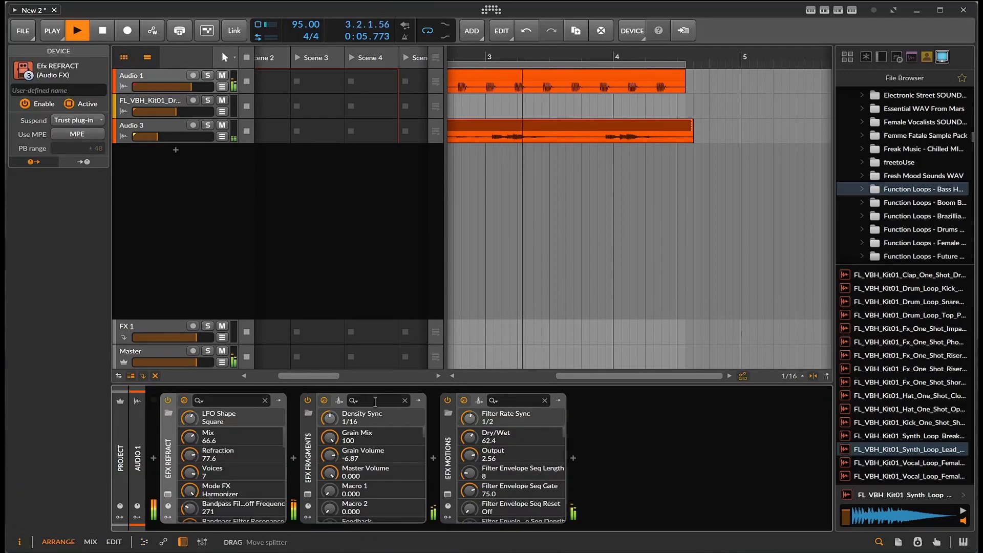
left_click(448, 400)
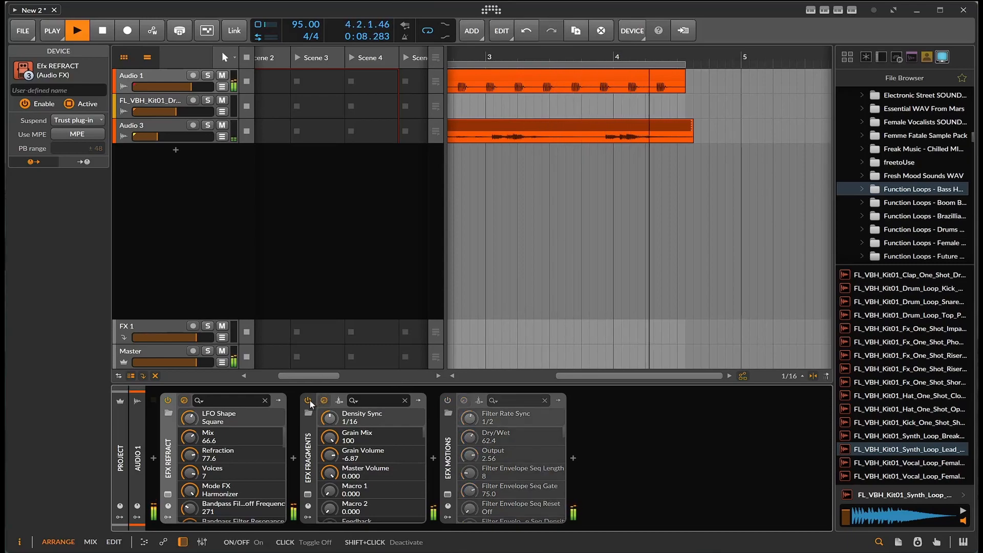
left_click(167, 399)
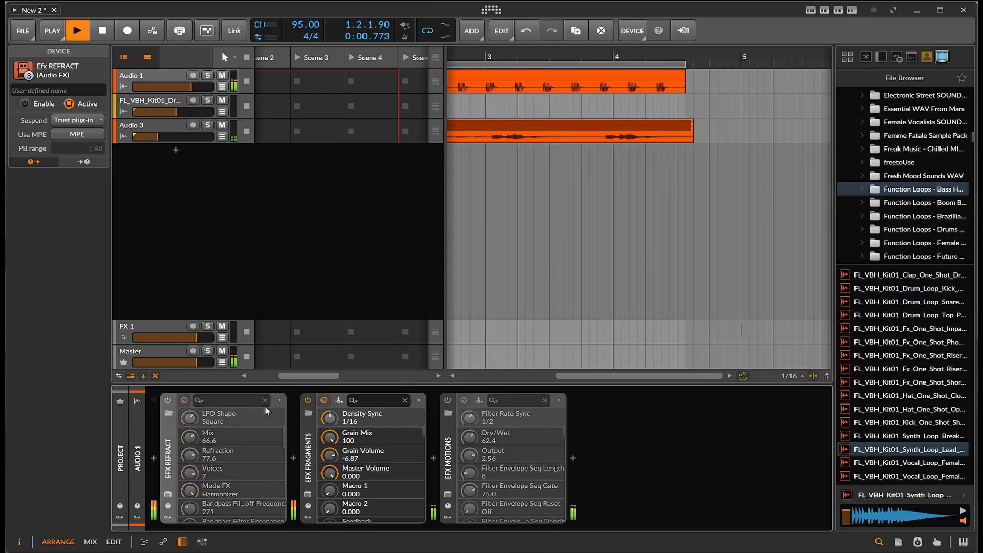
left_click(308, 399)
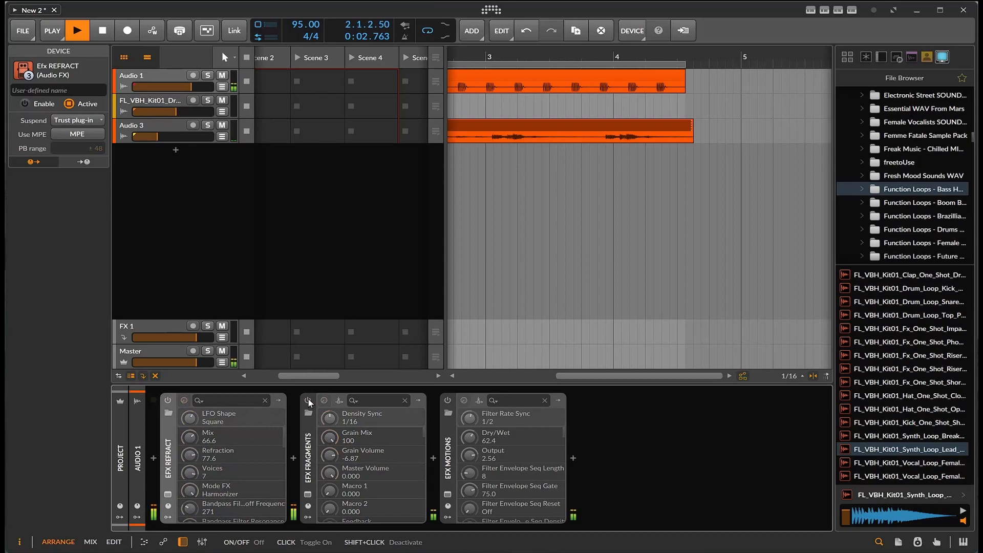
left_click(448, 401)
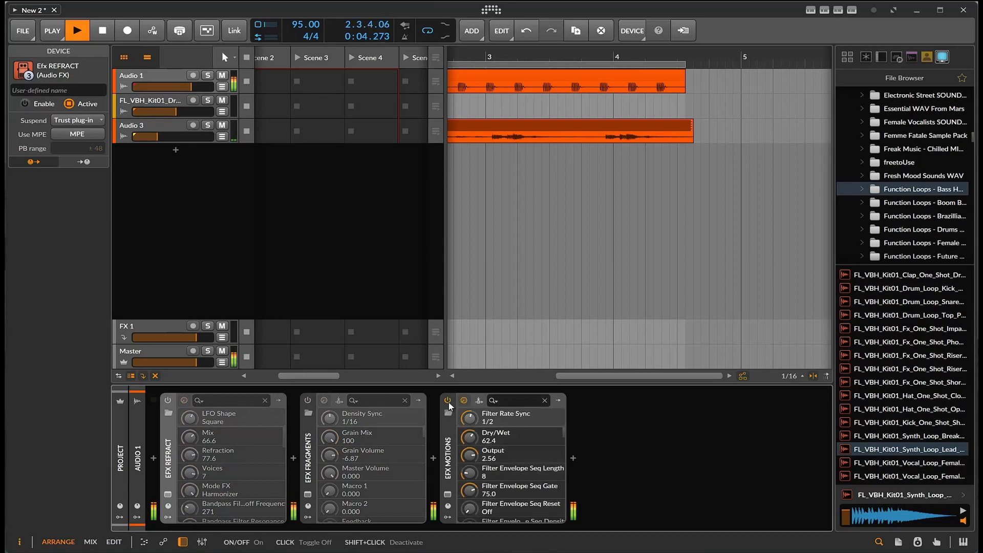
left_click(168, 401)
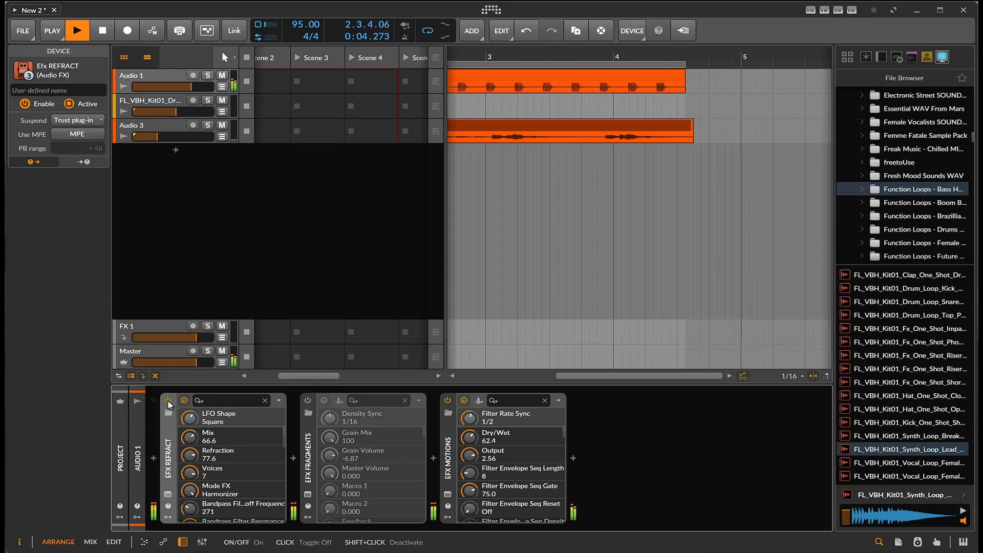
Open the Refract plugin window and set Voices to 4
left_click(167, 494)
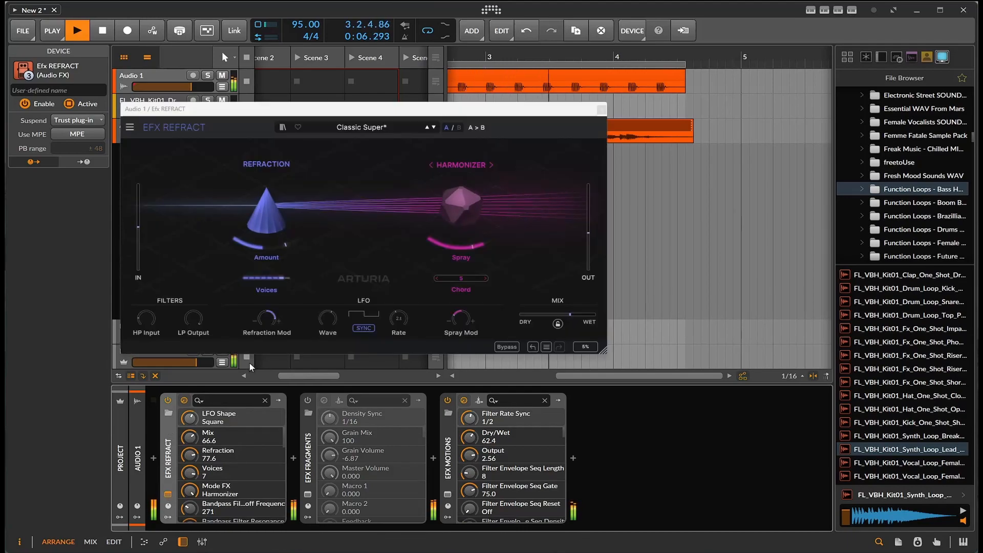
left_click_drag(268, 280, 269, 295)
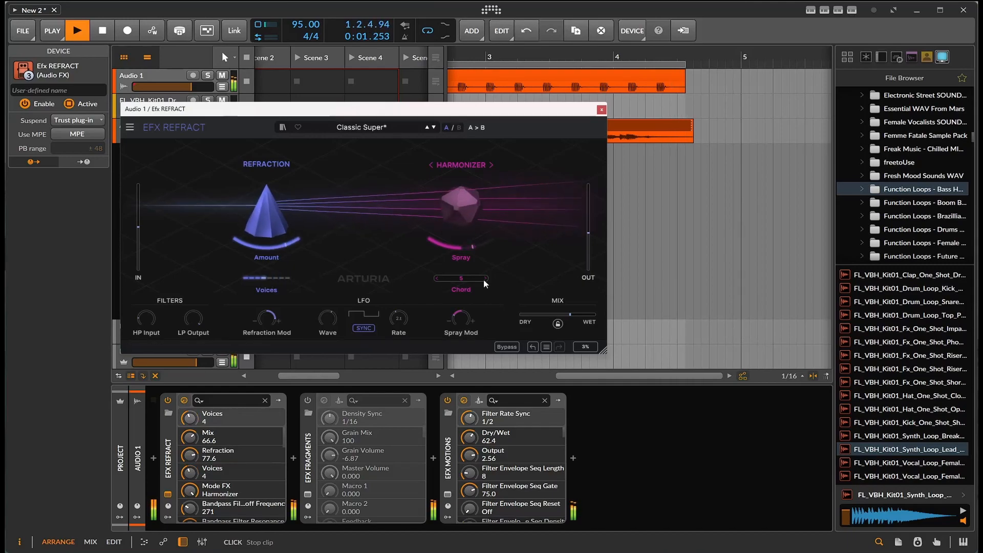
Cycle through Refract's Mode FX options and set it to Comb Filter
left_click(490, 165)
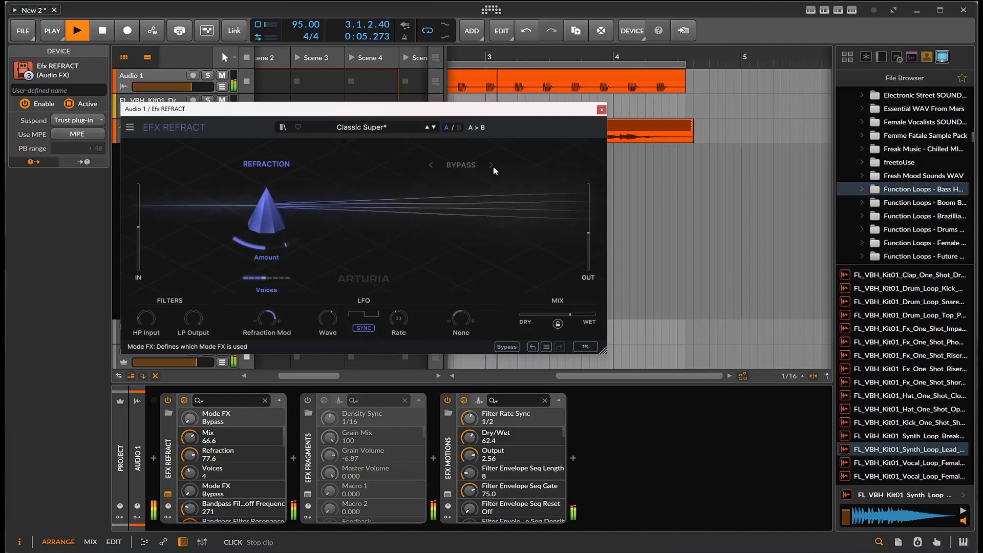
left_click(492, 165)
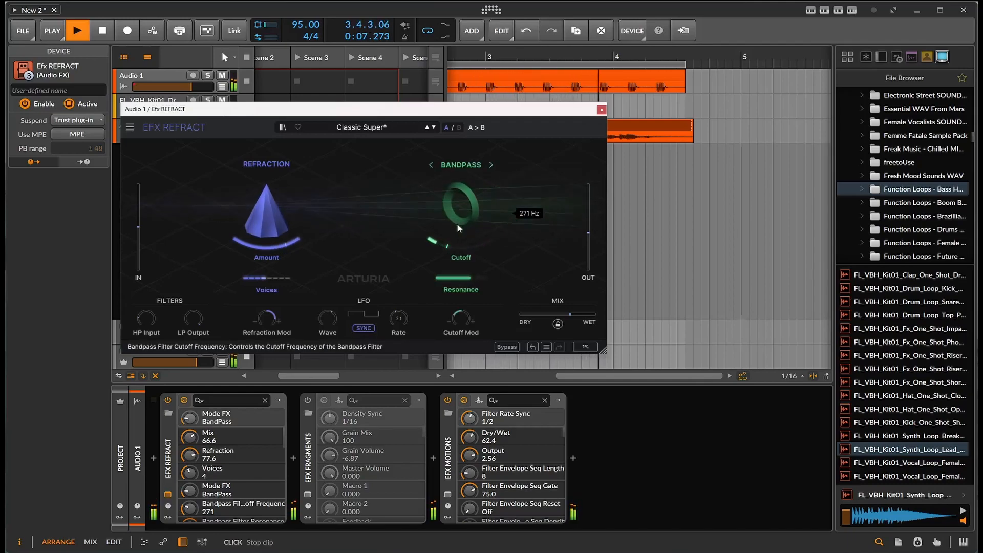
left_click(430, 165)
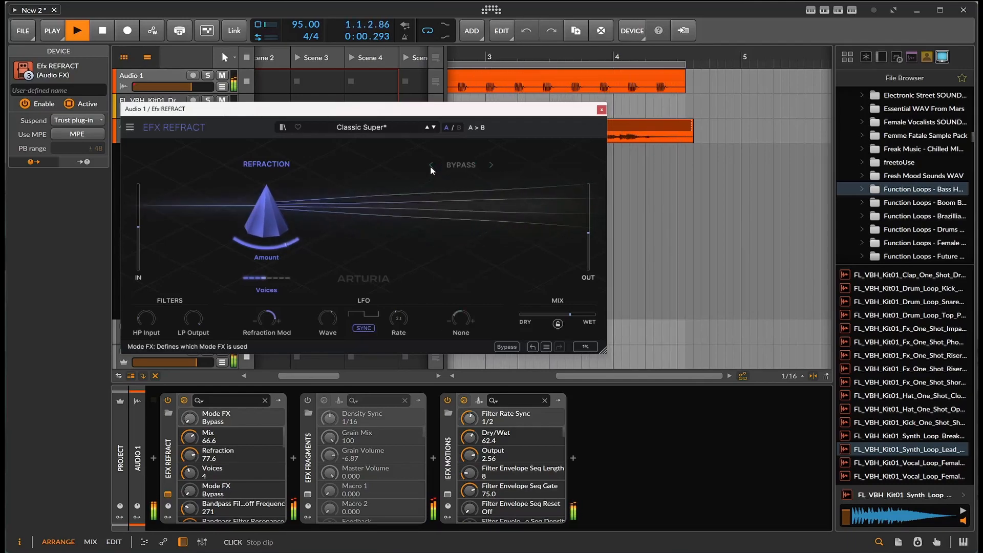
left_click(489, 165)
left_click(490, 166)
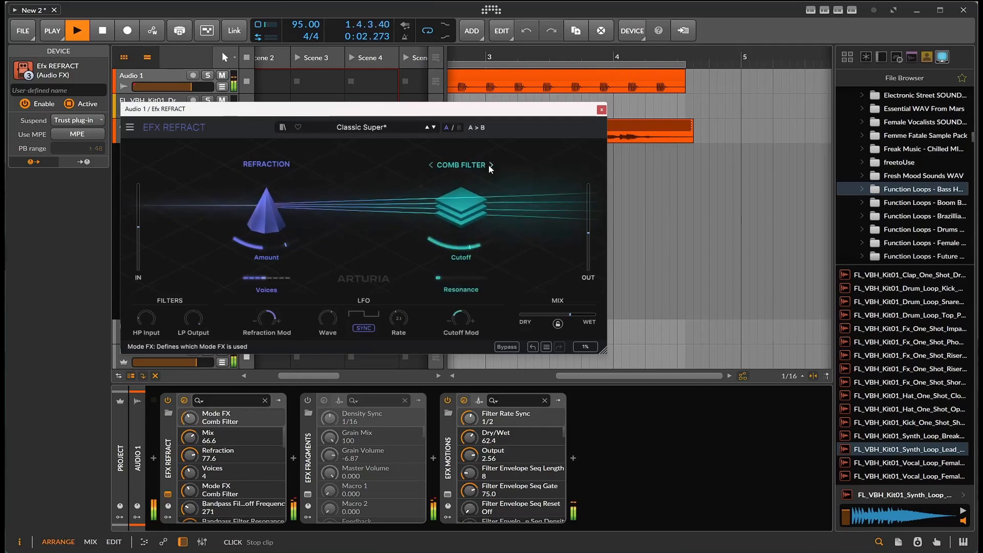
Adjust the Comb Filter cutoff, set Cutoff Mod to 18.0 %, and stop playback
left_click_drag(479, 228, 457, 283)
left_click_drag(460, 318, 461, 313)
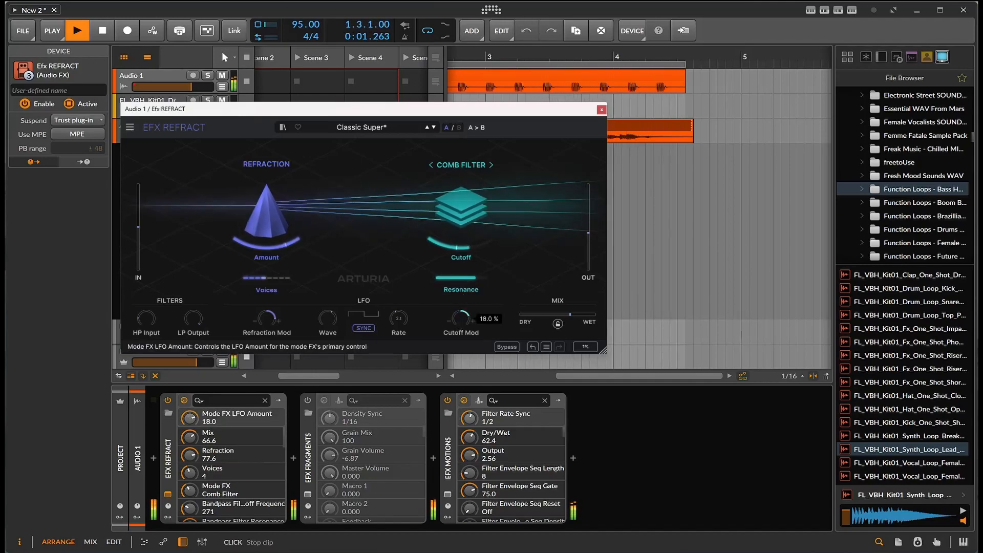
left_click(99, 36)
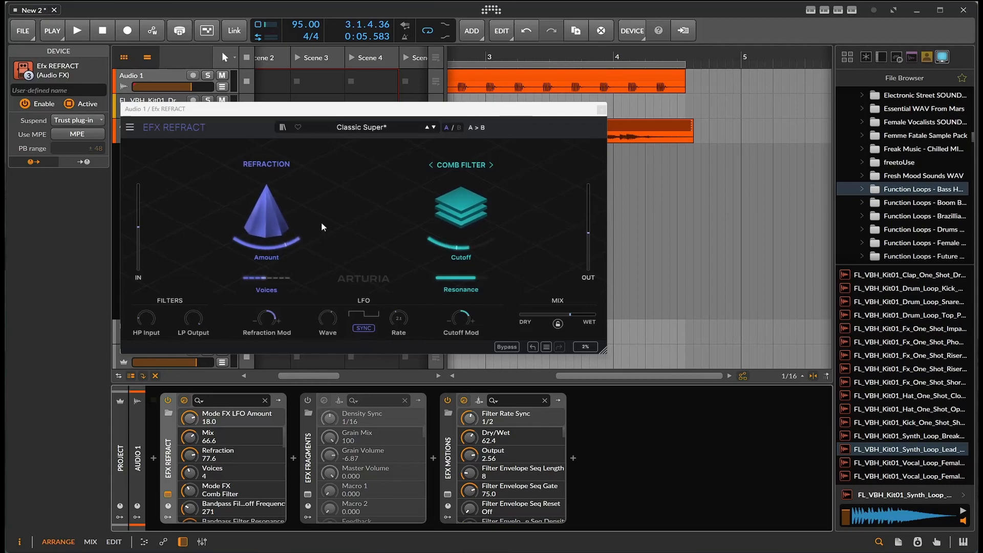
Open the Motions plugin window, then select the Fragments device
left_click(447, 494)
left_click(668, 202)
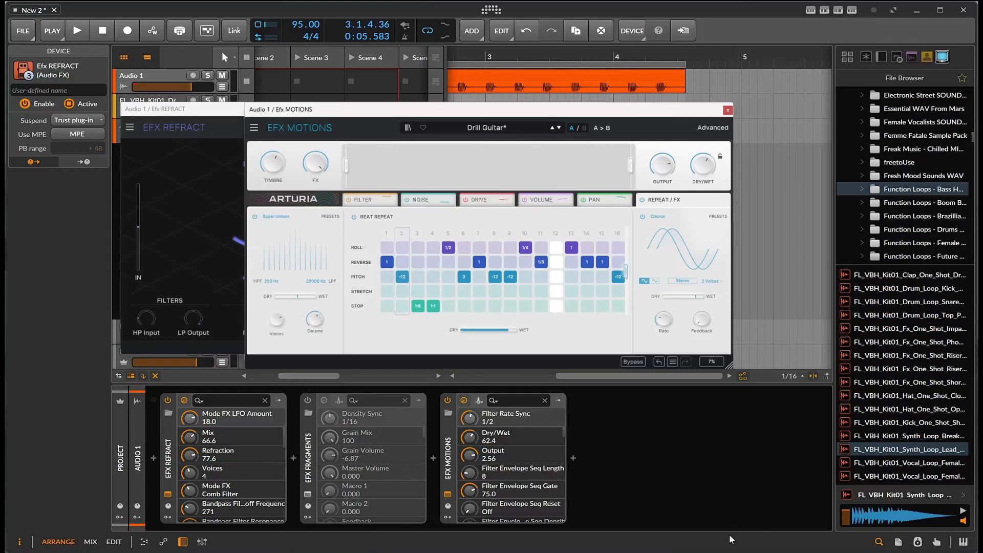
left_click(306, 463)
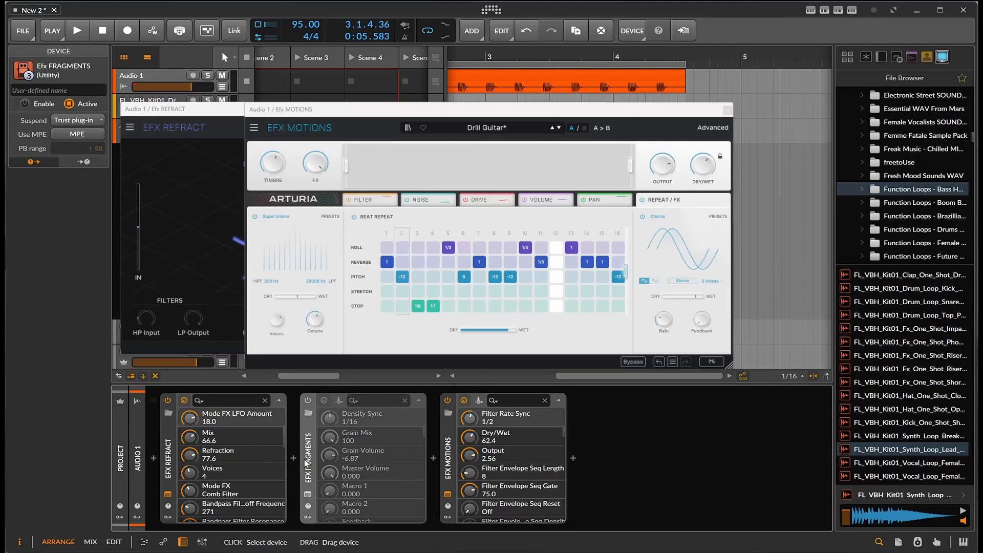